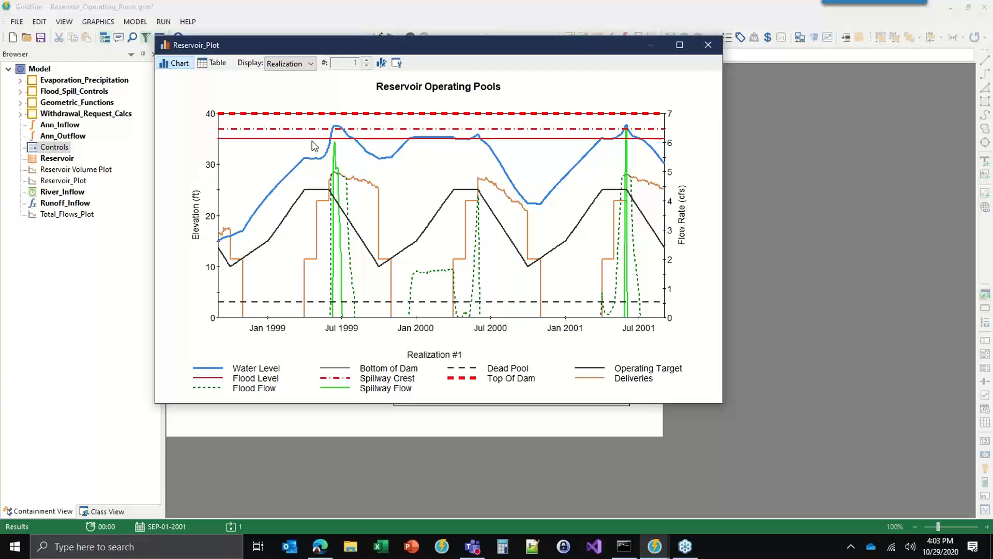
# Step: Examine the water level, flow and pool curves in the Reservoir Operating Pools chart, close it and bring up the Reservoir Multiple Pools PM model
pyautogui.moveTo(329, 138)
pyautogui.moveTo(332, 182)
pyautogui.moveTo(589, 220)
pyautogui.moveTo(450, 305)
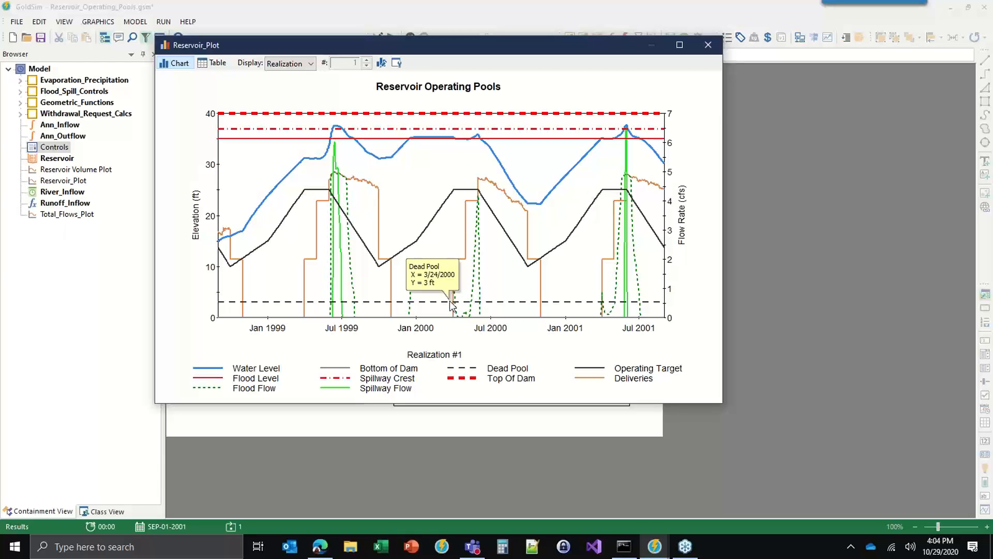
pyautogui.moveTo(452, 191)
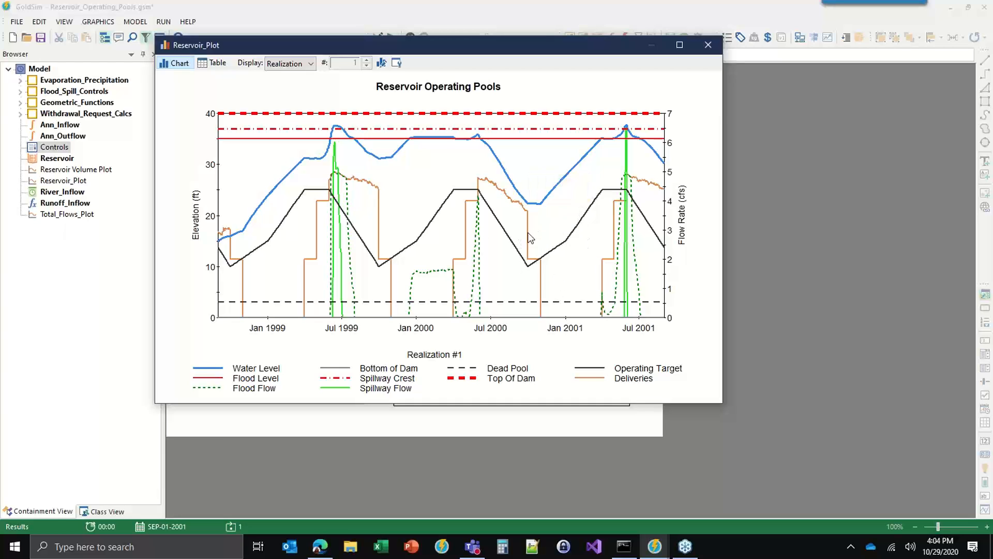
pyautogui.click(716, 46)
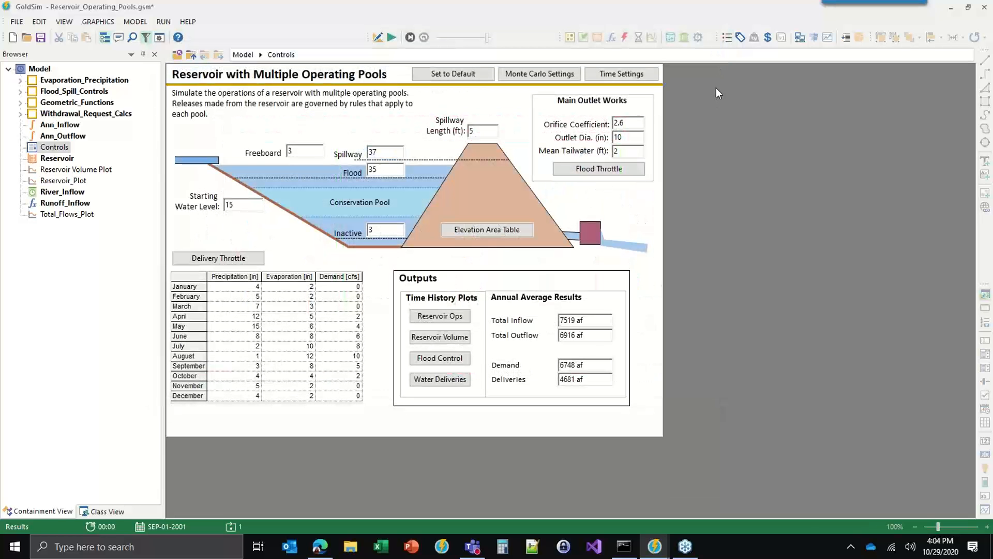
pyautogui.click(953, 9)
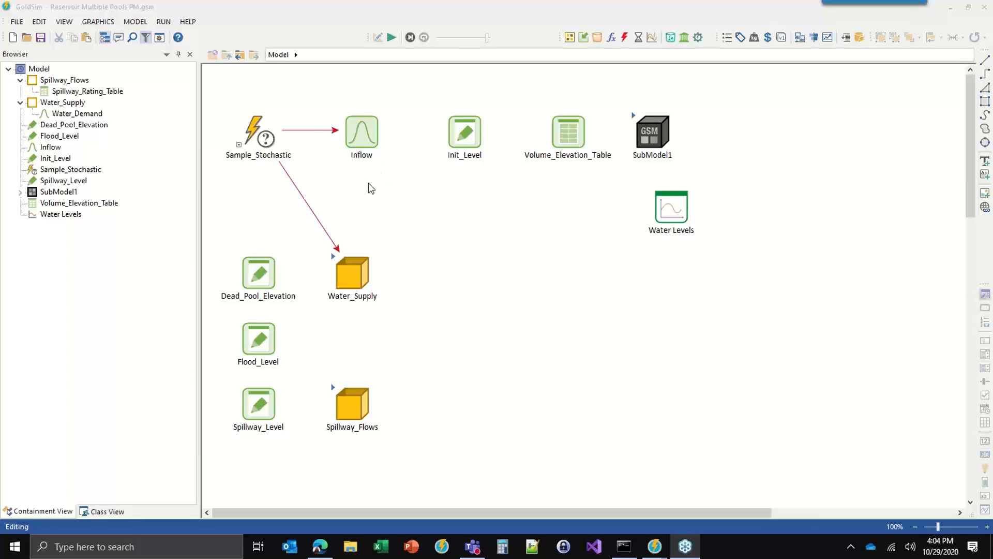
pyautogui.click(364, 134)
pyautogui.click(360, 177)
pyautogui.click(368, 131)
# Step: Insert a Pool element into the model between the Inflow and Init_Level elements, just below them
pyautogui.click(598, 41)
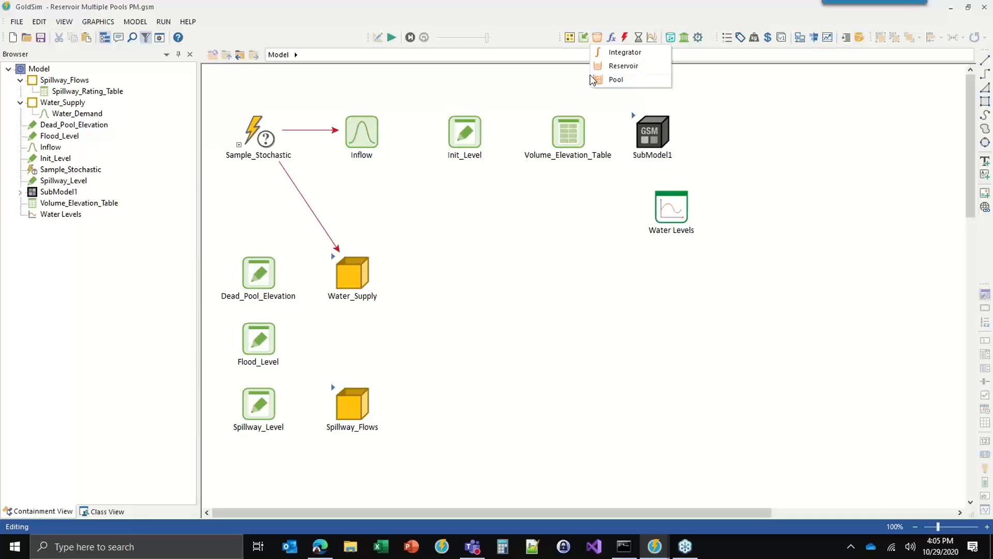
pyautogui.click(619, 79)
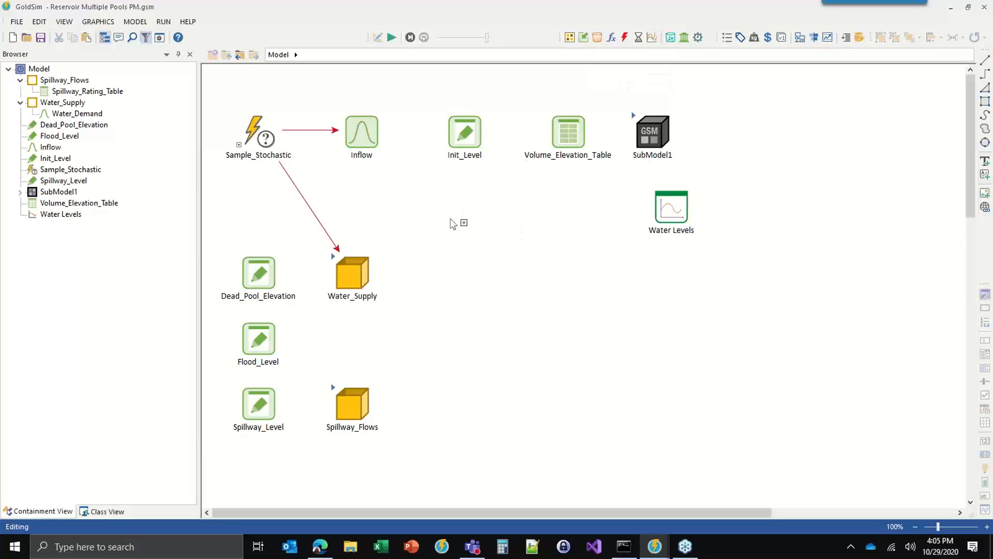
pyautogui.click(415, 200)
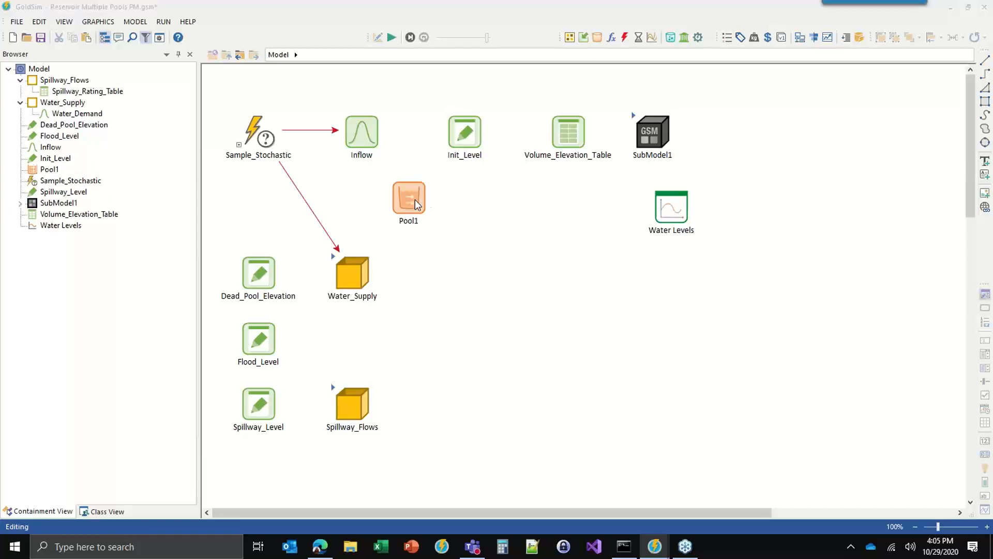
pyautogui.moveTo(441, 127); pyautogui.dragTo(552, 169)
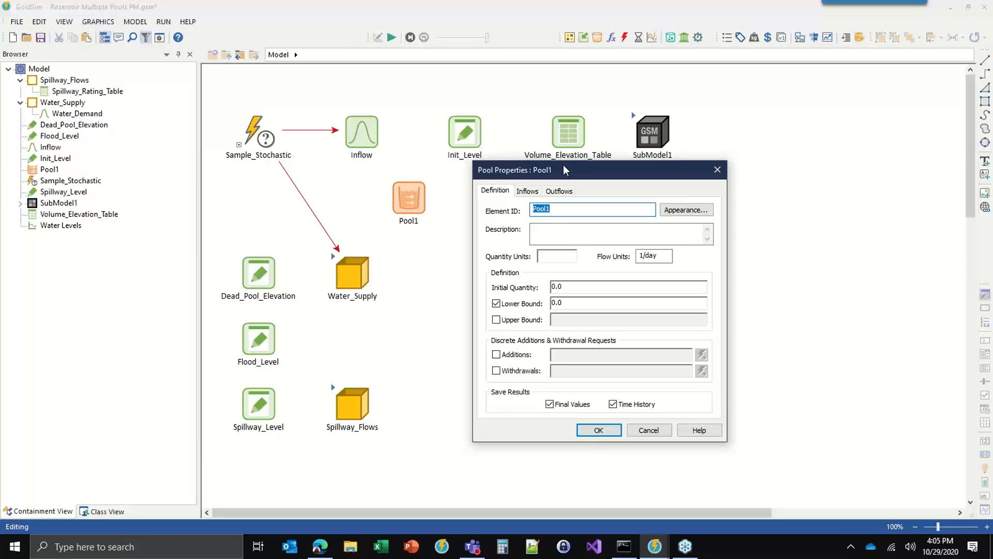
# Step: Name the new pool element Reservoir and set its quantity units to m3 and flow units to m3/day
pyautogui.write('Reservoir')
pyautogui.click(551, 258)
pyautogui.write('m3')
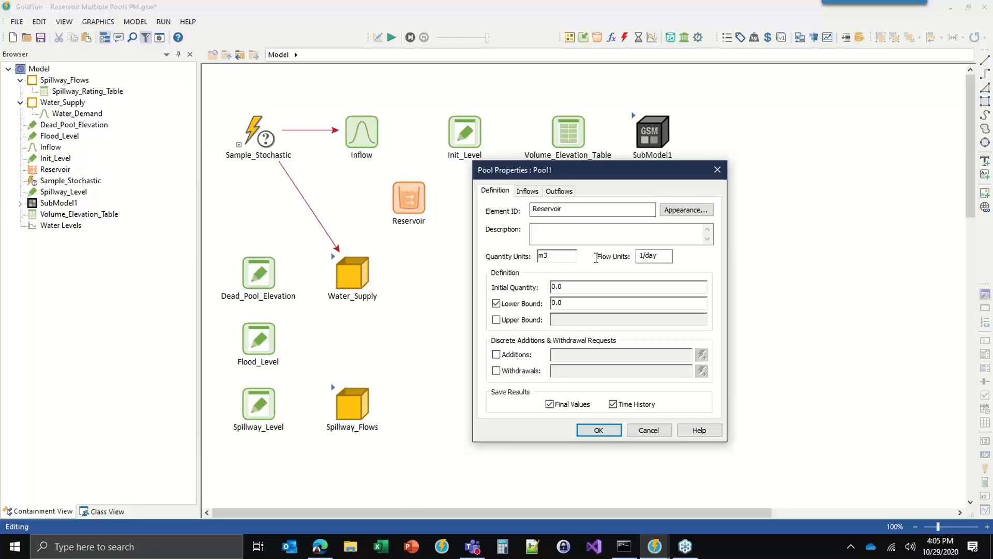
pyautogui.click(647, 256)
pyautogui.click(647, 255)
pyautogui.press('BackSpace')
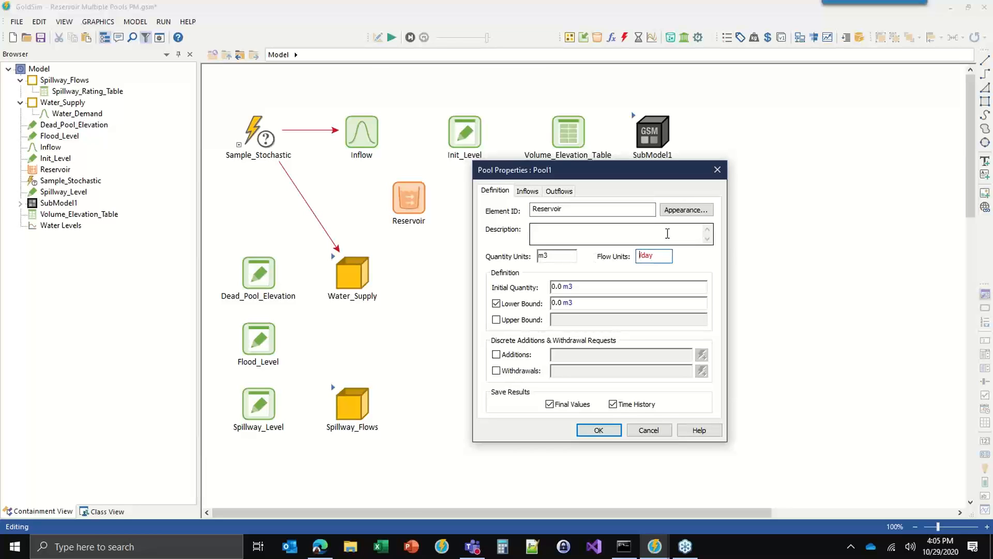
pyautogui.write('m3')
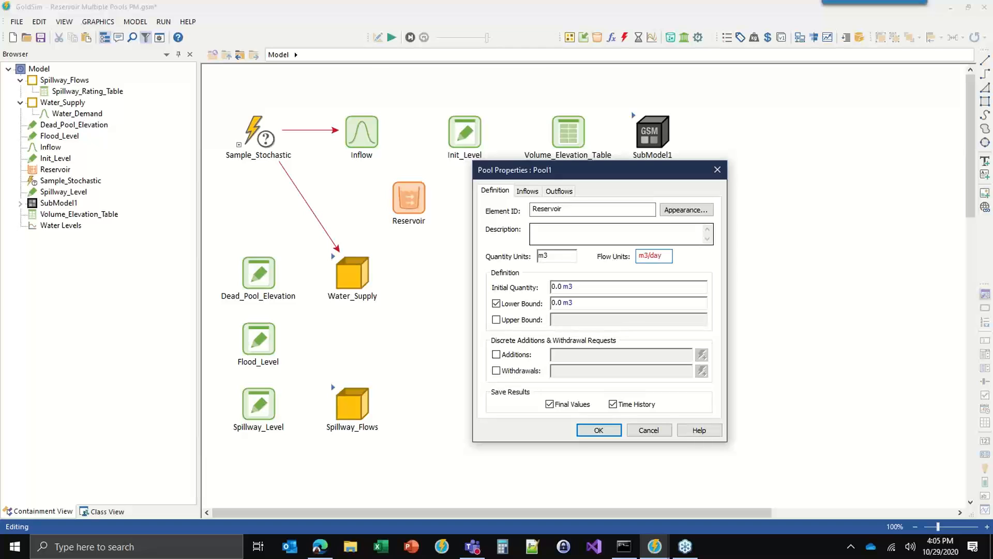
pyautogui.click(560, 261)
pyautogui.moveTo(493, 176); pyautogui.dragTo(476, 198)
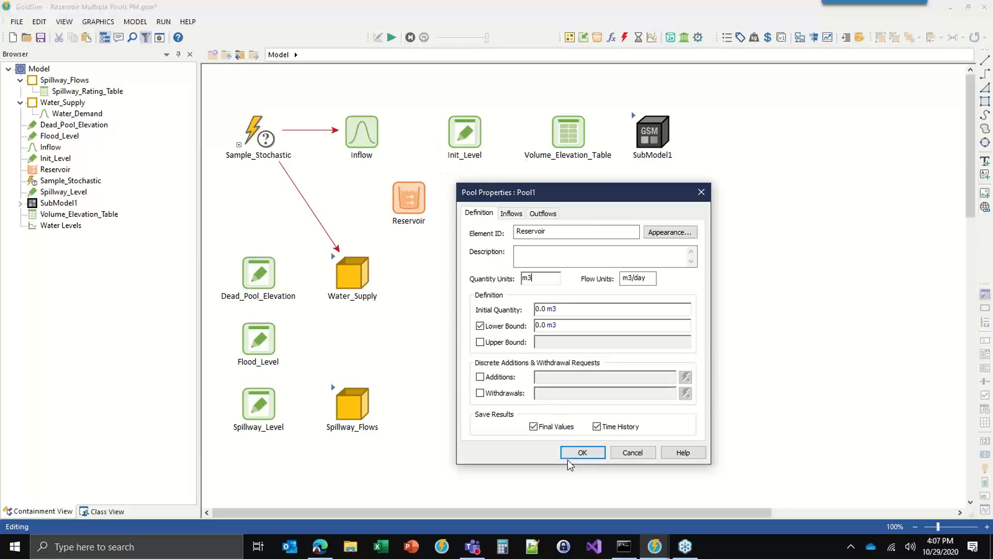
pyautogui.click(583, 453)
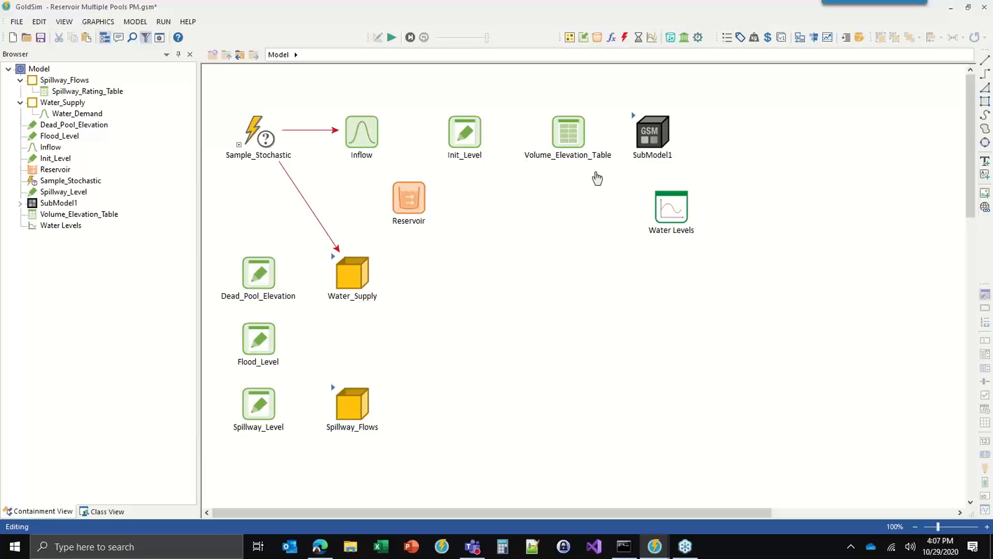
# Step: Review the definition and the volume-to-elevation data of the Volume_Elevation_Table lookup table
pyautogui.doubleClick(571, 123)
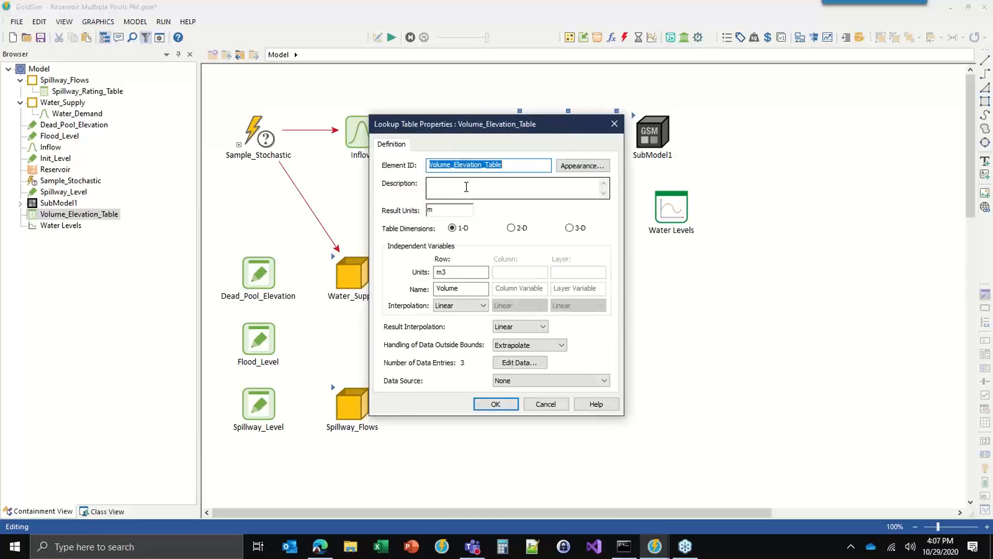
pyautogui.click(519, 362)
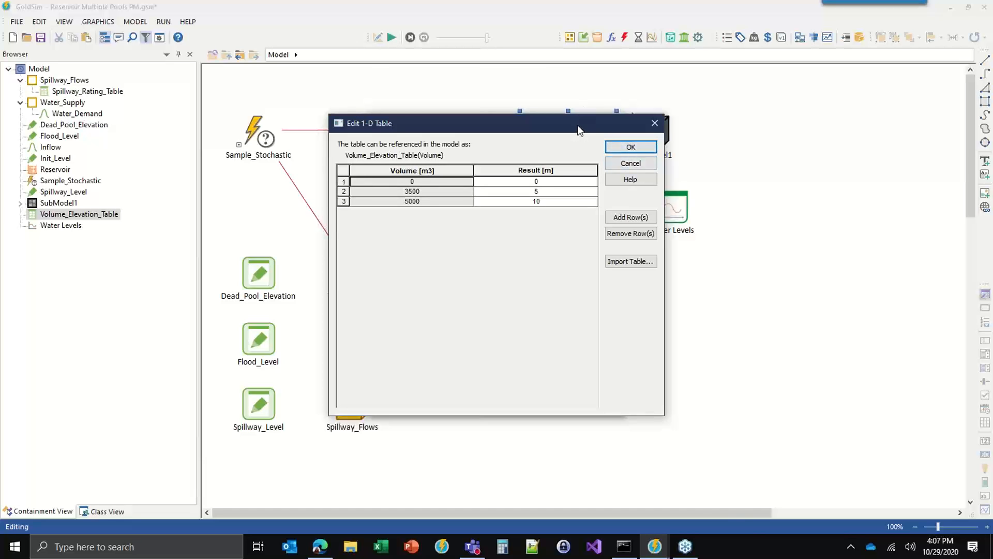
pyautogui.moveTo(577, 126); pyautogui.dragTo(745, 197)
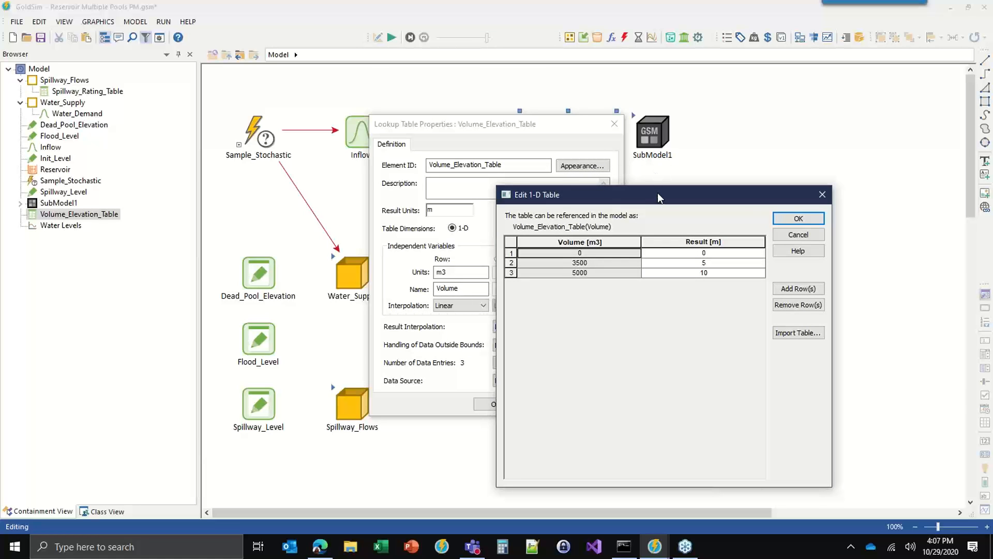
pyautogui.moveTo(657, 193); pyautogui.dragTo(466, 82)
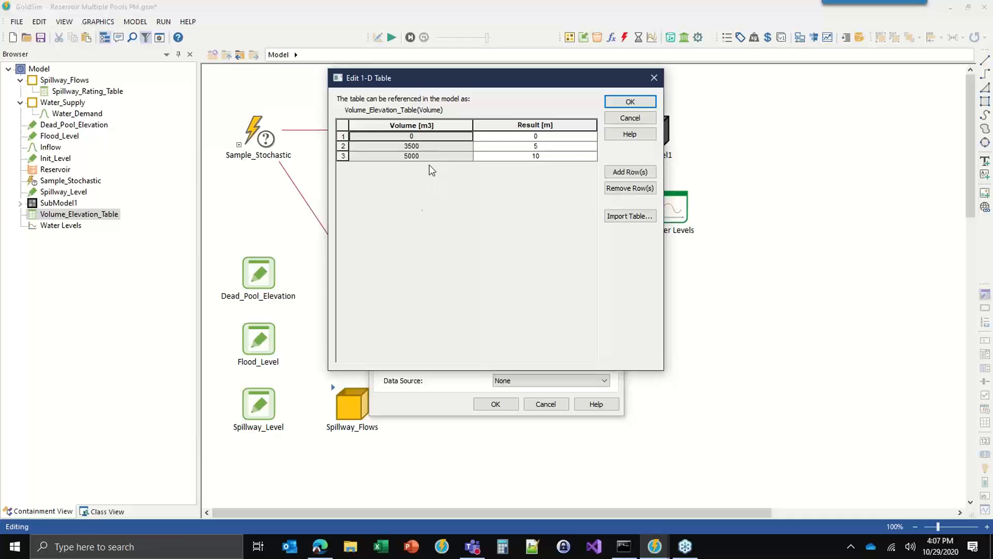
pyautogui.click(630, 102)
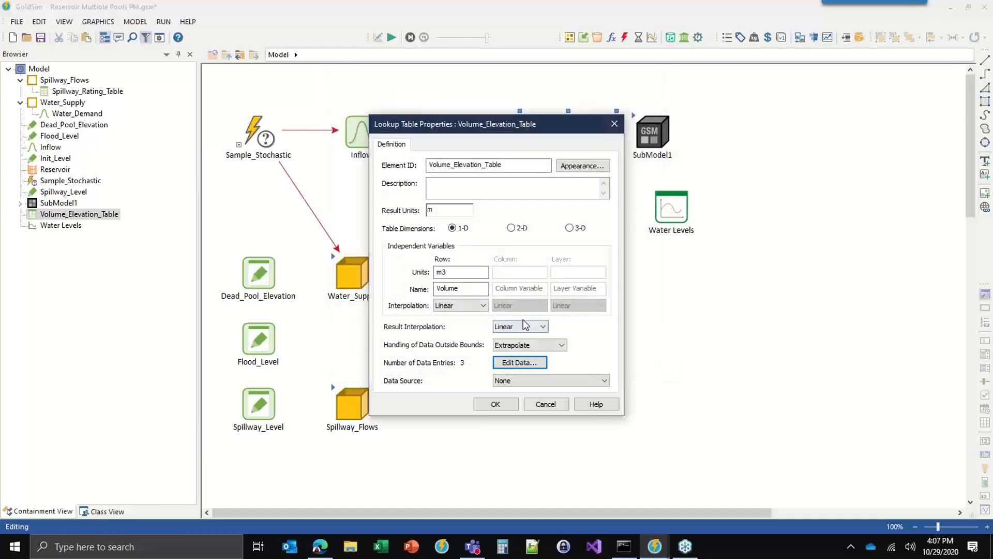
pyautogui.click(488, 404)
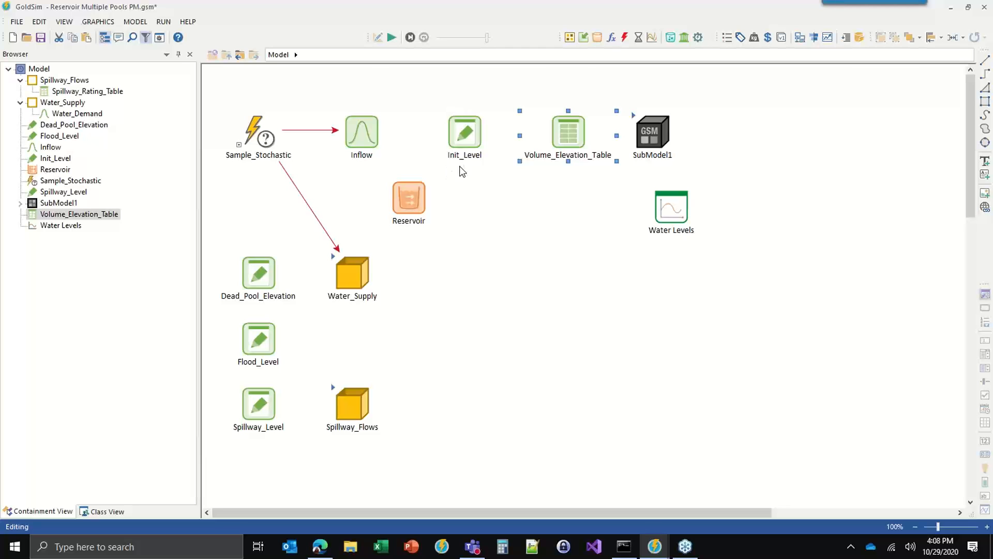
# Step: Replace the Reservoir's initial quantity with a Volume_Elevation_Table lookup of Init_Level, adding a comma for a second argument
pyautogui.doubleClick(412, 190)
pyautogui.moveTo(493, 139); pyautogui.dragTo(602, 203)
pyautogui.click(610, 315)
pyautogui.press('BackSpace')
pyautogui.press('BackSpace')
pyautogui.press('BackSpace')
pyautogui.press('BackSpace')
pyautogui.press('BackSpace')
pyautogui.press('BackSpace')
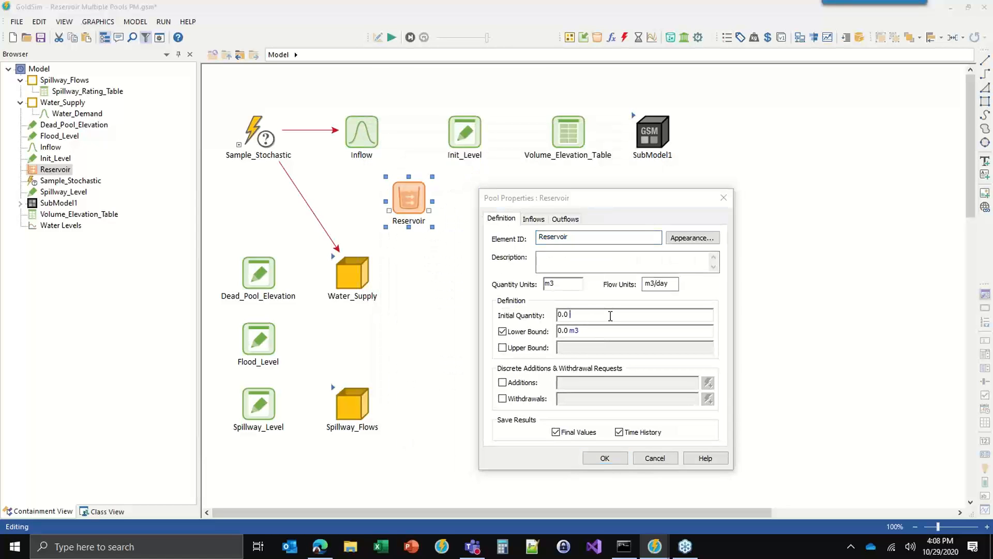
pyautogui.write('Vo')
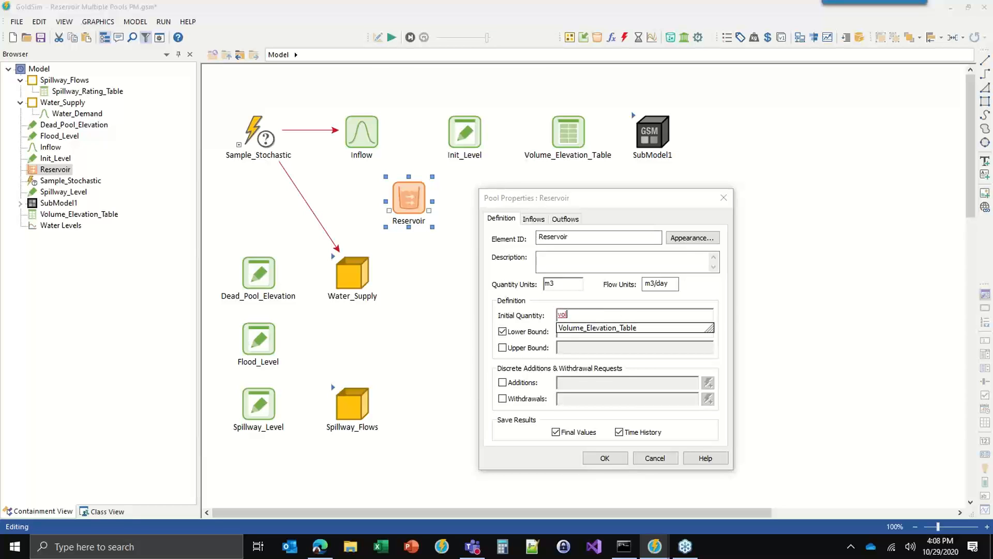
pyautogui.press('Tab')
pyautogui.write('(')
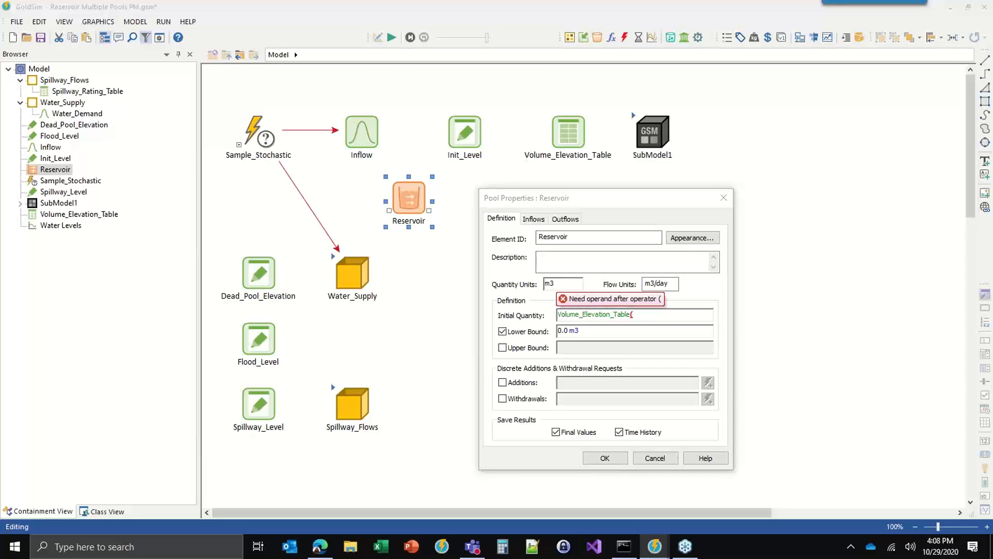
pyautogui.write('Ini')
pyautogui.press('Tab')
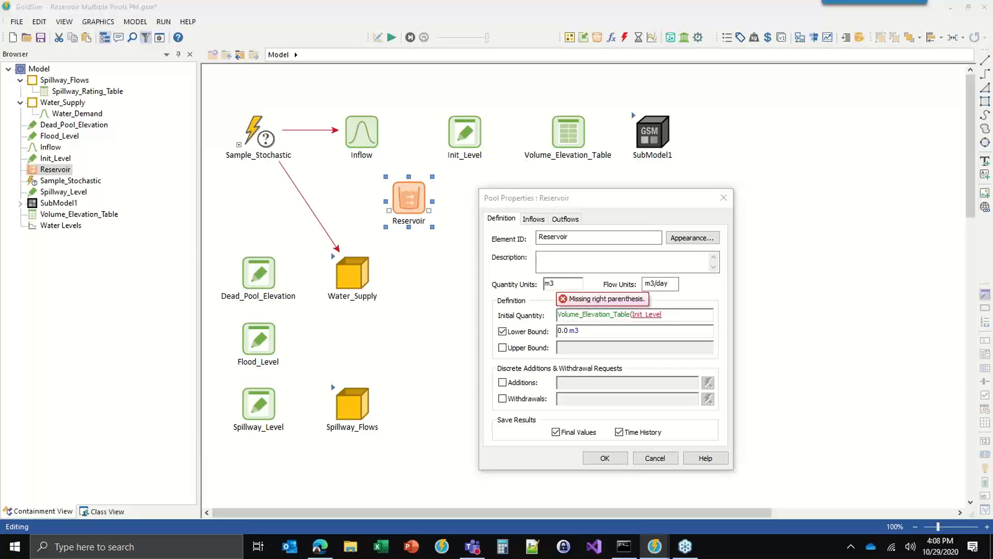
pyautogui.write(')')
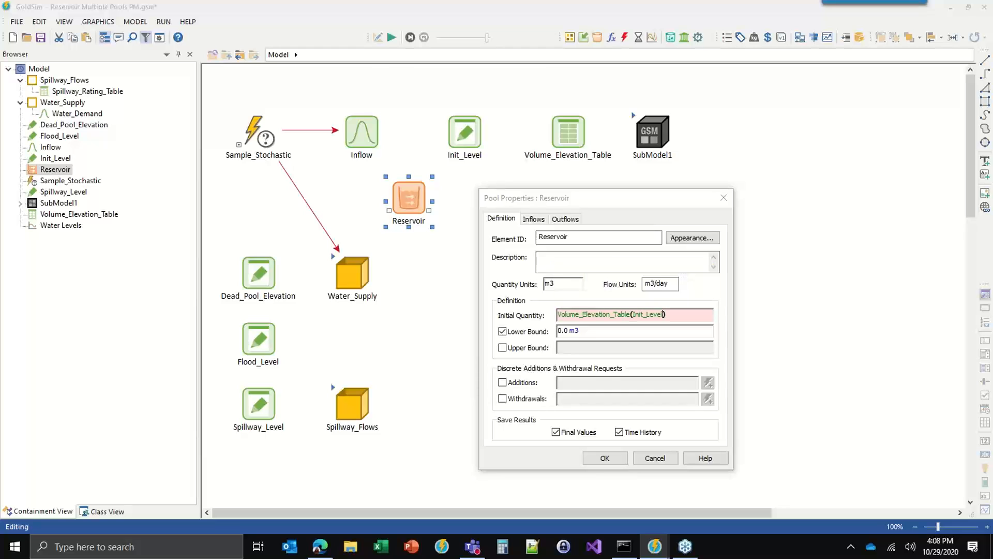
pyautogui.write(',')
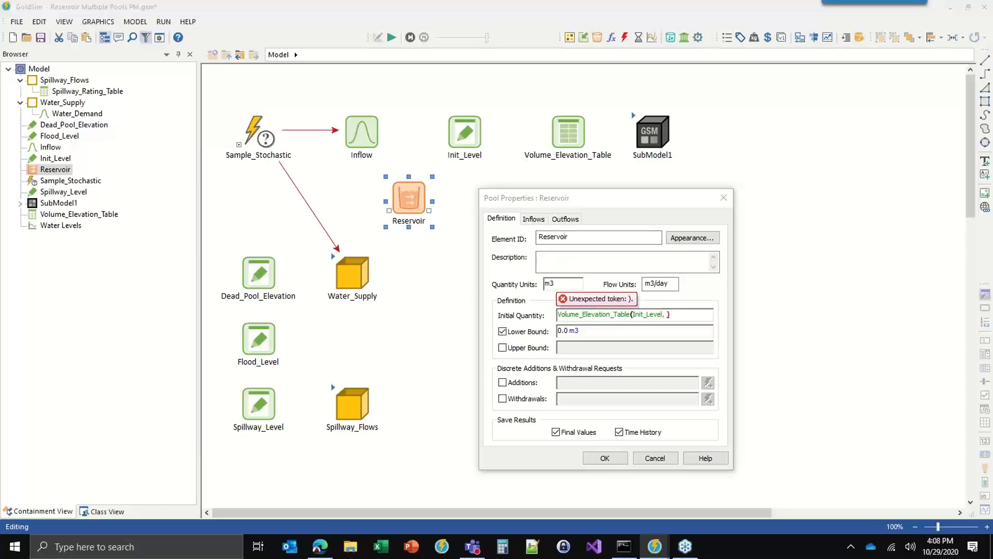
# Step: Look up the table inverse constant among the table constants available for the initial quantity expression
pyautogui.rightClick(667, 316)
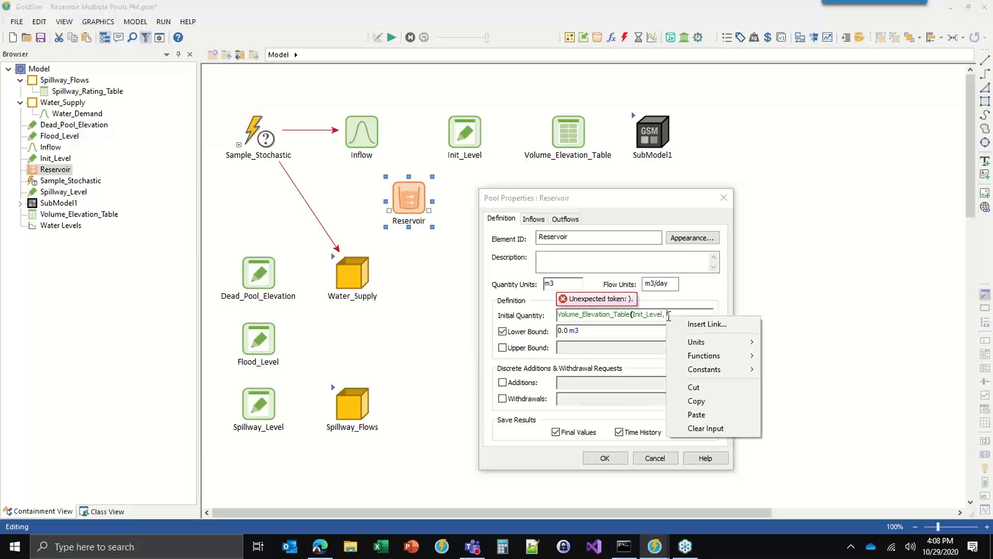
pyautogui.moveTo(705, 369)
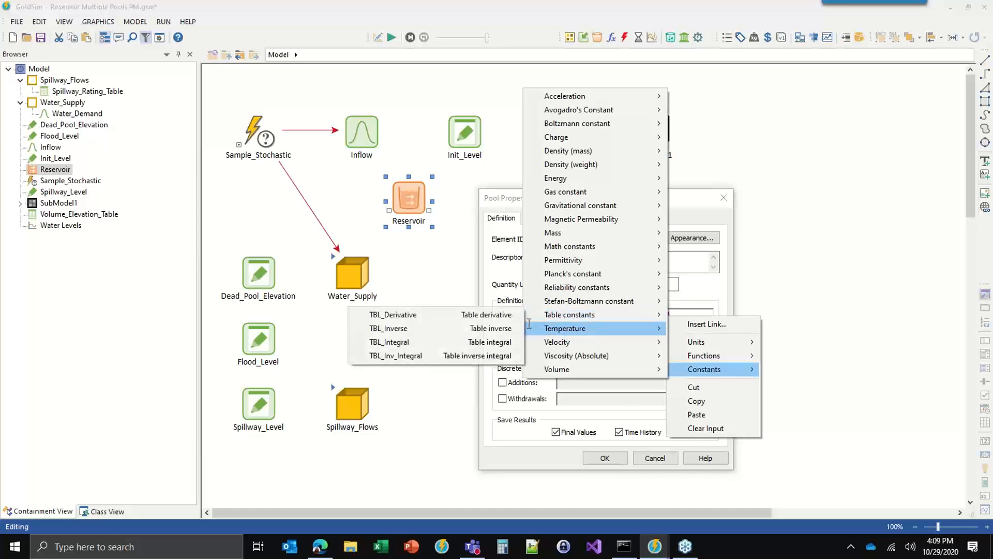
pyautogui.moveTo(595, 329)
pyautogui.moveTo(569, 314)
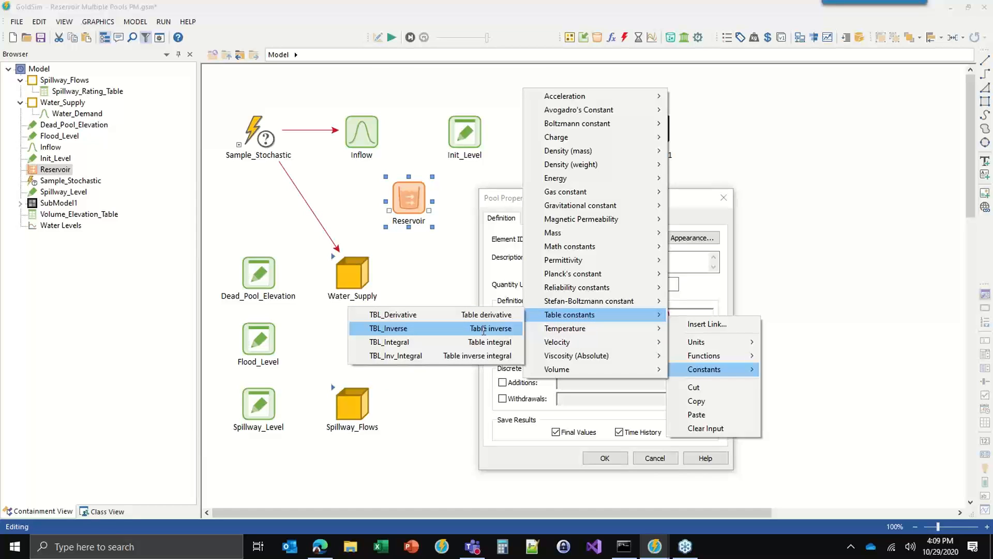
pyautogui.press('Escape')
pyautogui.press('Escape')
pyautogui.press('Escape')
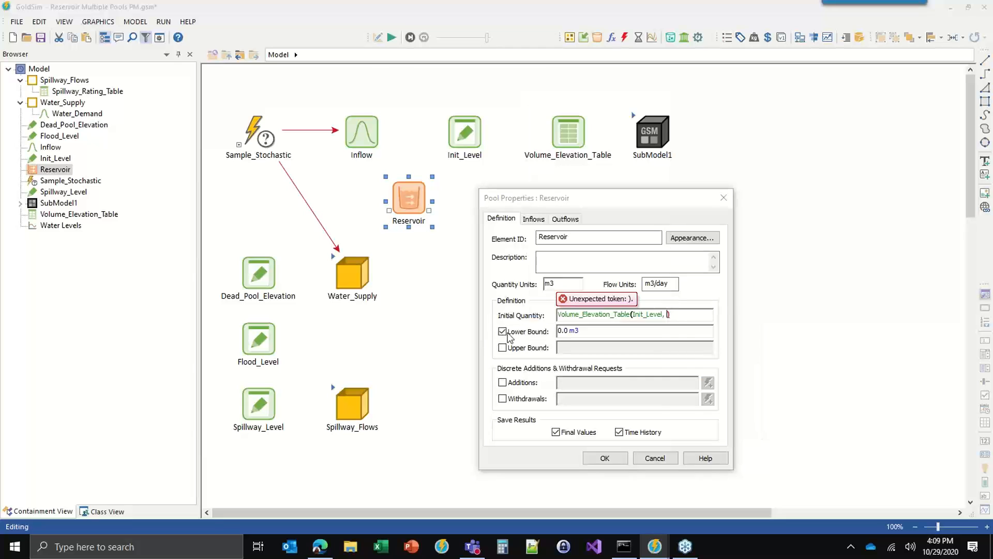
pyautogui.write('tbl')
pyautogui.press('BackSpace')
pyautogui.press('BackSpace')
pyautogui.press('BackSpace')
pyautogui.press('BackSpace')
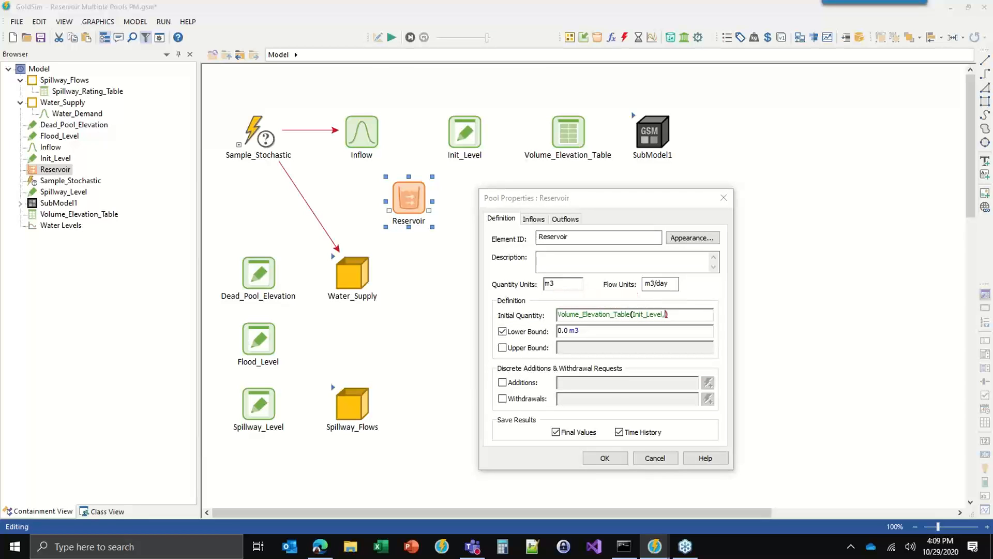
pyautogui.write('~')
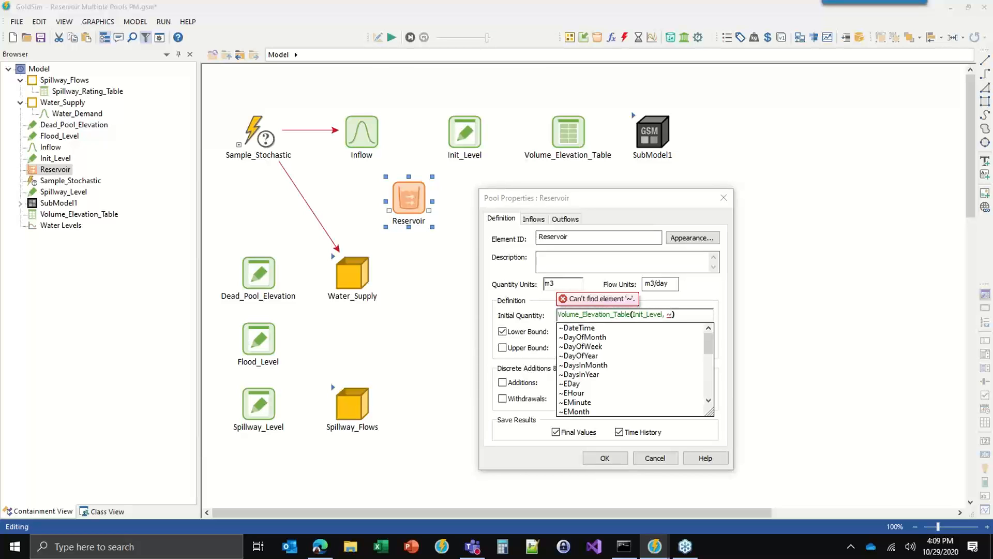
pyautogui.write('tbl')
pyautogui.press('BackSpace')
pyautogui.press('BackSpace')
pyautogui.press('BackSpace')
pyautogui.press('BackSpace')
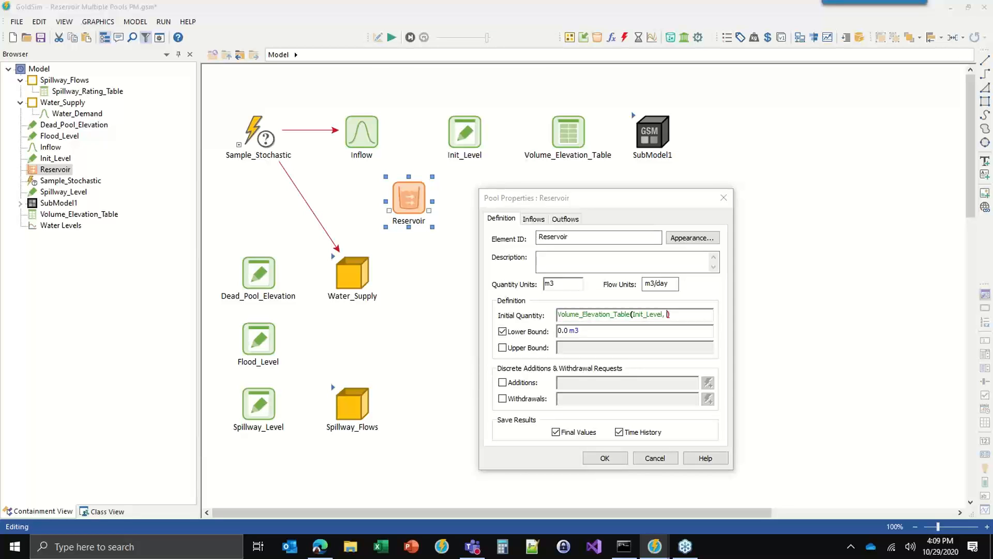
# Step: Complete the Reservoir's initial quantity expression with tbl_inverse as the second argument of the table lookup
pyautogui.write('tbl')
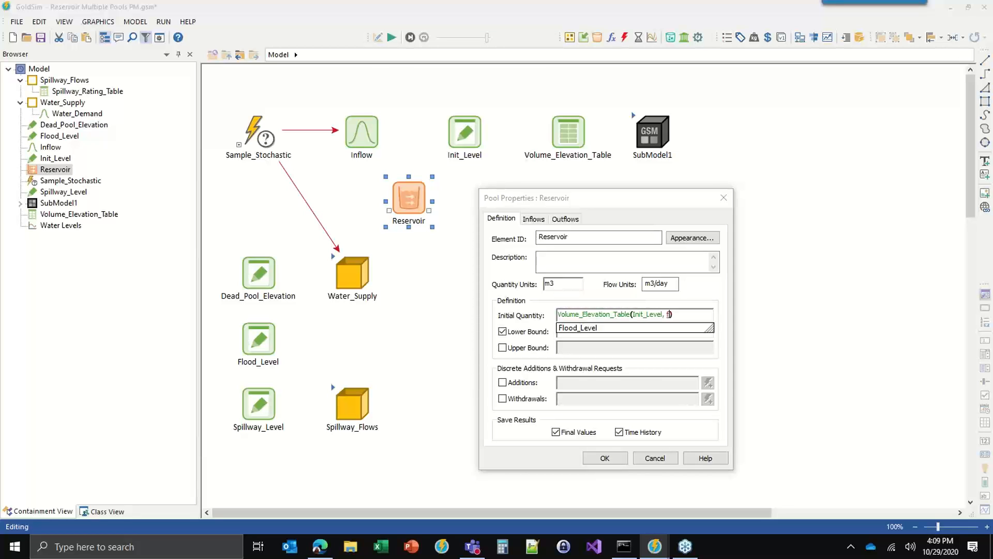
pyautogui.write('_inverse')
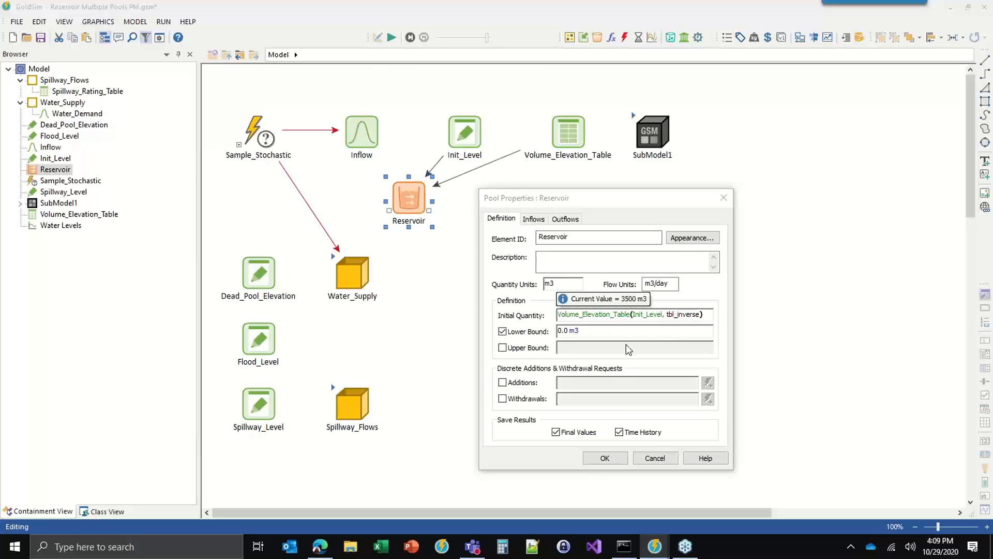
pyautogui.click(703, 308)
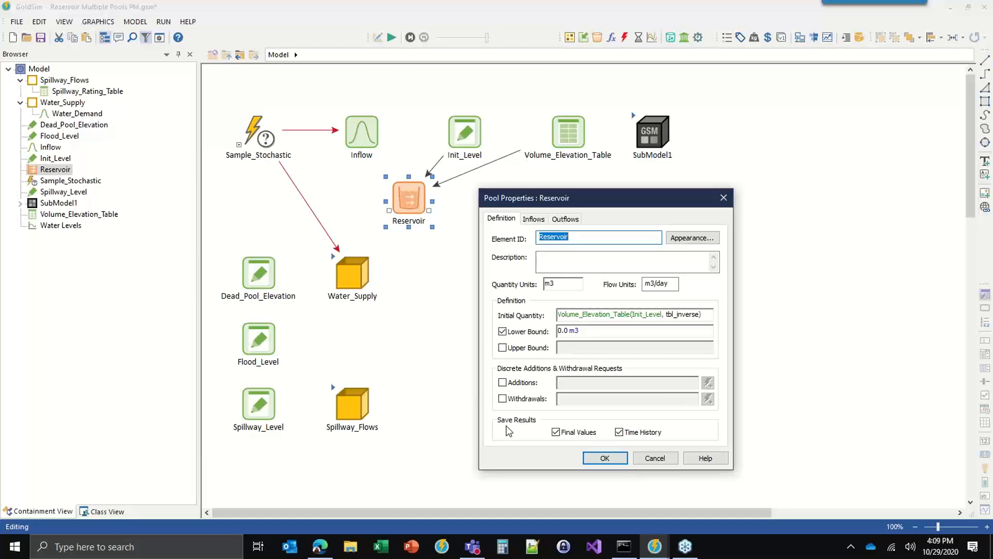
# Step: Confirm the Reservoir's initial quantity and add the Inflow element to the Reservoir's inflow definition
pyautogui.click(600, 458)
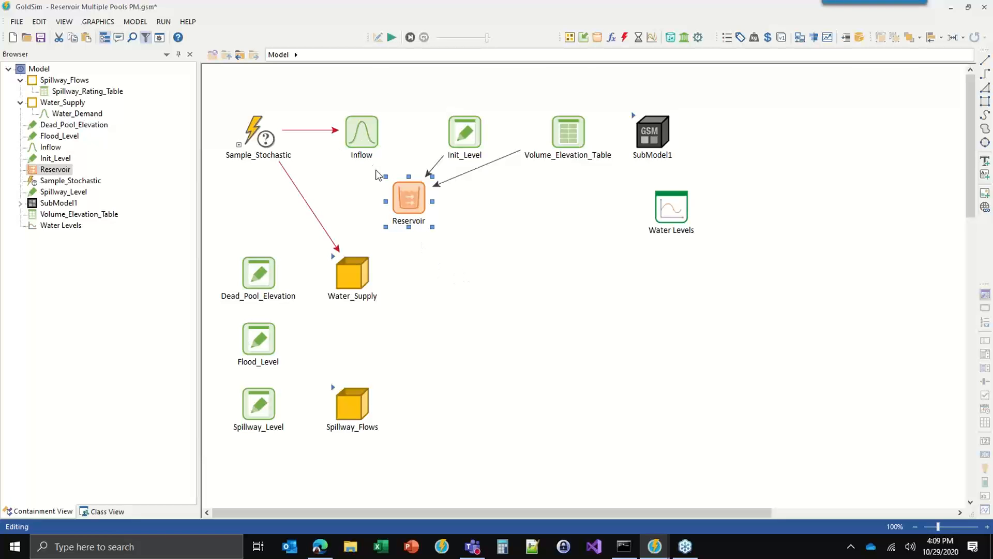
pyautogui.doubleClick(403, 197)
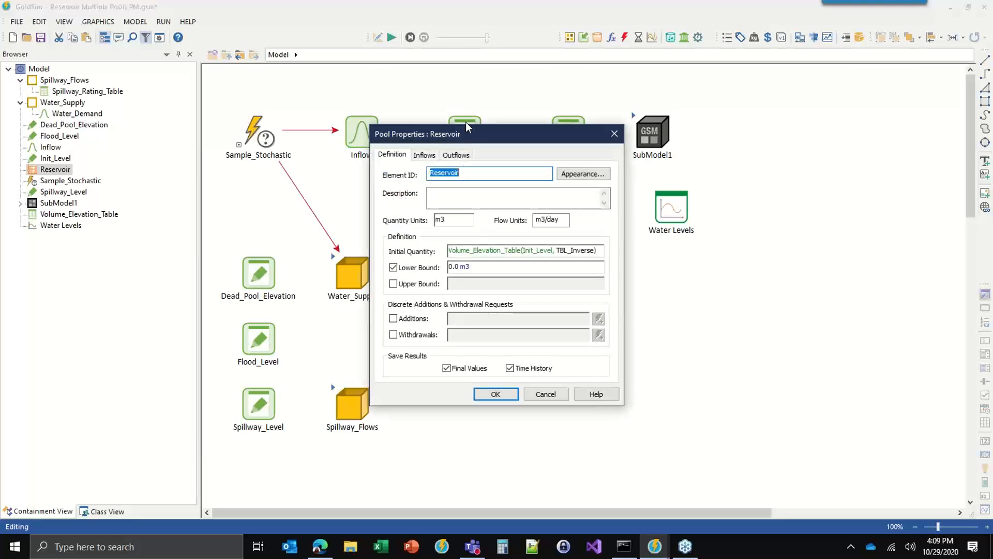
pyautogui.moveTo(557, 148); pyautogui.dragTo(555, 185)
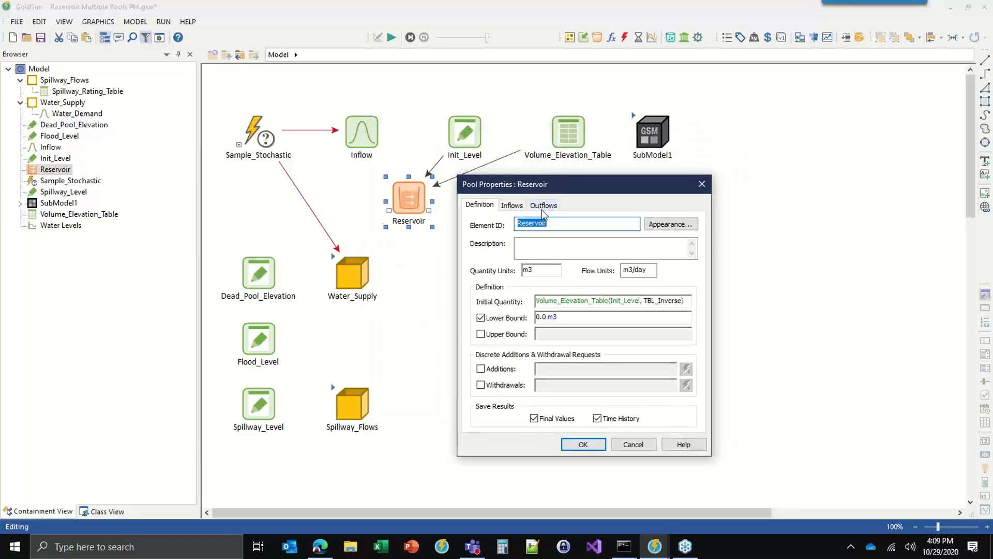
pyautogui.click(509, 206)
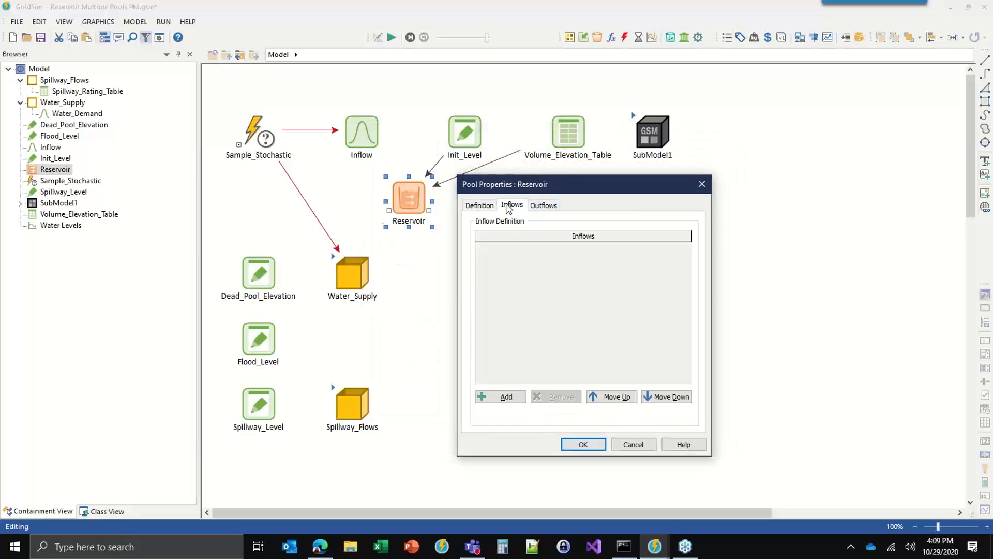
pyautogui.click(500, 397)
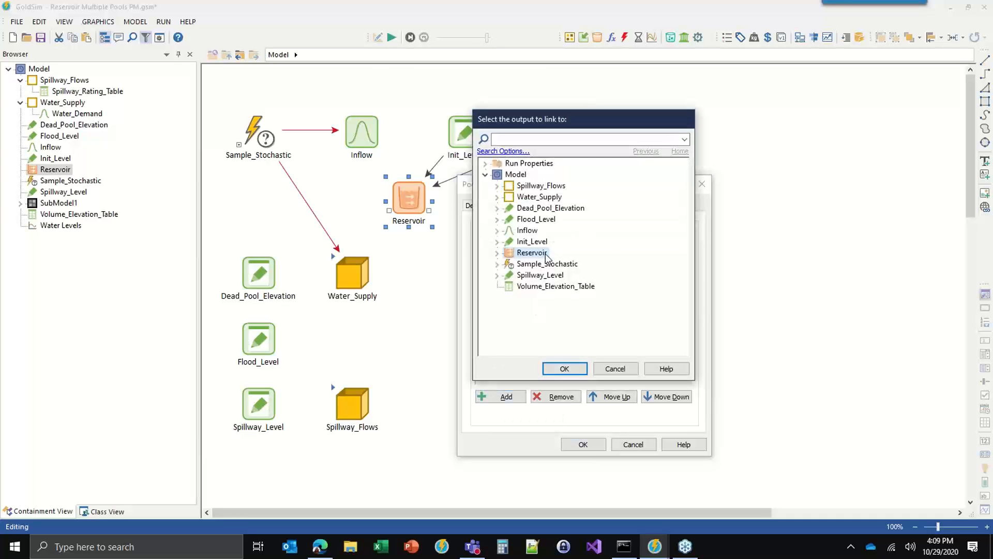
pyautogui.click(527, 230)
pyautogui.click(552, 367)
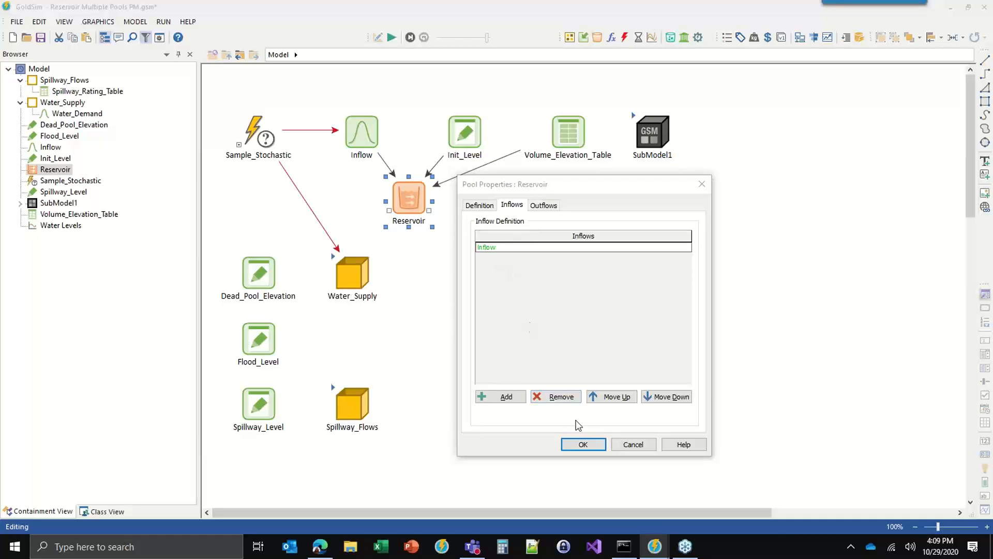
pyautogui.click(585, 445)
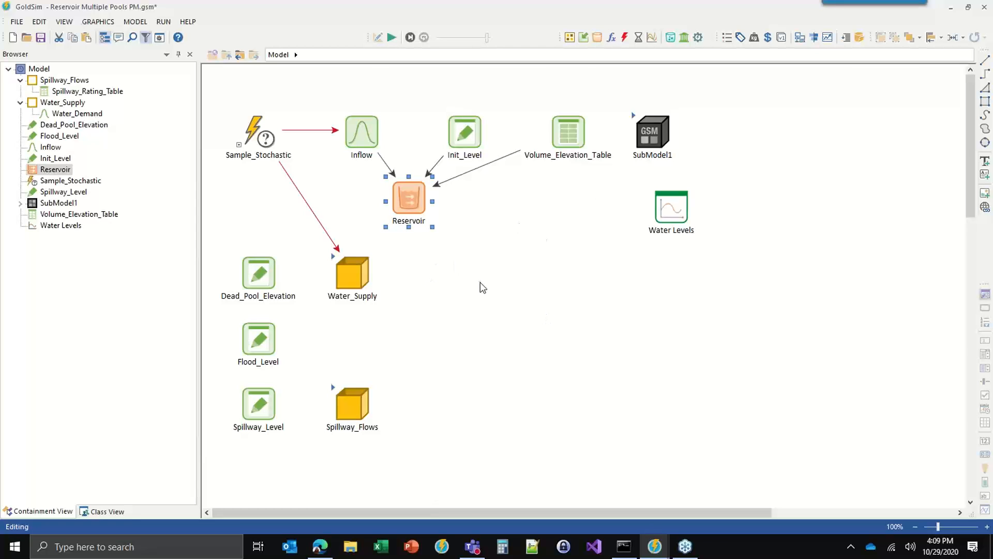
# Step: Run the model without displaying the run log and add the Reservoir output to the Water Levels time history result
pyautogui.click(392, 38)
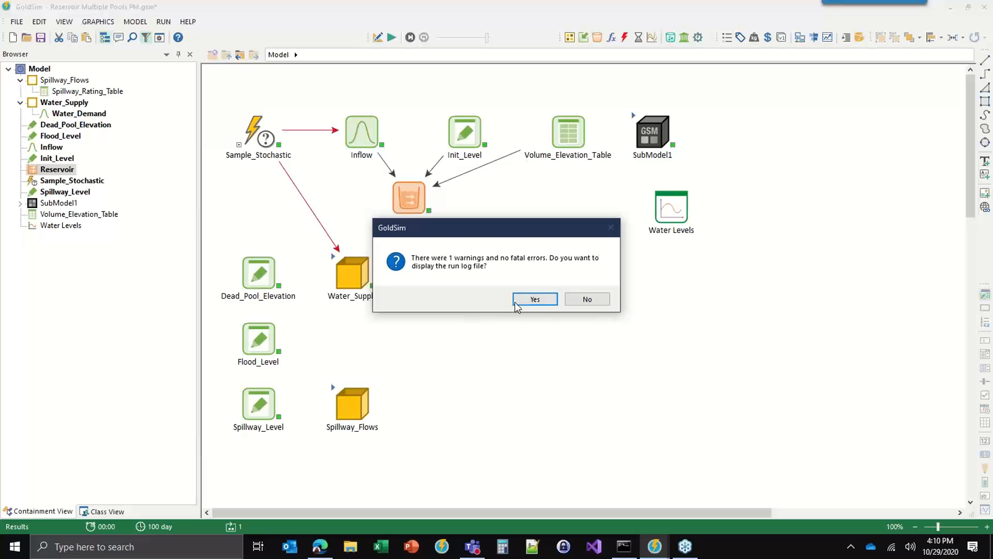
pyautogui.click(587, 300)
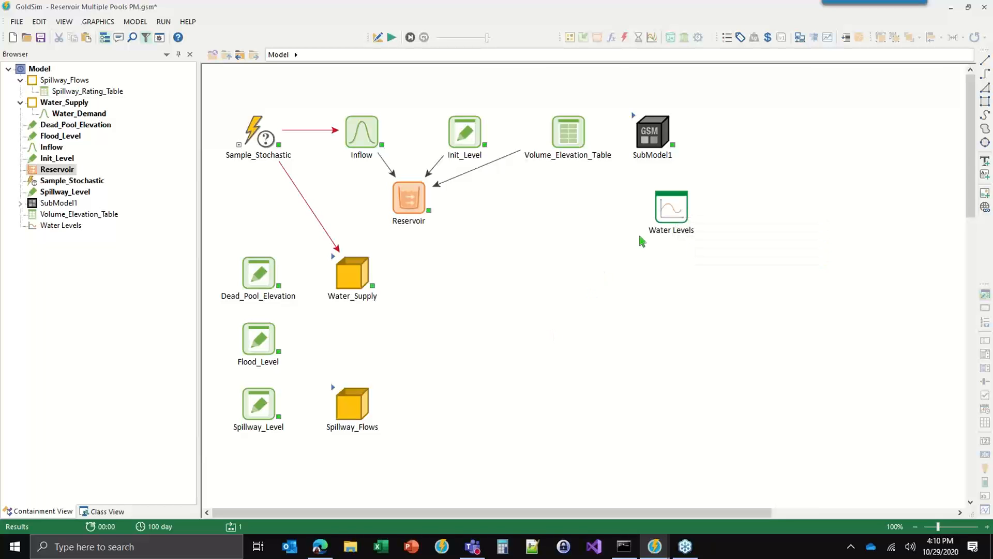
pyautogui.doubleClick(665, 215)
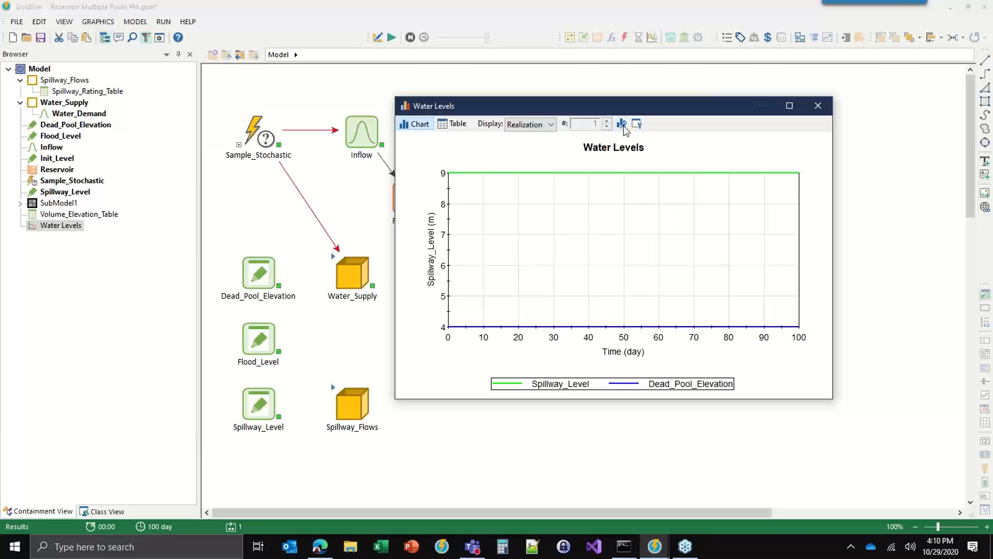
pyautogui.click(637, 125)
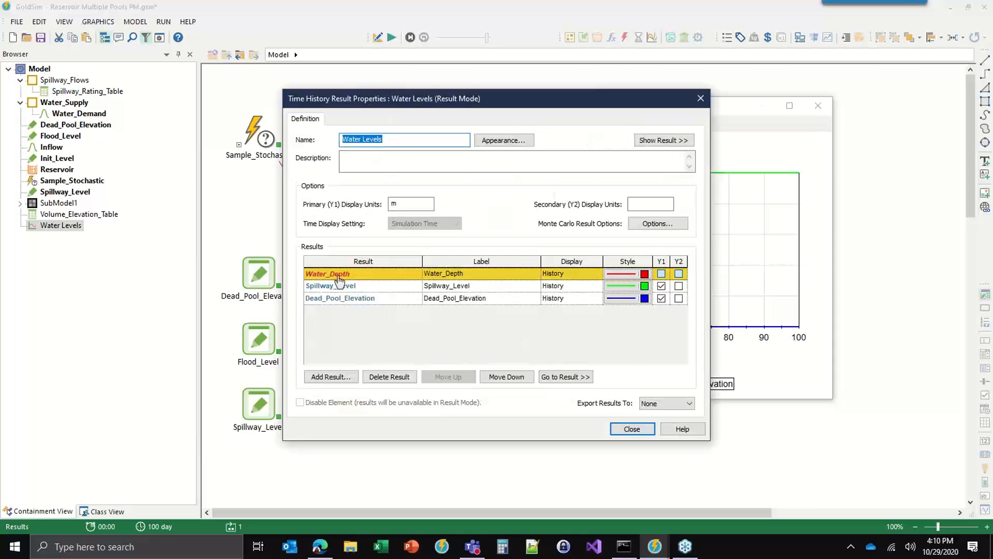
pyautogui.moveTo(339, 280)
pyautogui.click(322, 377)
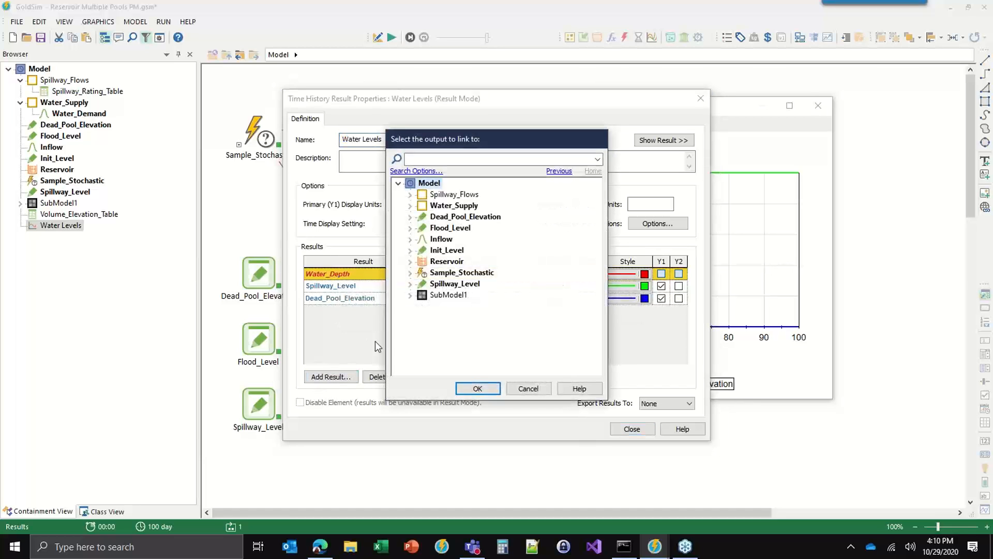
pyautogui.doubleClick(447, 261)
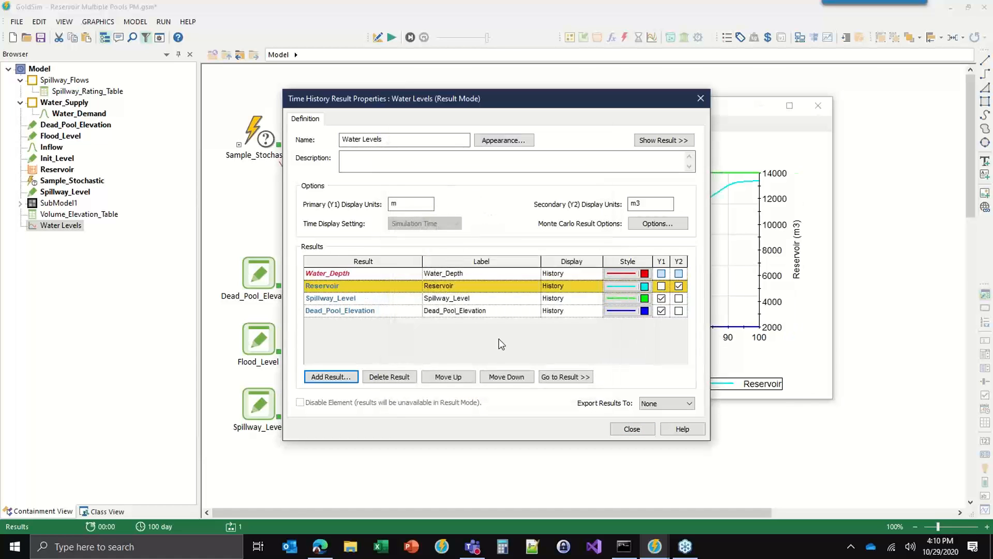
pyautogui.click(631, 428)
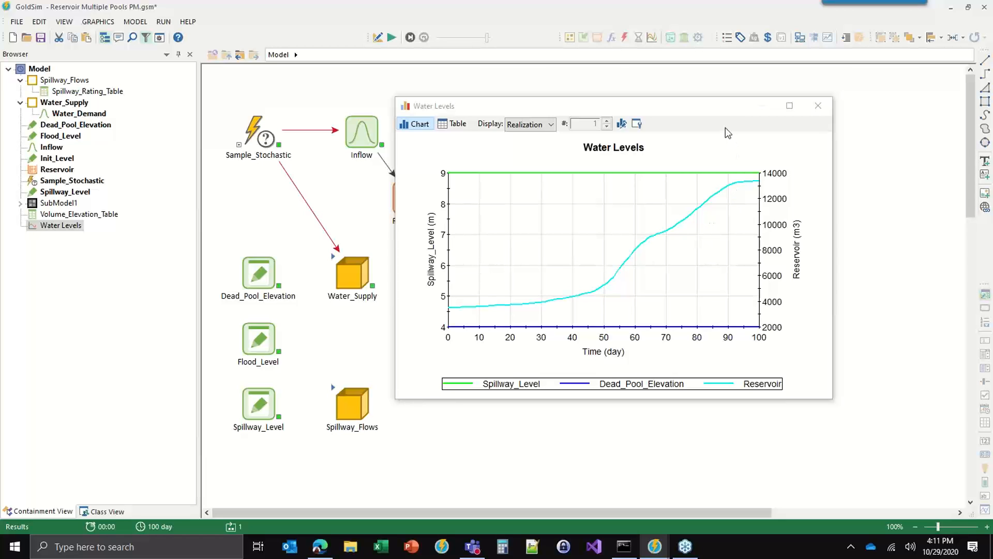
# Step: Close the Water Levels chart and return the model to edit mode
pyautogui.moveTo(722, 105); pyautogui.dragTo(659, 134)
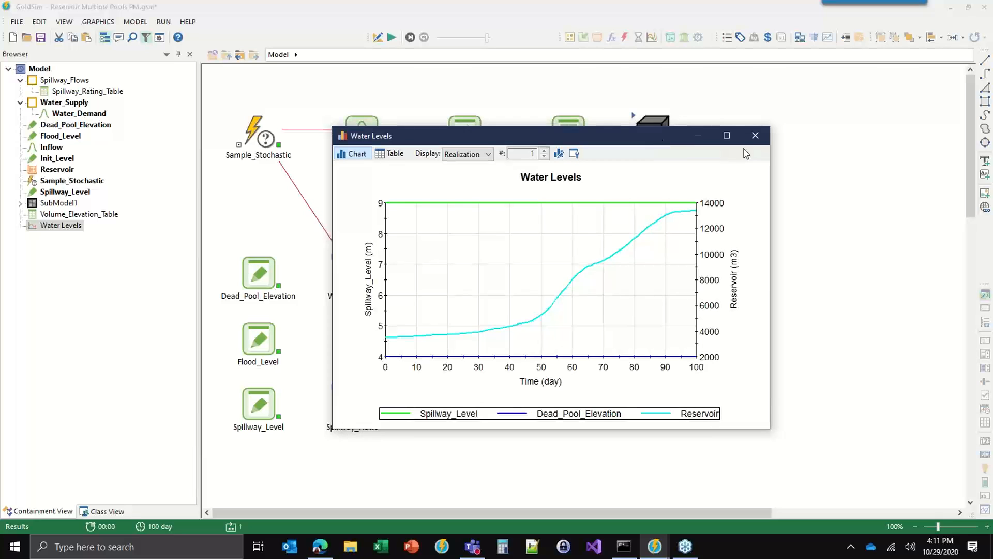
pyautogui.click(755, 136)
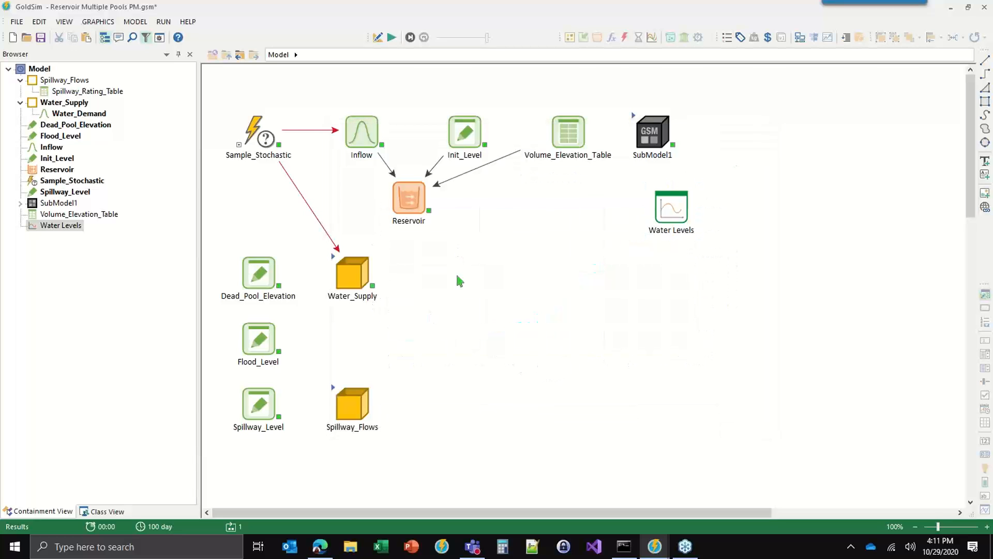
pyautogui.press('F4')
pyautogui.press('Return')
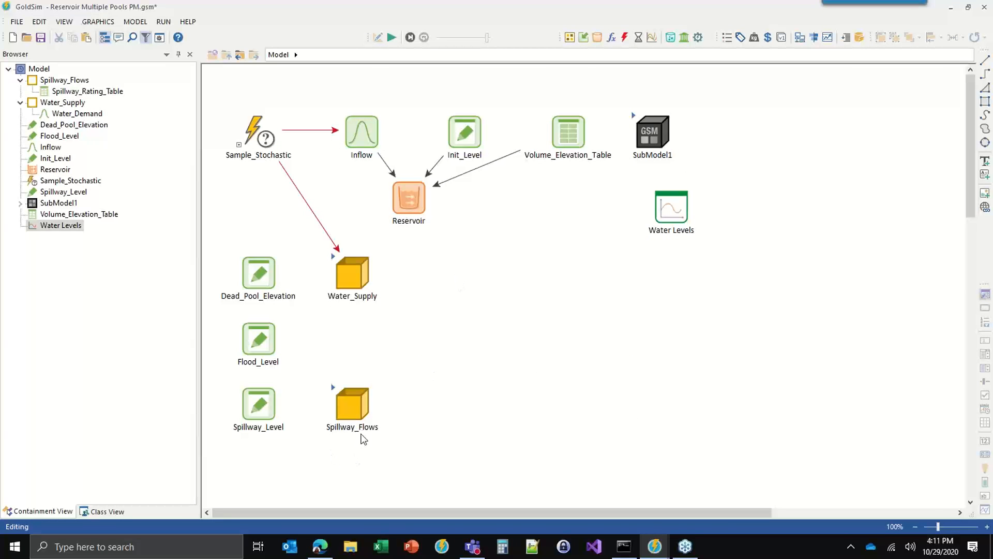
# Step: Review the definition and the depth-to-flow data of Spillway_Rating_Table inside the Spillway_Flows container
pyautogui.click(331, 388)
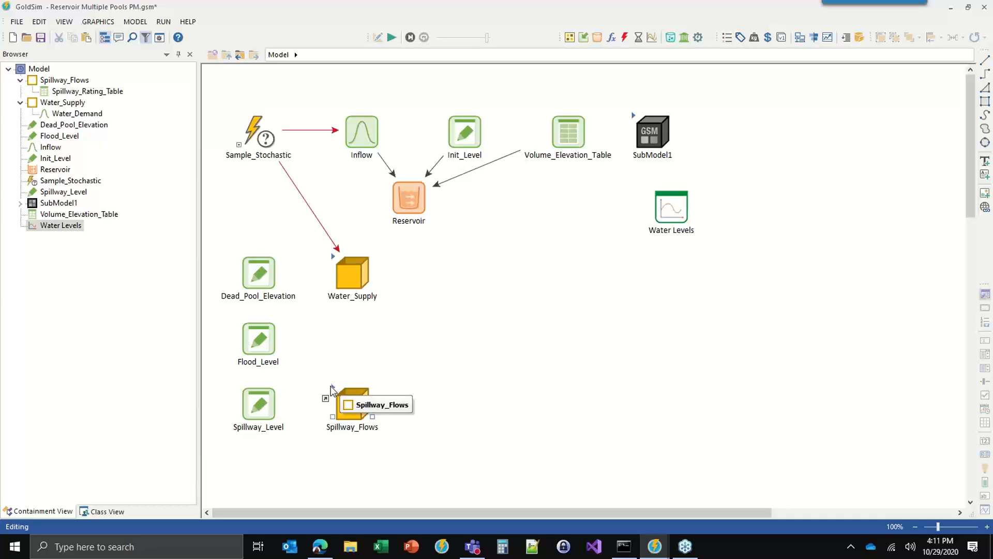
pyautogui.doubleClick(332, 389)
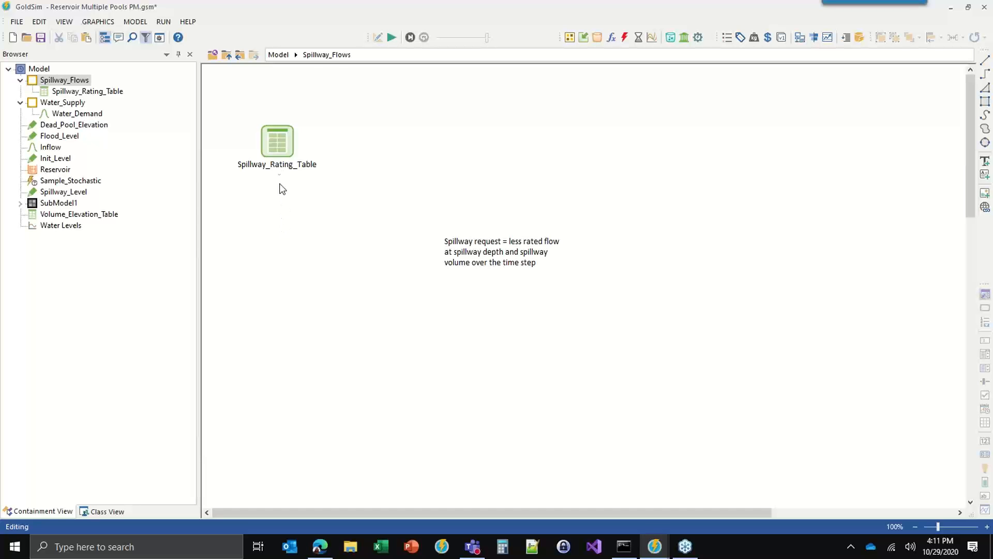
pyautogui.click(271, 146)
pyautogui.doubleClick(271, 146)
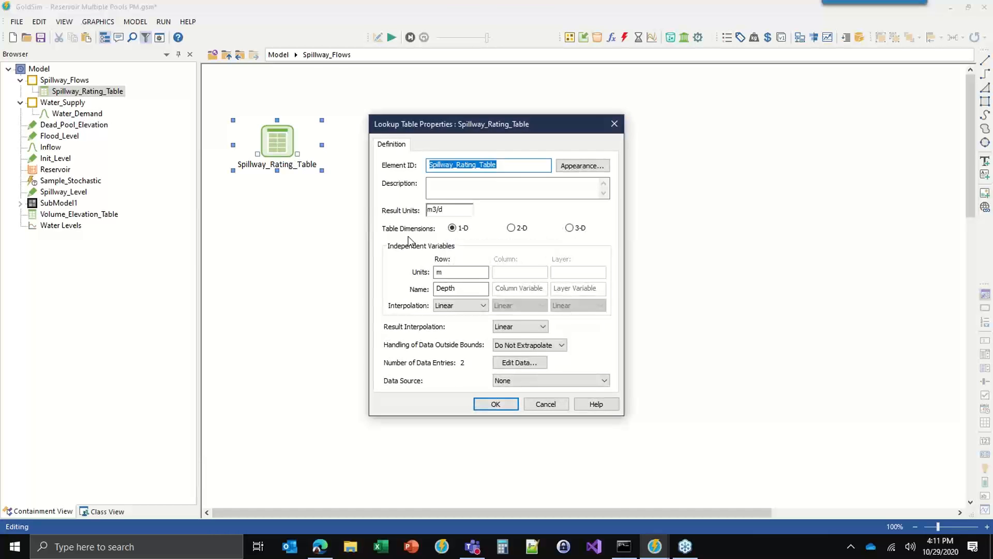
pyautogui.click(518, 362)
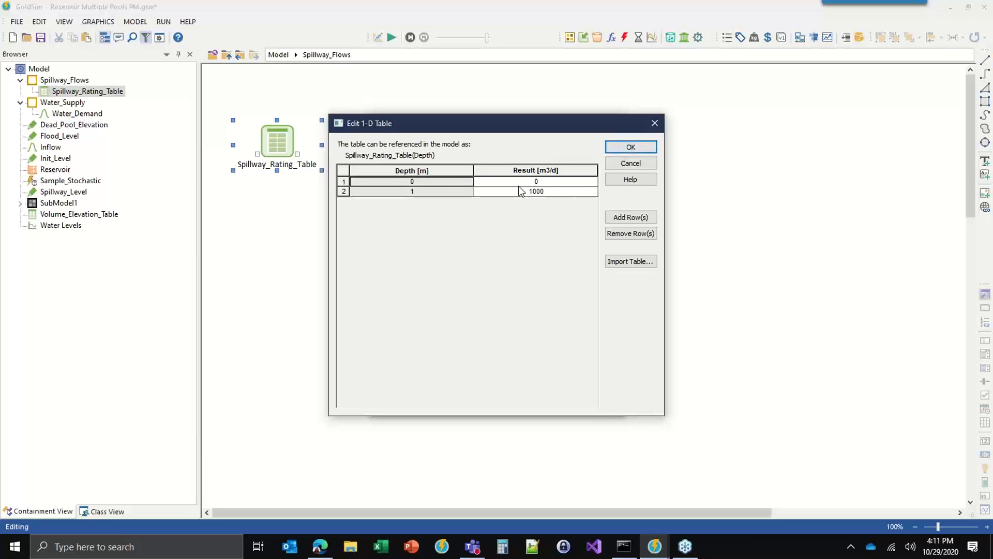
pyautogui.click(631, 148)
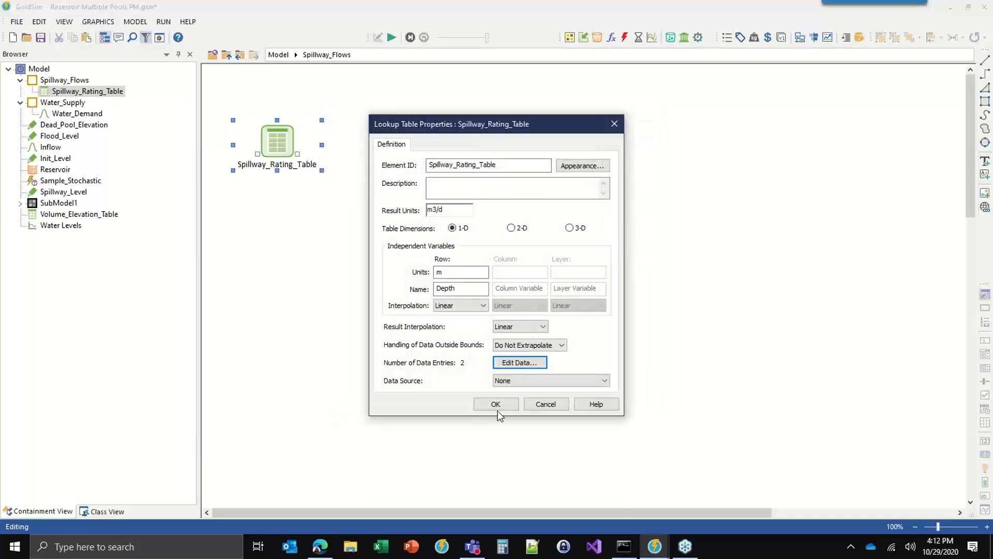
pyautogui.click(494, 404)
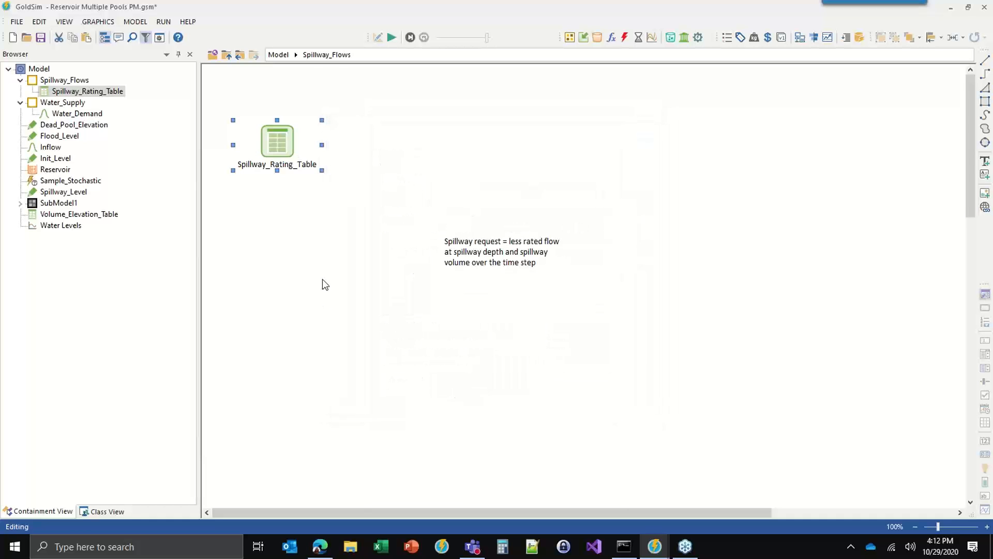
# Step: Add an Expression element below Spillway_Rating_Table in the Spillway_Flows container and name it Spillway_Req
pyautogui.click(614, 41)
pyautogui.click(623, 52)
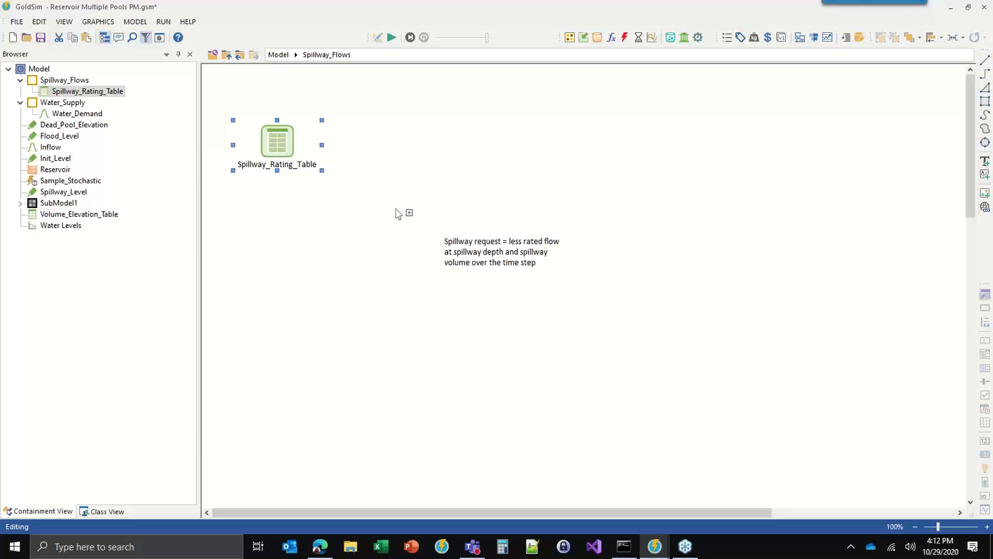
pyautogui.click(293, 224)
pyautogui.write('Sp')
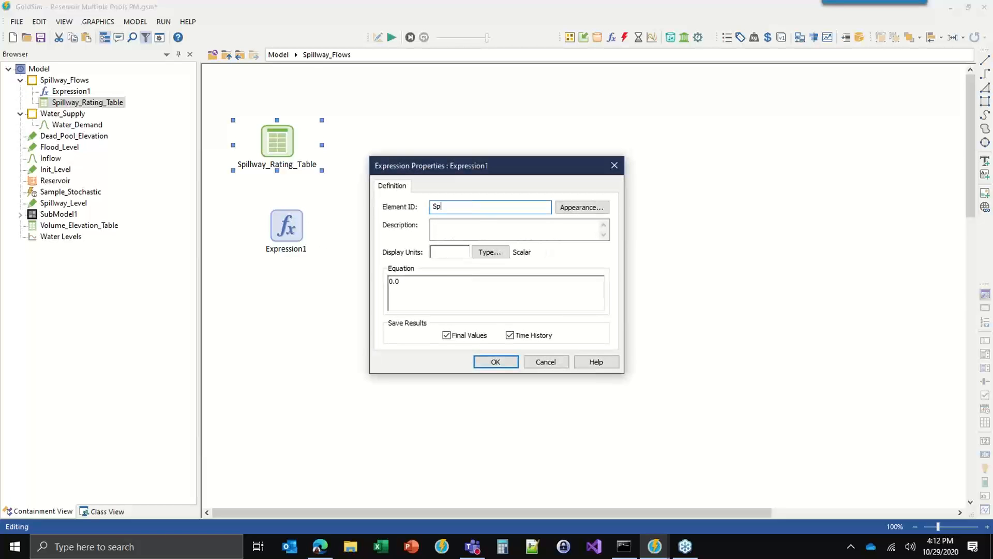
pyautogui.write('illway_Request')
pyautogui.press('BackSpace')
pyautogui.press('BackSpace')
pyautogui.press('BackSpace')
pyautogui.press('BackSpace')
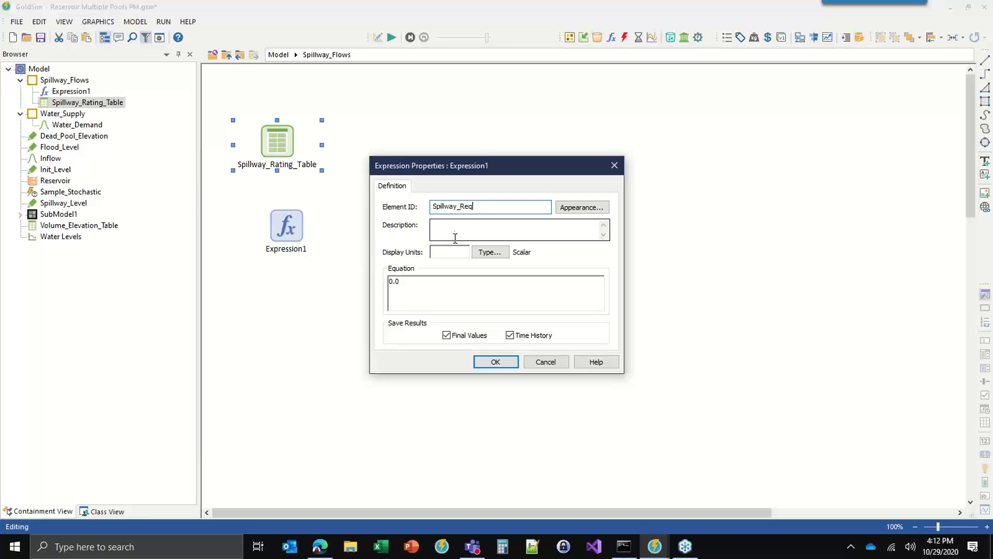
# Step: Give Spillway_Req the description "spillway request" and display units of m3/d, and line it up beneath Spillway_Rating_Table
pyautogui.click(455, 234)
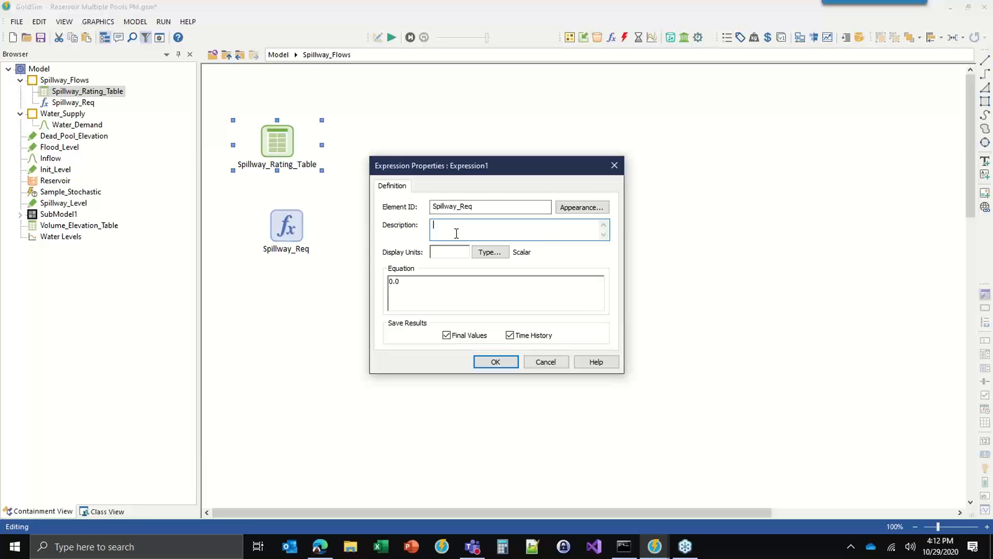
pyautogui.write('spillway request')
pyautogui.click(450, 254)
pyautogui.write('m3/d')
pyautogui.click(413, 286)
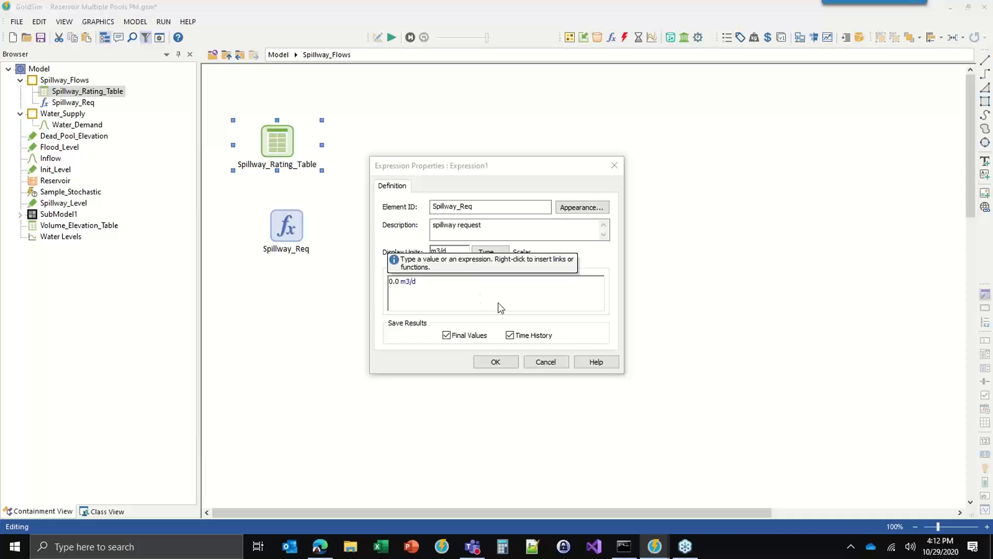
pyautogui.click(496, 361)
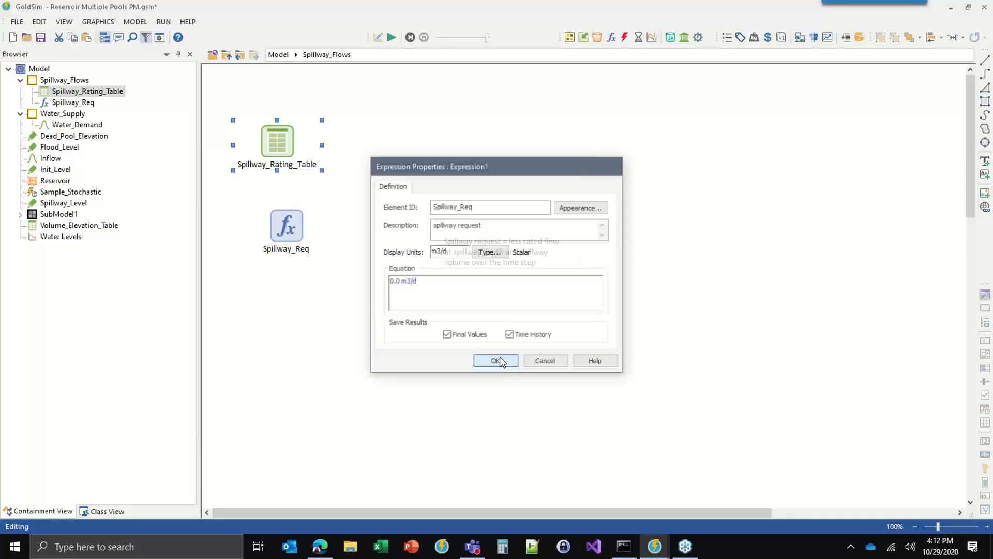
pyautogui.click(281, 238)
pyautogui.moveTo(282, 238); pyautogui.dragTo(282, 238)
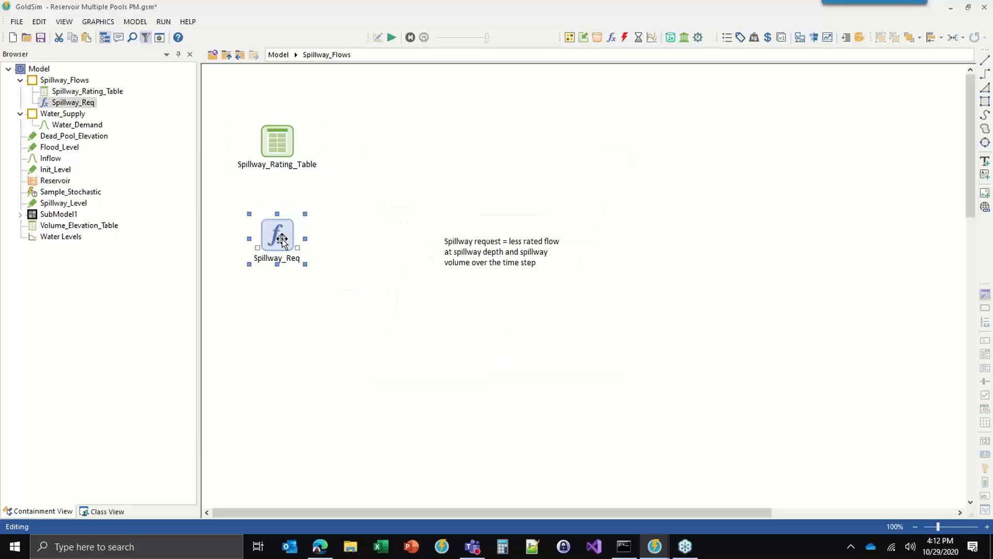
# Step: Add an Expression element named Spillway_Depth with display units of m below Spillway_Req
pyautogui.click(608, 38)
pyautogui.click(628, 51)
pyautogui.click(284, 342)
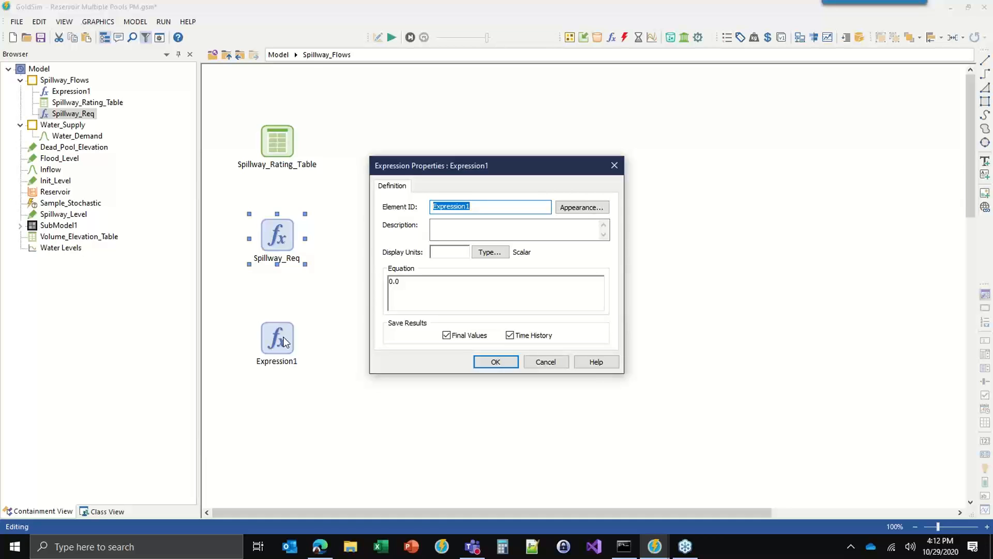
pyautogui.write('Spillway_Depth')
pyautogui.click(457, 252)
pyautogui.write('m')
pyautogui.click(435, 289)
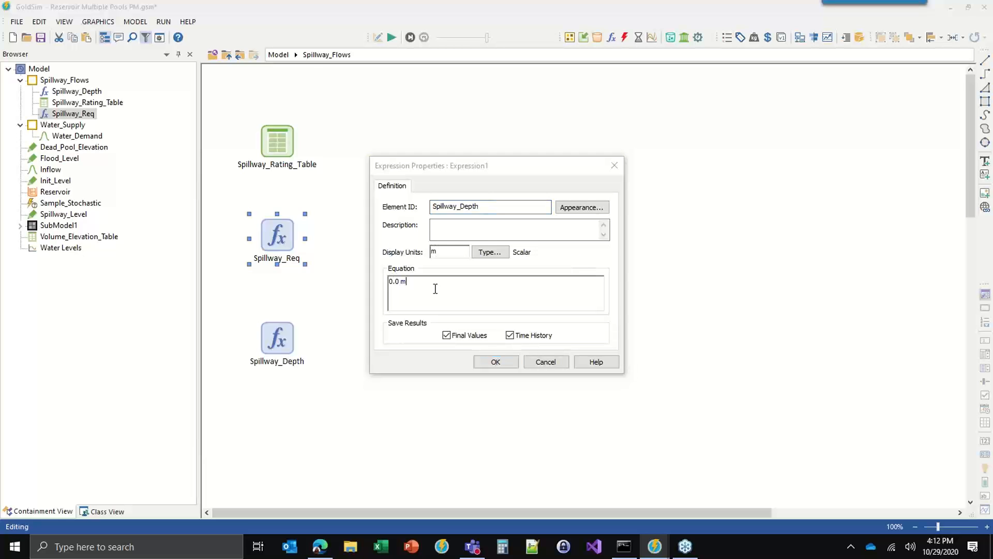
pyautogui.press('BackSpace')
pyautogui.press('BackSpace')
pyautogui.press('BackSpace')
pyautogui.click(495, 362)
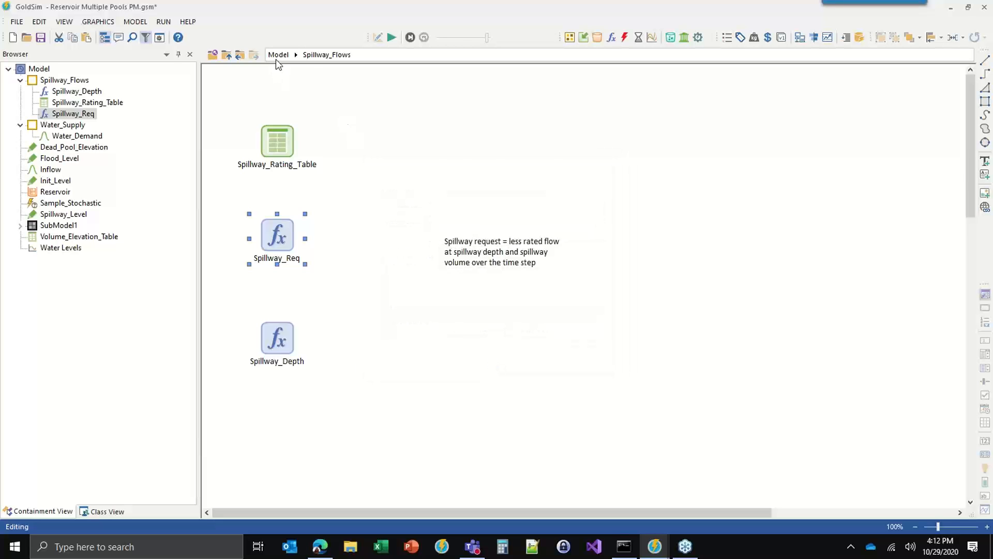
# Step: Add an Expression element named Water_Depth with display units of m below Volume_Elevation_Table at the top level of the model
pyautogui.click(277, 55)
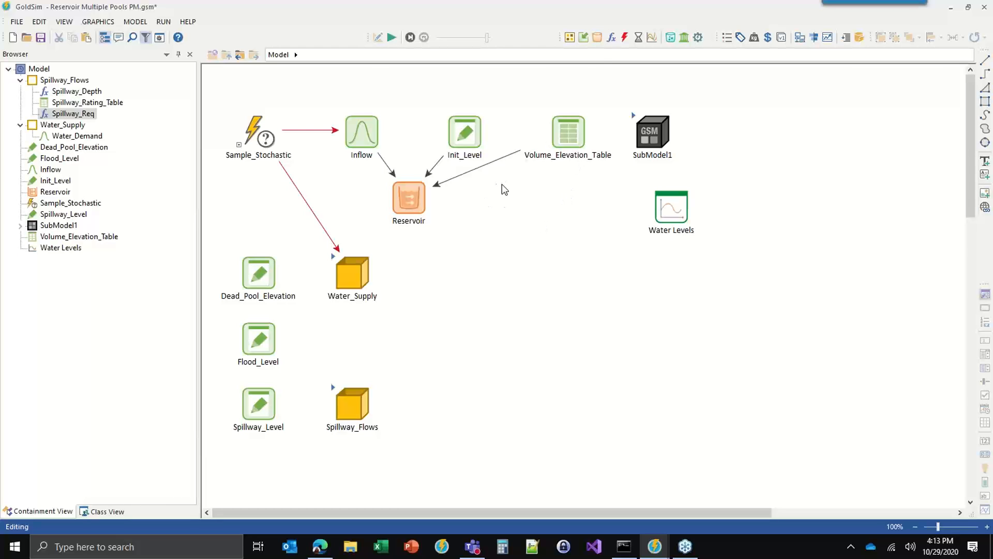
pyautogui.click(614, 51)
pyautogui.click(548, 213)
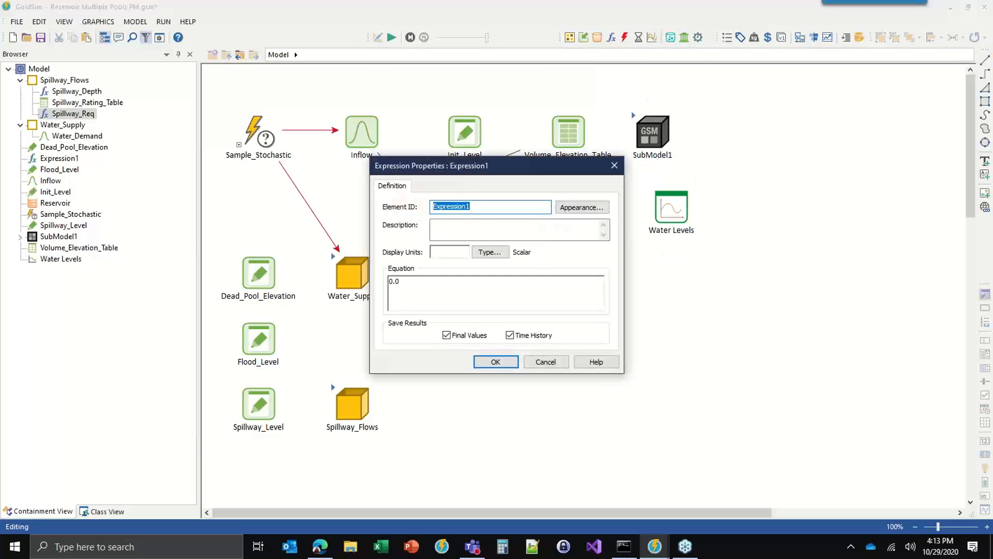
pyautogui.write('Water_Depth')
pyautogui.press('Tab')
pyautogui.press('Tab')
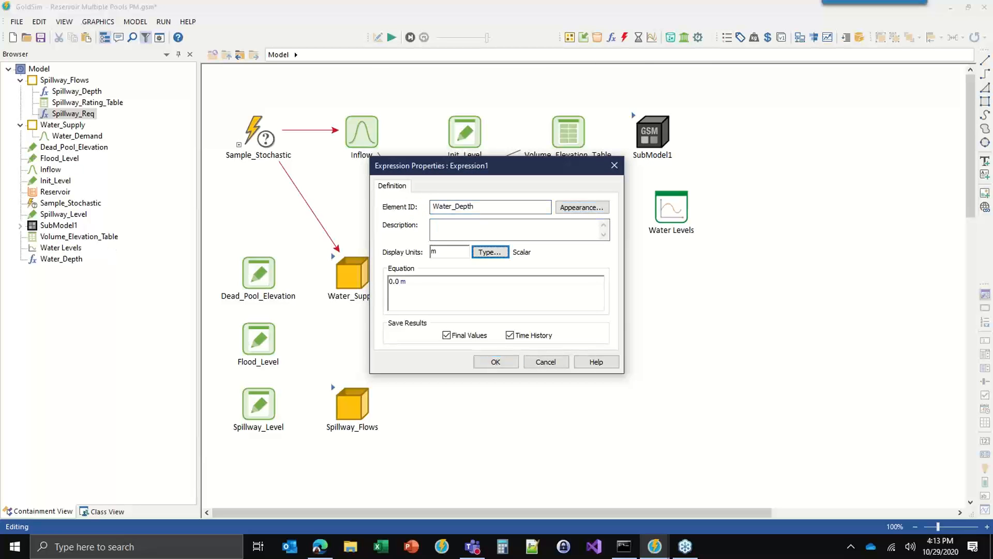
# Step: Set the Water_Depth equation to Volume_Elevation_Table(Reservoir)
pyautogui.press('Tab')
pyautogui.write('v')
pyautogui.press('Return')
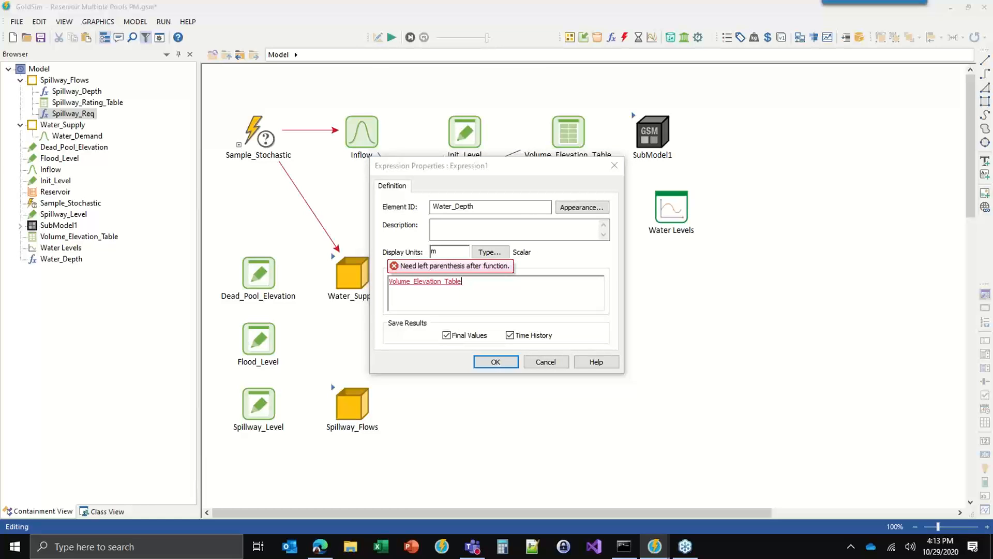
pyautogui.write('(re')
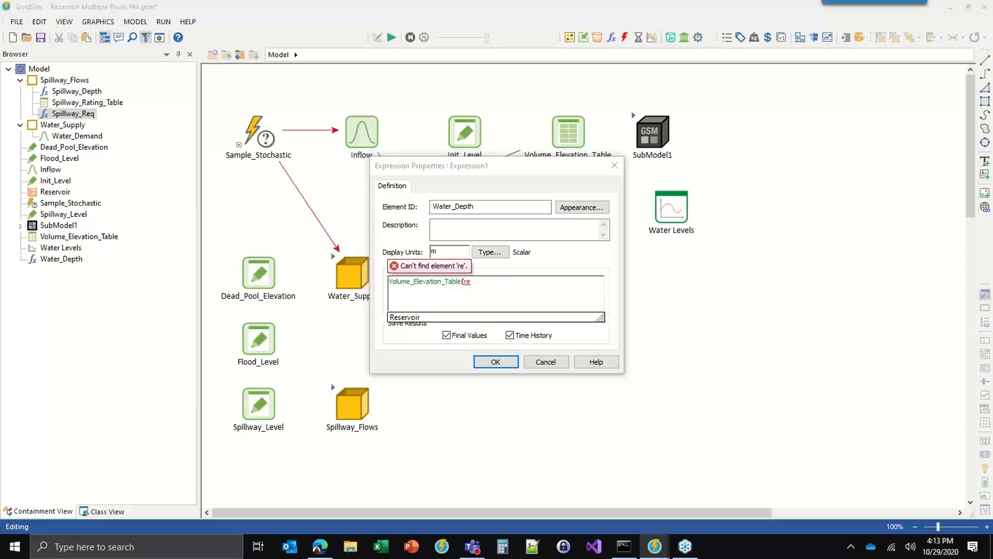
pyautogui.press('Return')
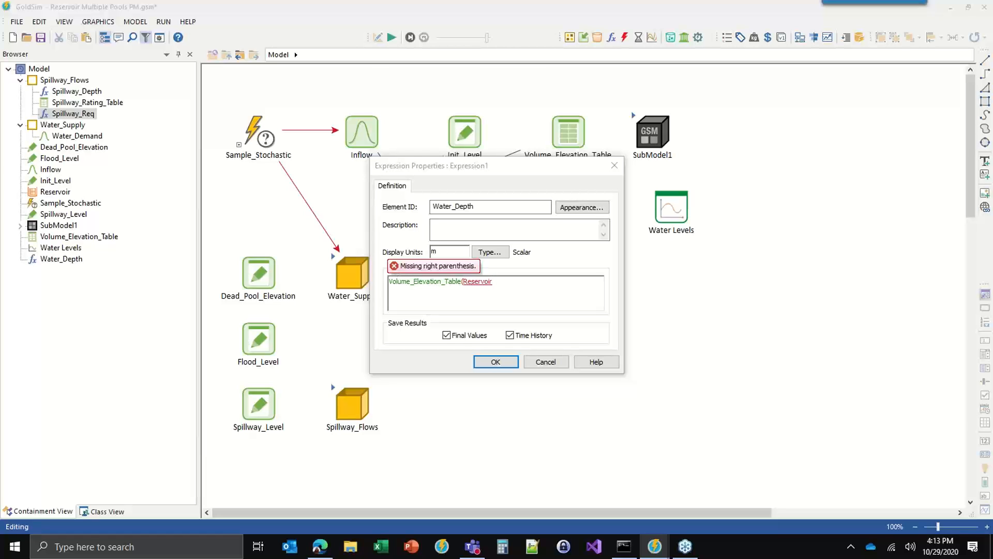
pyautogui.write(')')
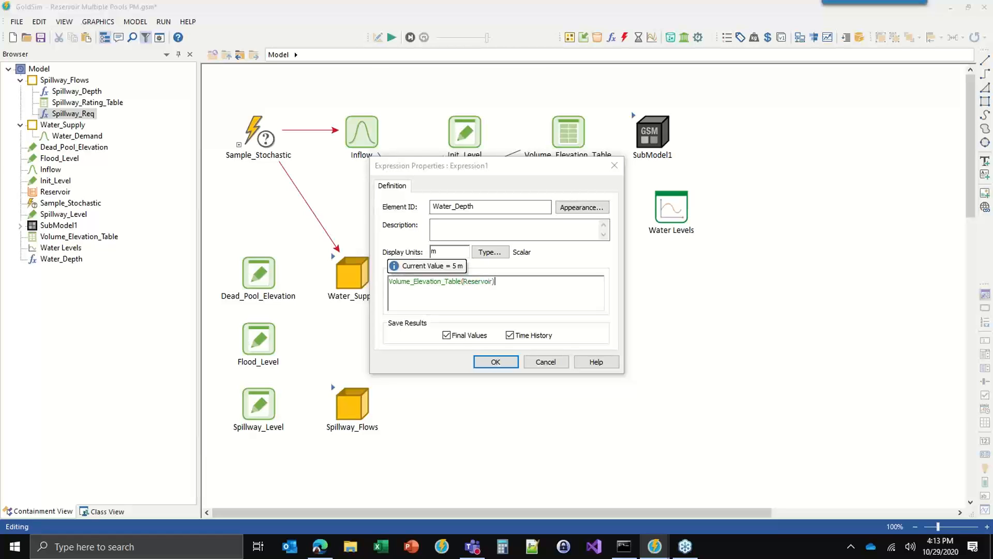
pyautogui.press('Return')
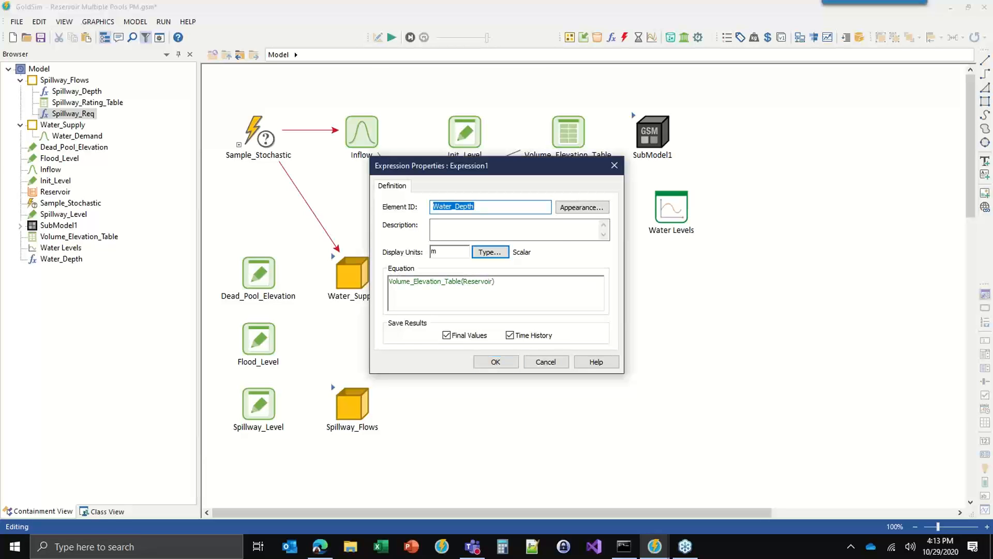
pyautogui.press('Return')
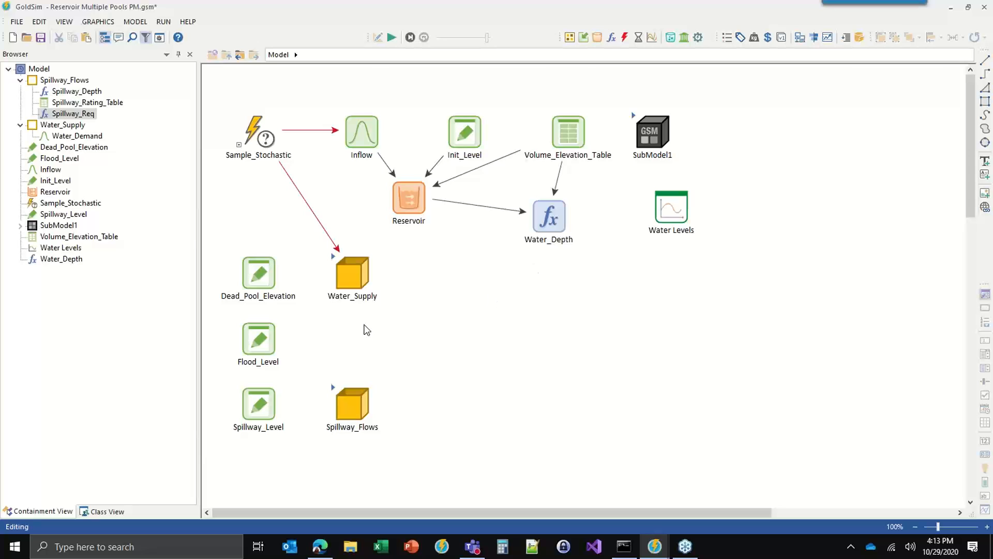
# Step: Set the equation of Spillway_Depth in the Spillway_Flows container to Water_Depth - Spillway_Level
pyautogui.click(331, 391)
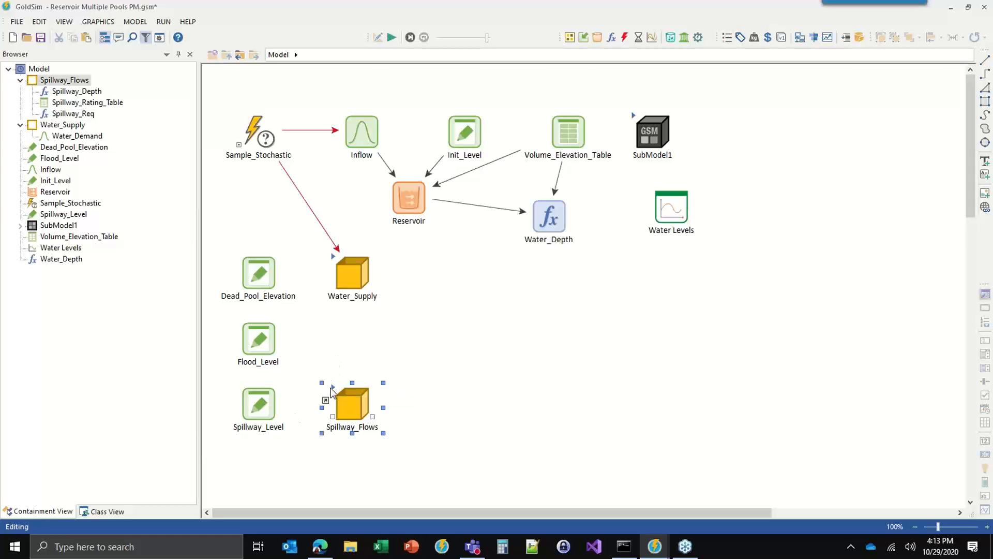
pyautogui.doubleClick(334, 398)
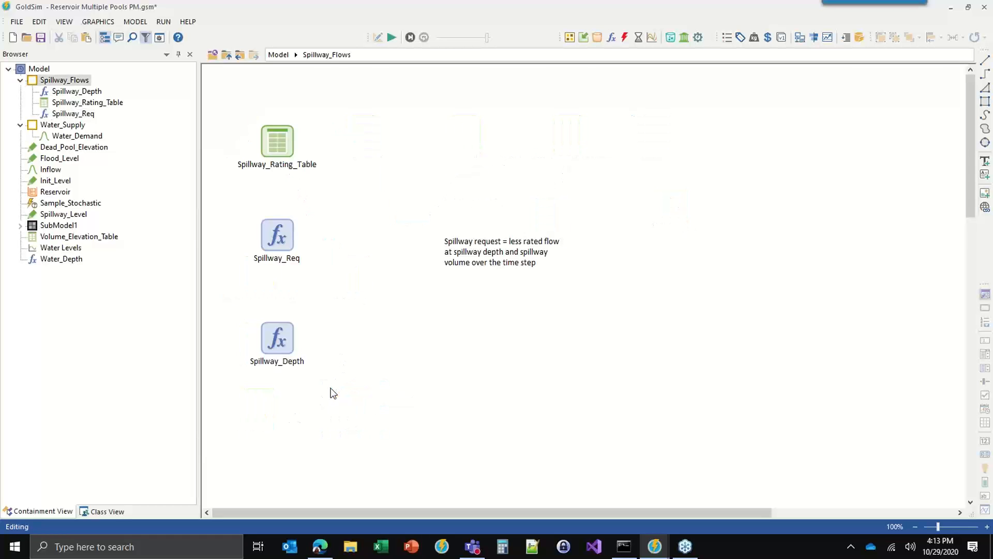
pyautogui.doubleClick(281, 337)
pyautogui.click(428, 281)
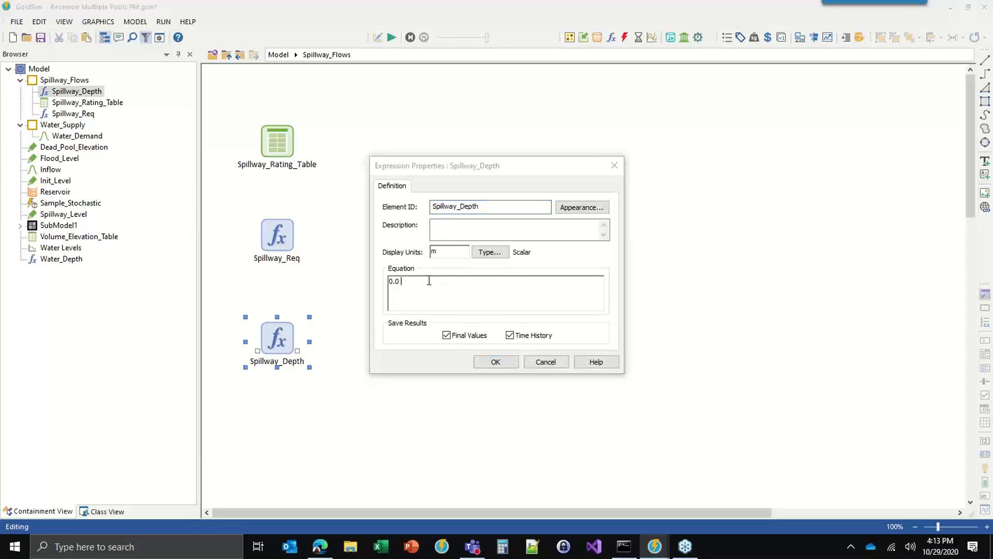
pyautogui.press('BackSpace')
pyautogui.press('BackSpace')
pyautogui.press('BackSpace')
pyautogui.write('wat')
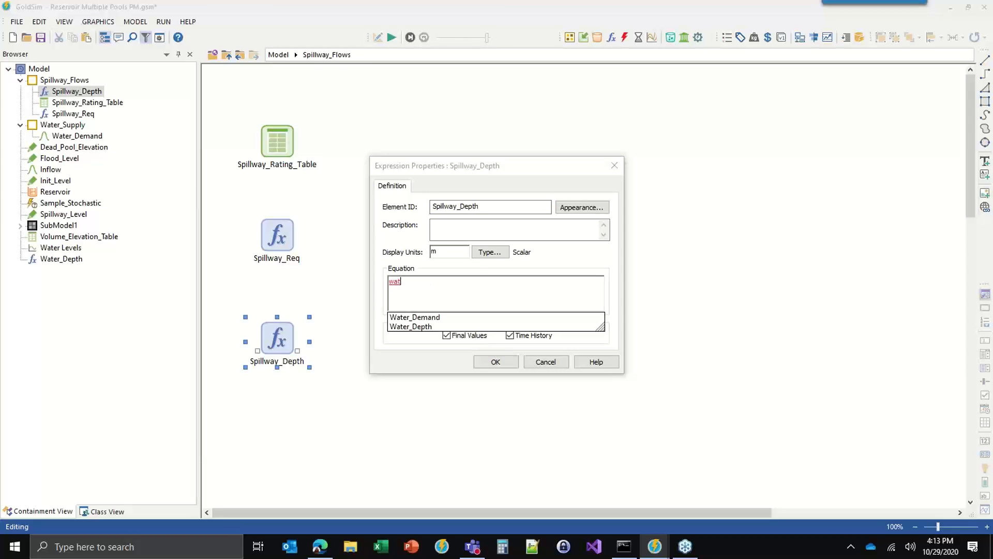
pyautogui.write('er_Demand')
pyautogui.press('Return')
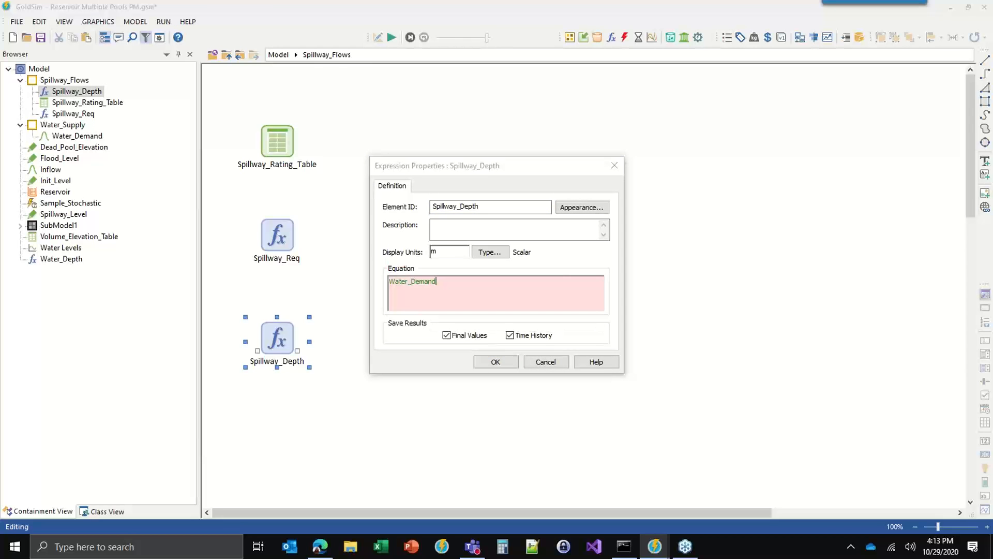
pyautogui.press('BackSpace')
pyautogui.press('BackSpace')
pyautogui.press('BackSpace')
pyautogui.press('BackSpace')
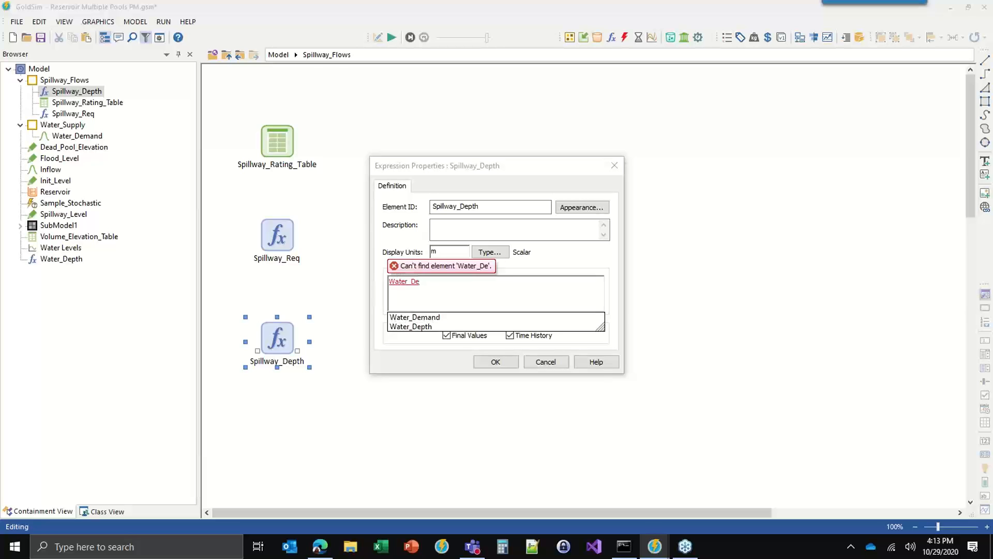
pyautogui.write('p')
pyautogui.press('Return')
pyautogui.write('- spi')
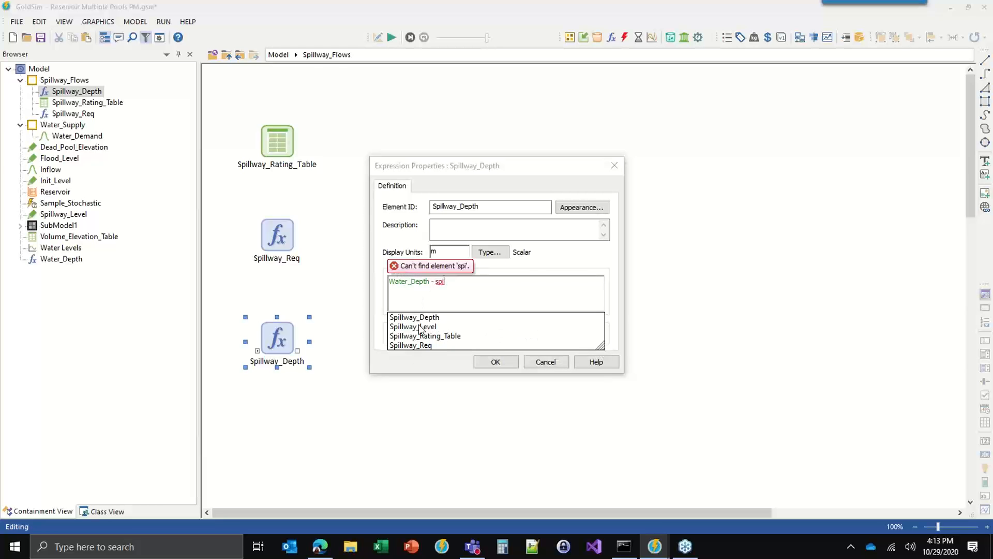
pyautogui.doubleClick(418, 327)
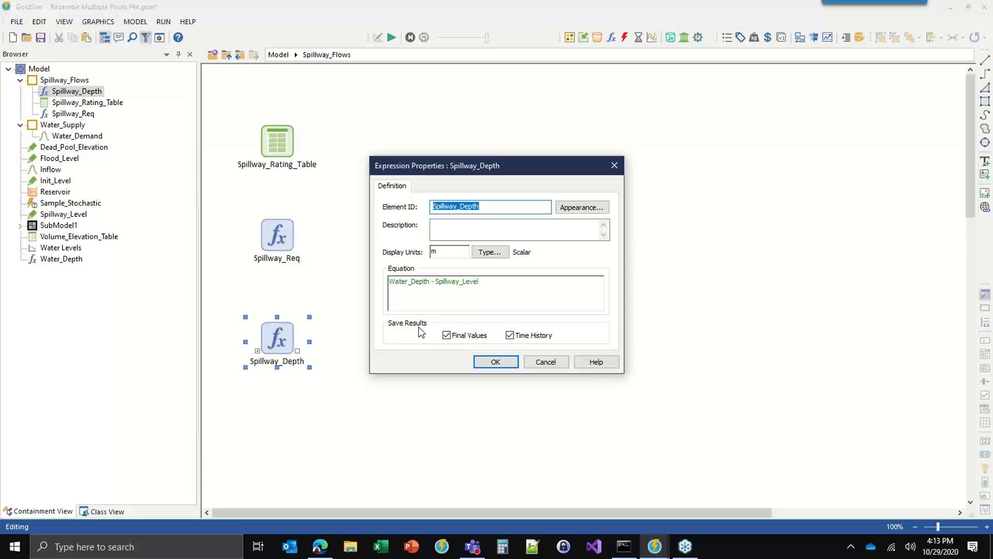
# Step: Limit Spillway_Depth to non-negative values by changing its equation to max(Water_Depth - Spillway_Level, 0 m)
pyautogui.moveTo(433, 282)
pyautogui.click(390, 281)
pyautogui.moveTo(395, 282)
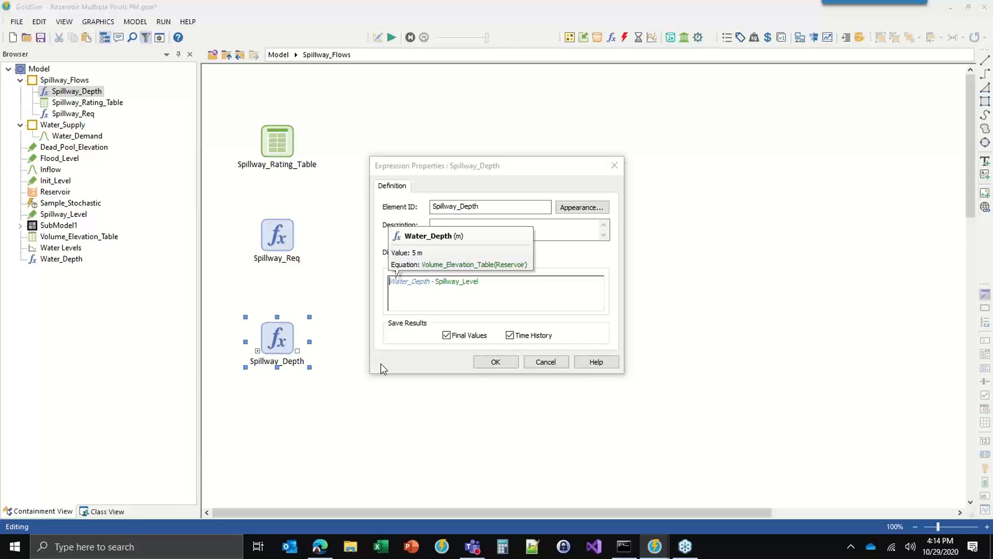
pyautogui.write('max')
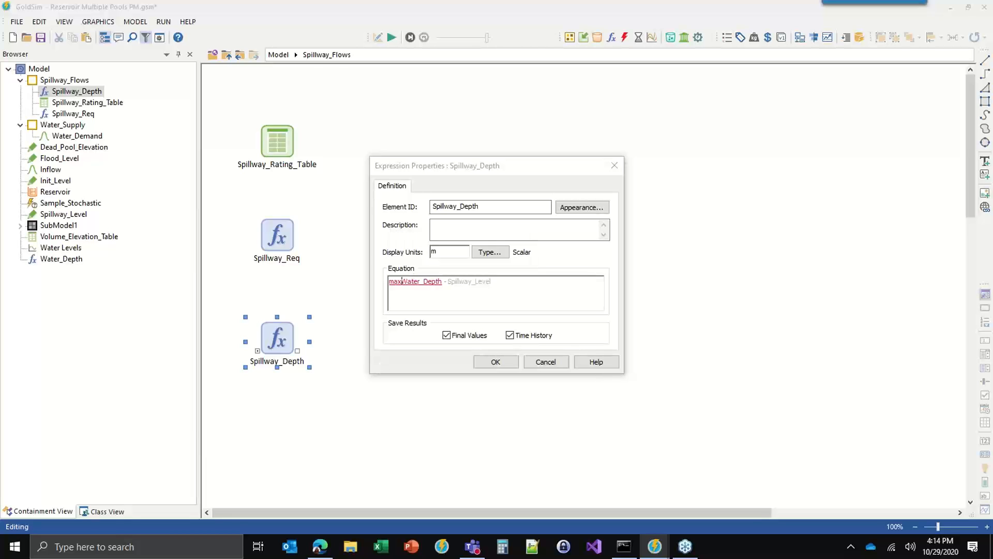
pyautogui.write('(')
pyautogui.press('End')
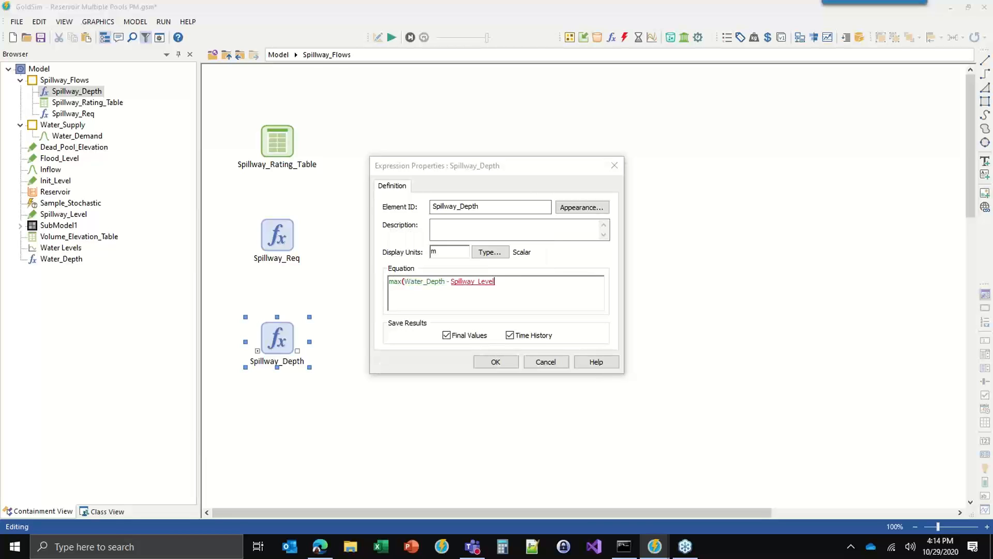
pyautogui.write(', 0 m3')
pyautogui.press('BackSpace')
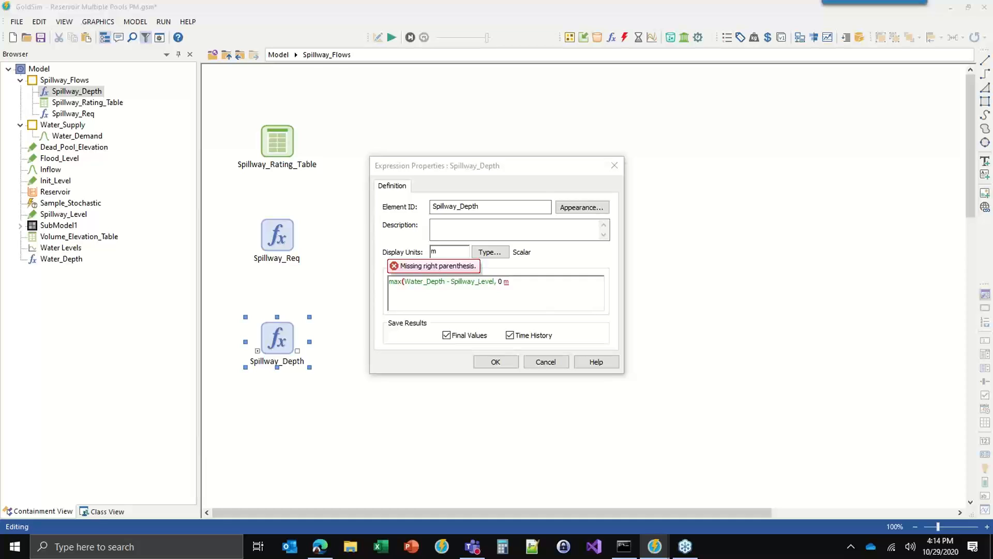
pyautogui.write(')')
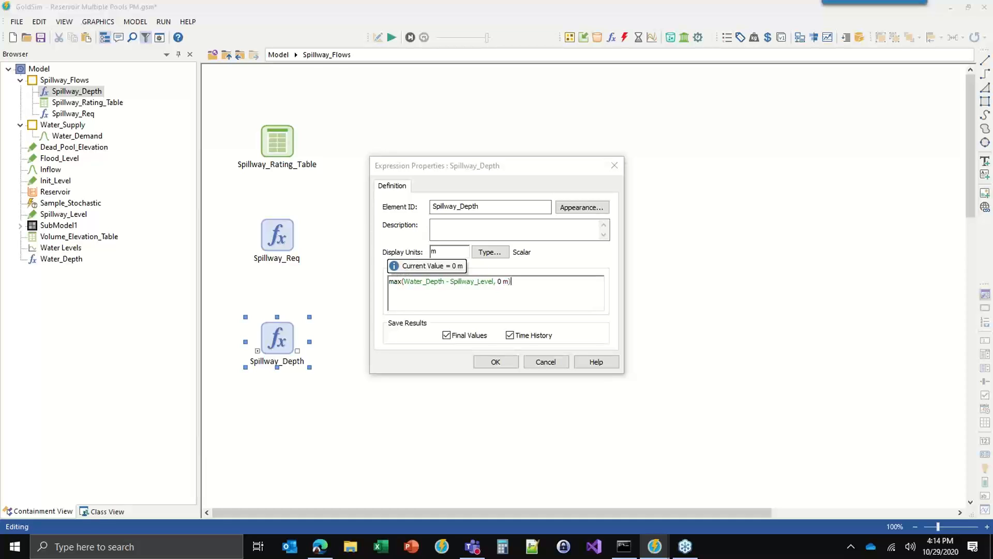
pyautogui.click(377, 343)
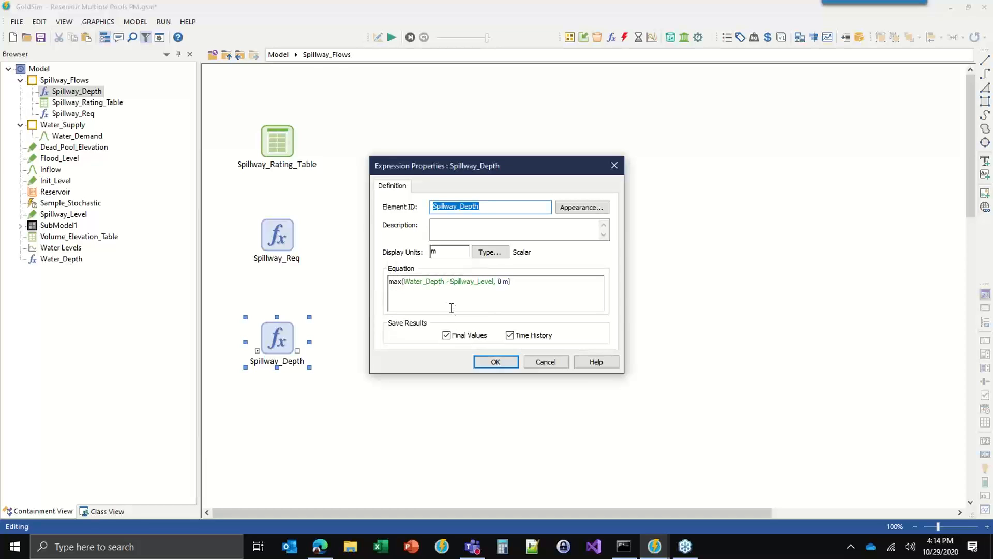
pyautogui.moveTo(453, 302)
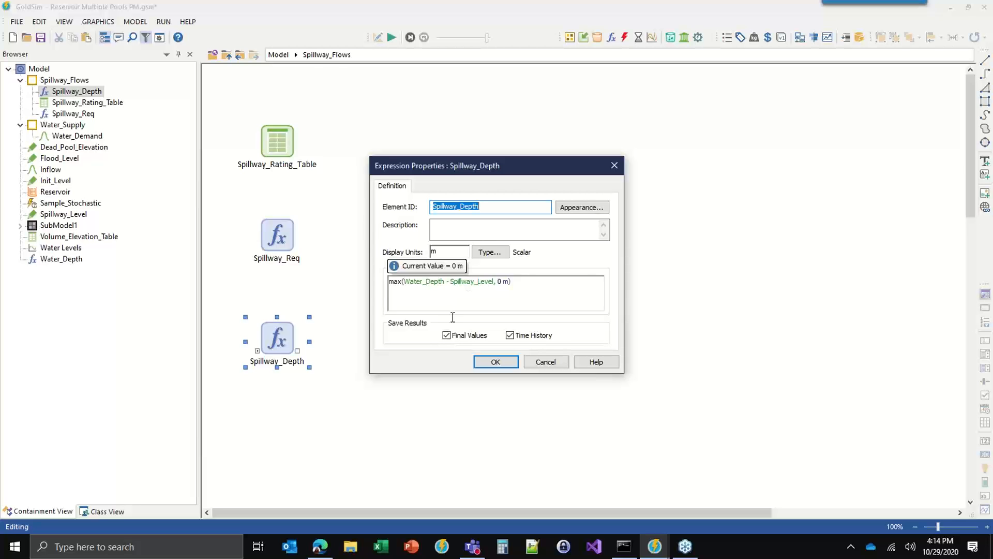
pyautogui.click(495, 362)
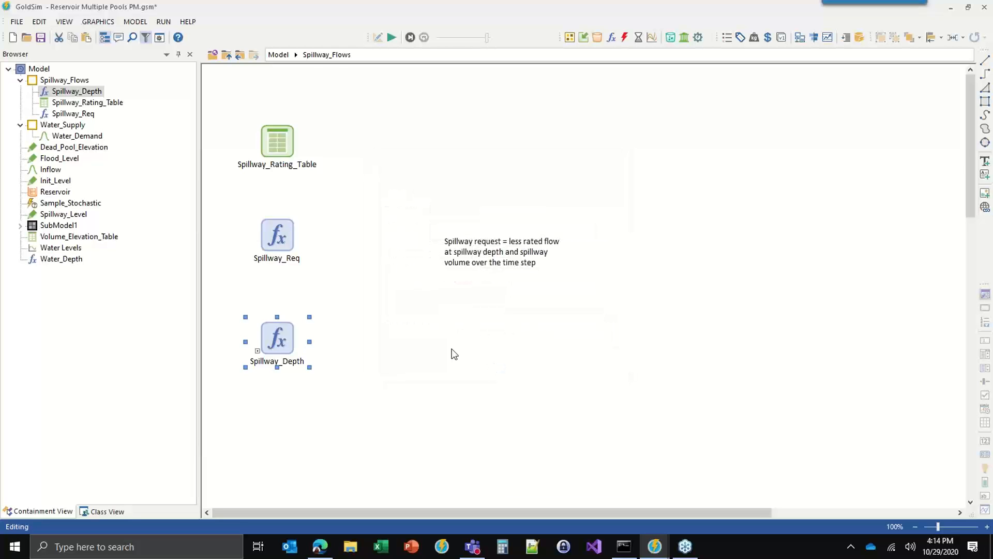
pyautogui.doubleClick(280, 231)
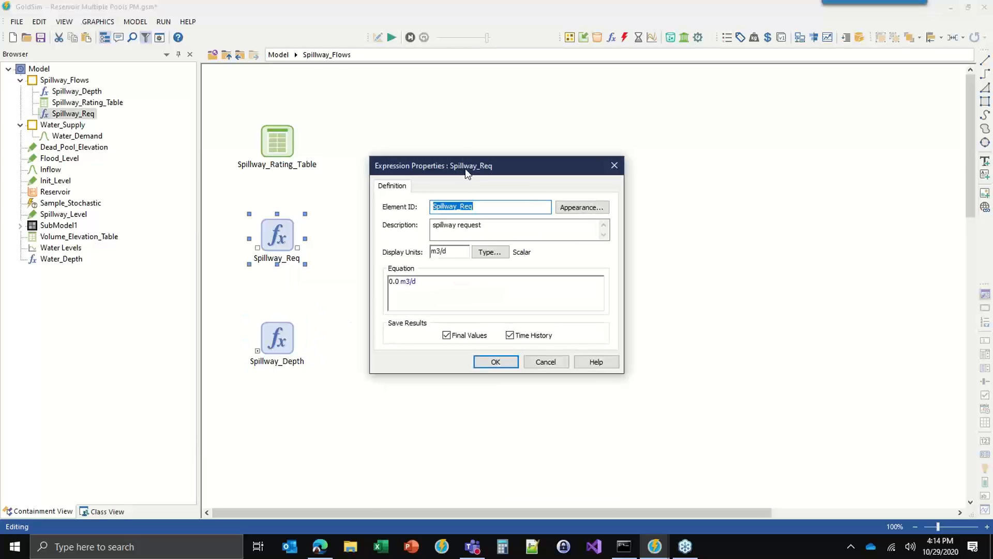
pyautogui.click(441, 287)
pyautogui.press('BackSpace')
pyautogui.press('BackSpace')
pyautogui.press('BackSpace')
pyautogui.press('BackSpace')
pyautogui.press('BackSpace')
pyautogui.press('BackSpace')
pyautogui.press('BackSpace')
pyautogui.press('BackSpace')
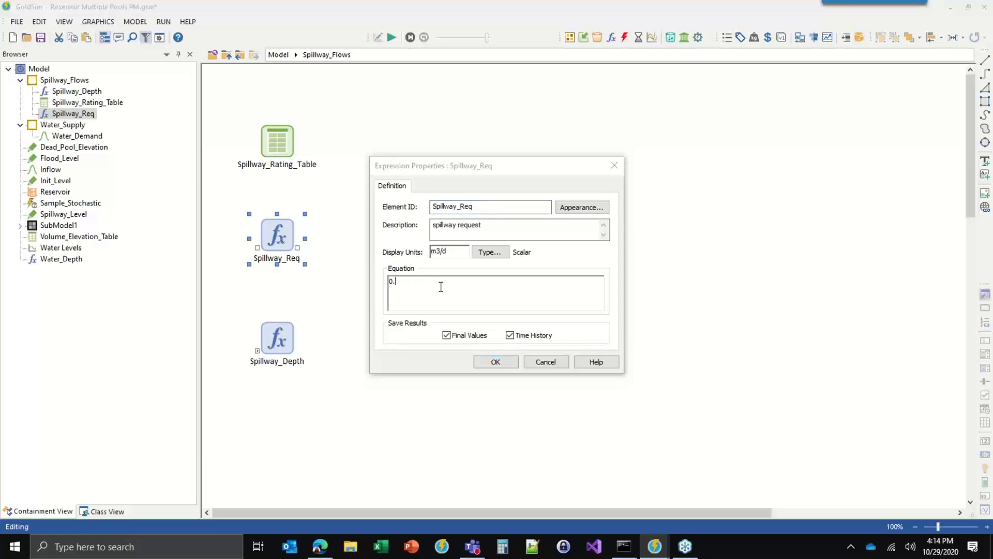
pyautogui.write('spil')
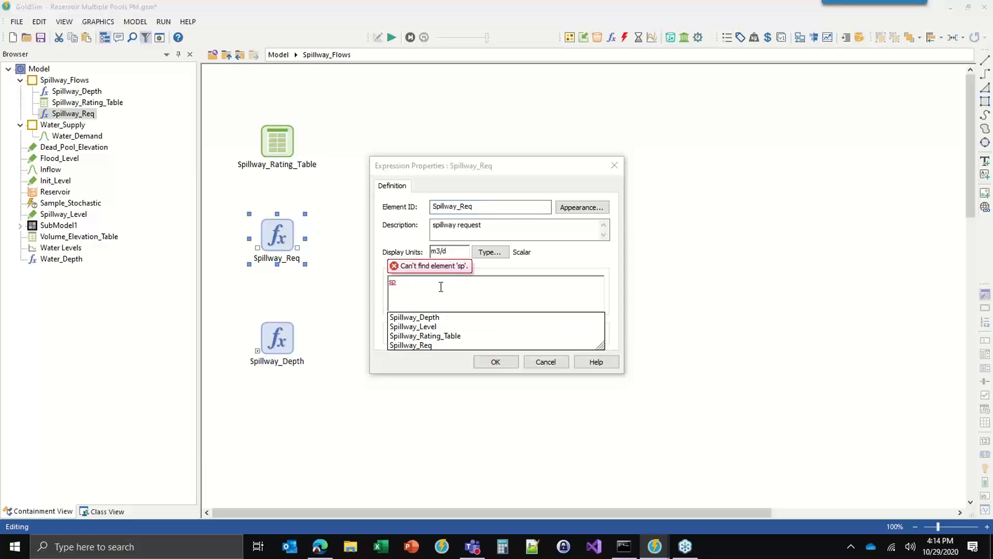
pyautogui.click(437, 335)
pyautogui.write('(')
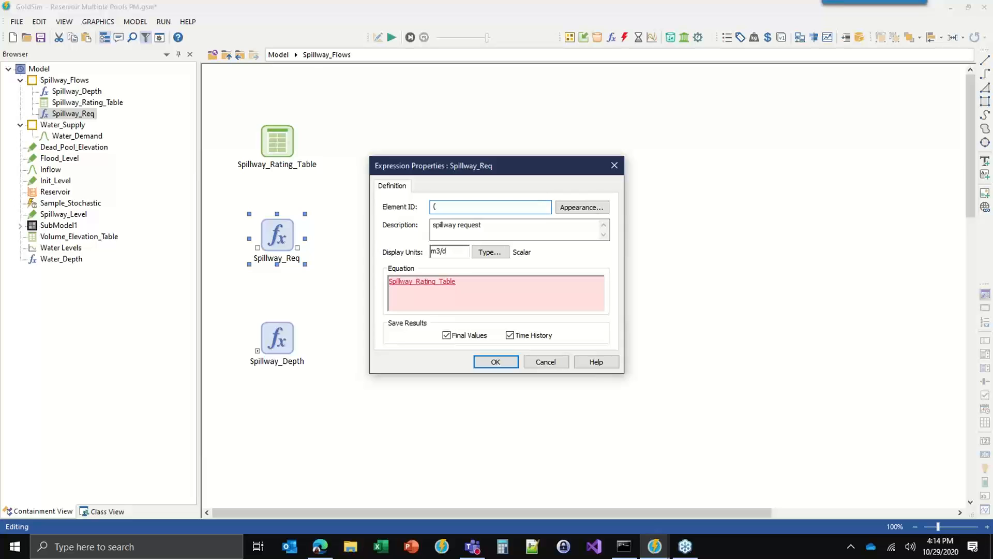
pyautogui.press('Escape')
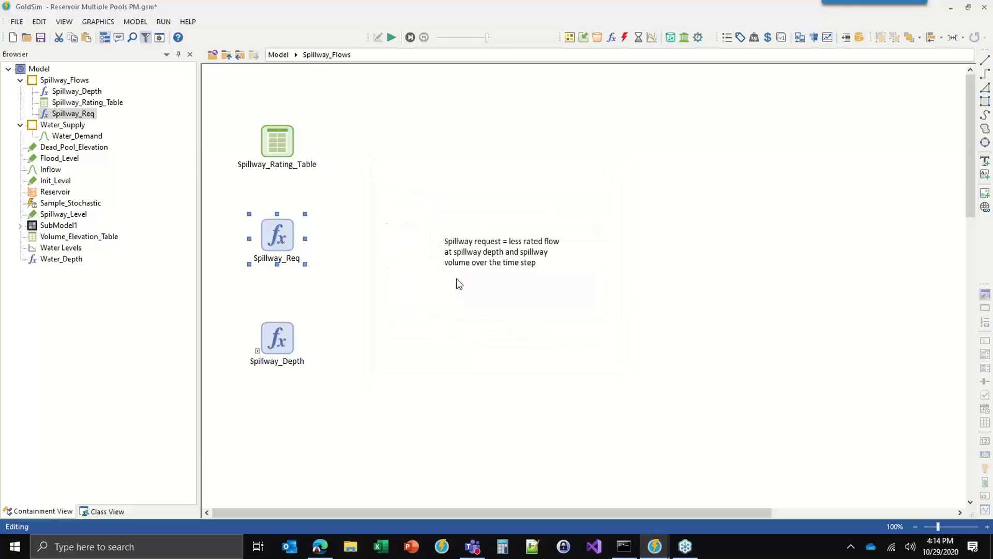
# Step: Set the Spillway_Req equation to Spillway_Rating_Table(Spillway_Depth)
pyautogui.doubleClick(280, 261)
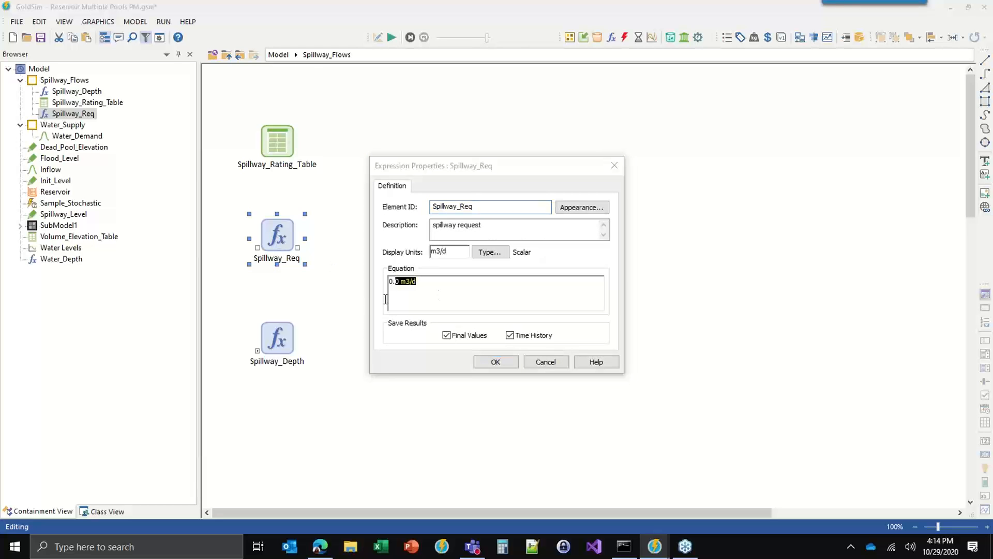
pyautogui.moveTo(385, 299); pyautogui.dragTo(362, 290)
pyautogui.write('spi')
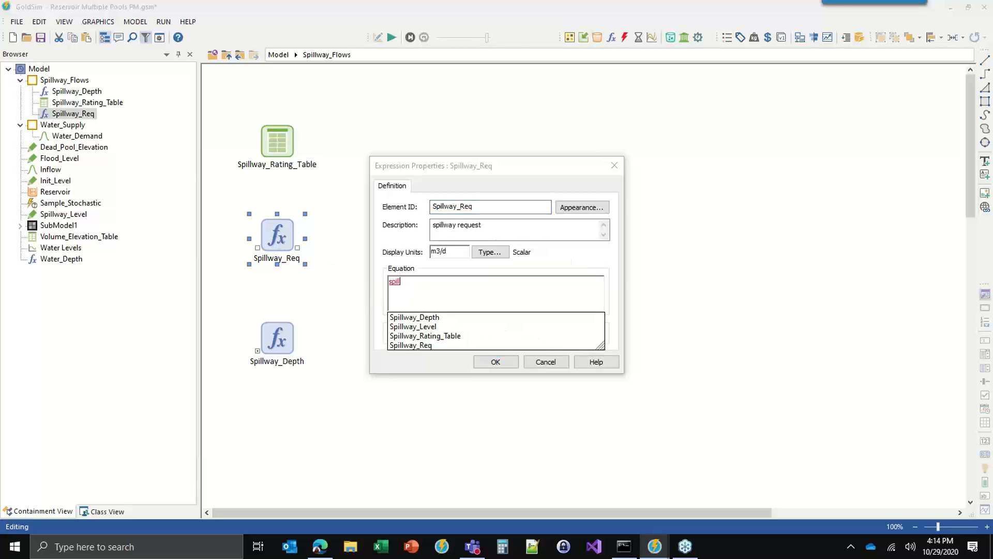
pyautogui.write('ll')
pyautogui.click(435, 336)
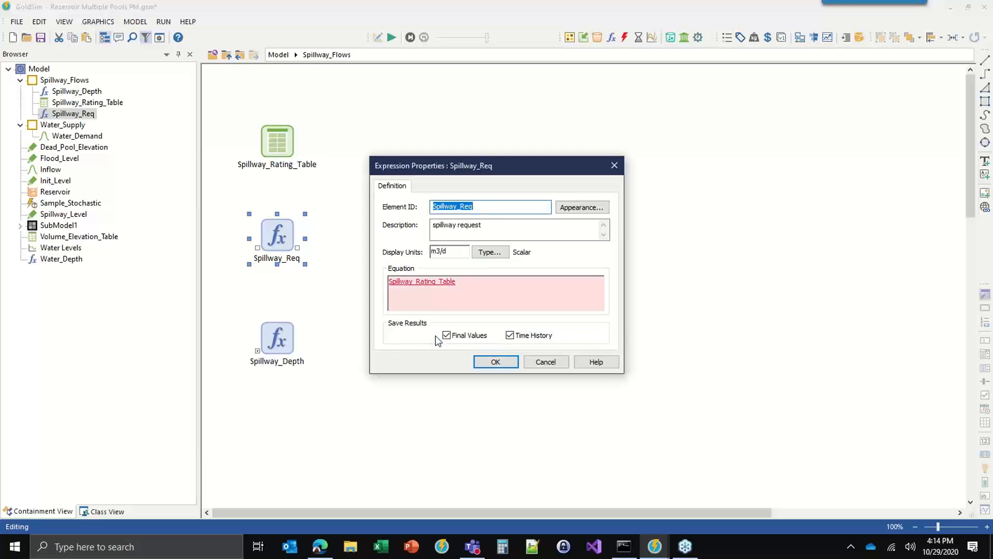
pyautogui.click(484, 285)
pyautogui.write('(')
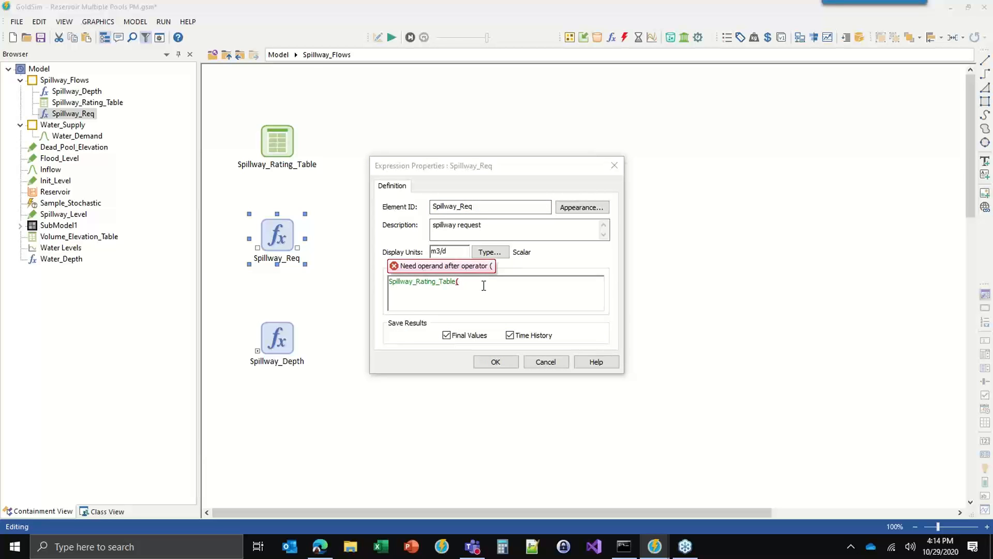
pyautogui.write('spil')
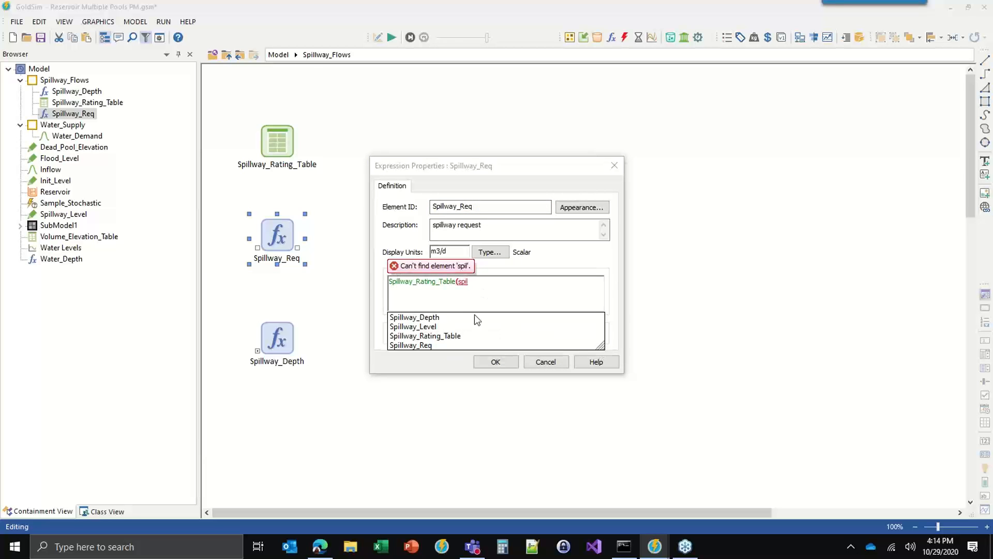
pyautogui.click(427, 317)
pyautogui.write(')')
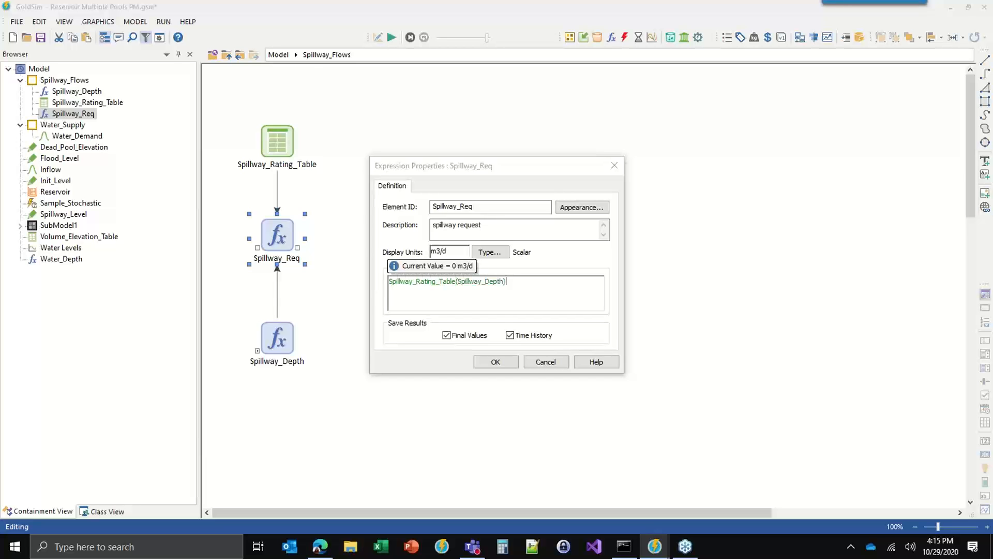
pyautogui.click(495, 362)
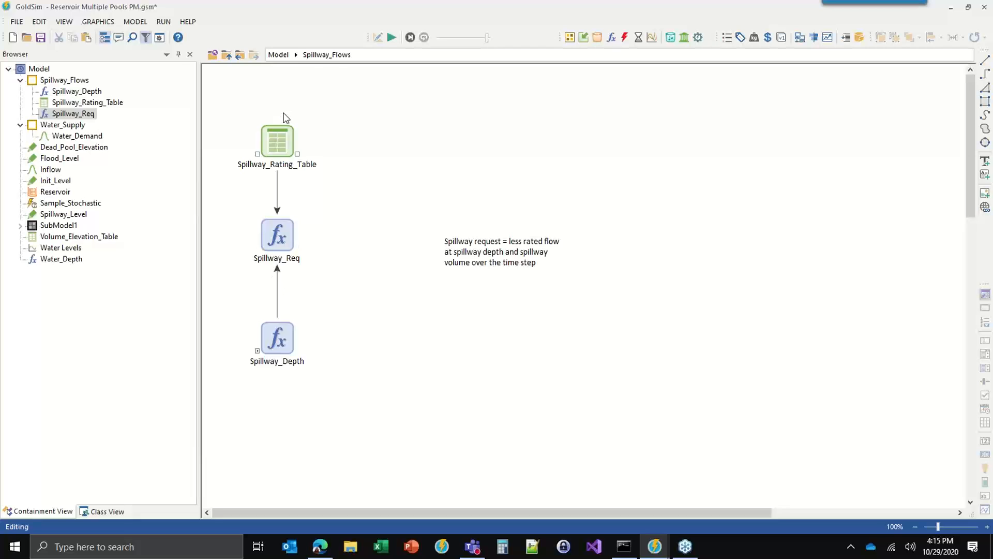
# Step: Rename the first outflow request of the Reservoir pool at the top level of the model as Spill
pyautogui.click(278, 55)
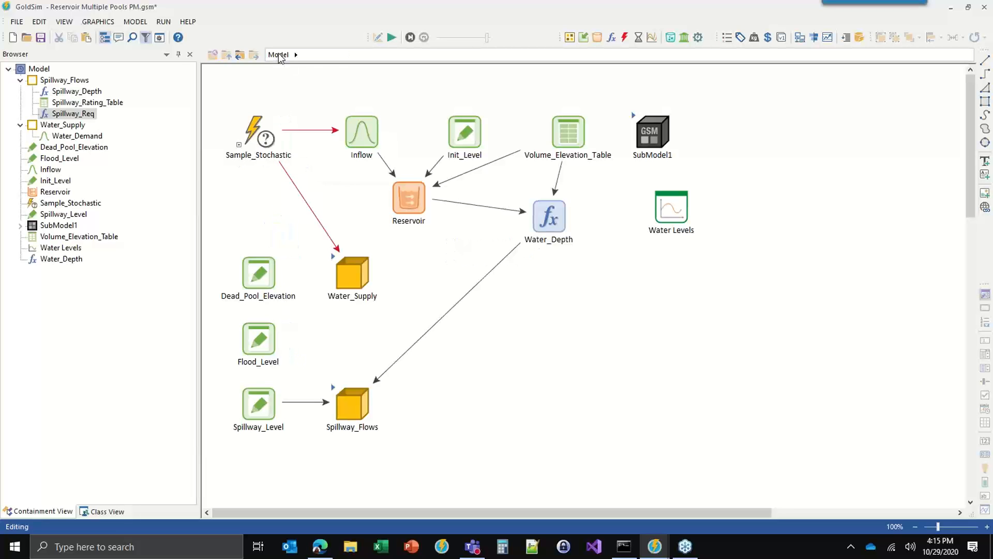
pyautogui.doubleClick(409, 198)
pyautogui.click(457, 155)
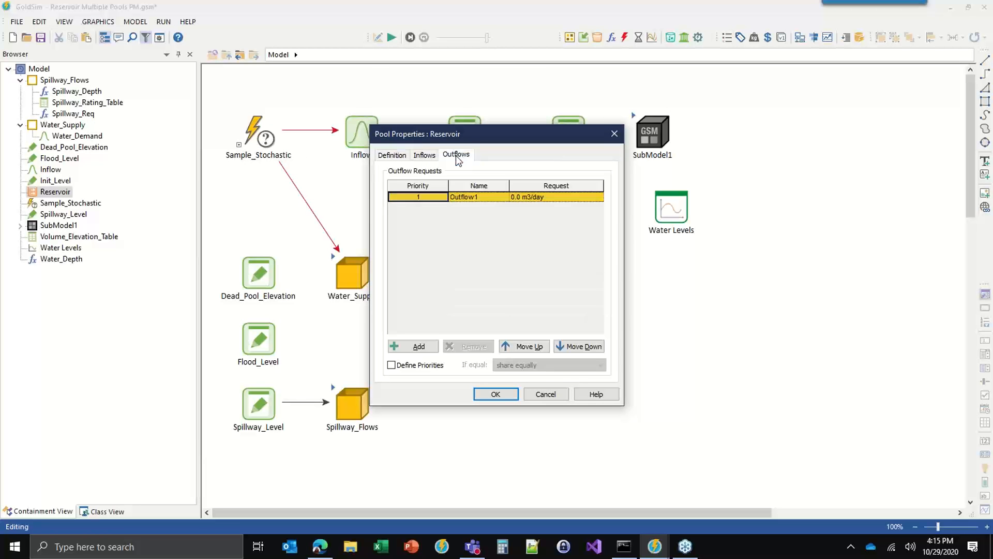
pyautogui.click(477, 197)
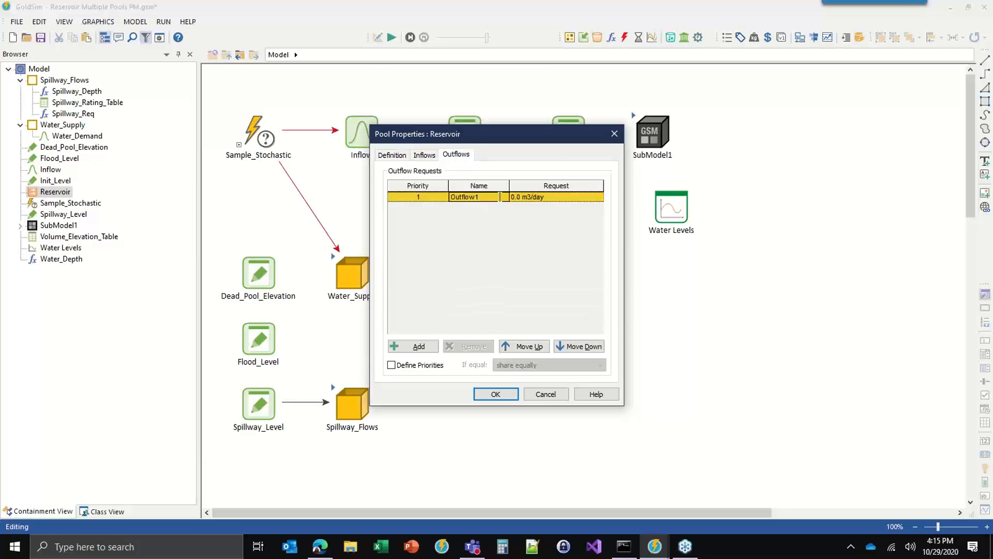
pyautogui.write('S')
# Step: Set the request of the Reservoir's Spill outflow to Spillway_Req and accept the pool properties
pyautogui.click(555, 201)
pyautogui.press('BackSpace')
pyautogui.press('BackSpace')
pyautogui.press('BackSpace')
pyautogui.press('BackSpace')
pyautogui.press('BackSpace')
pyautogui.press('BackSpace')
pyautogui.press('BackSpace')
pyautogui.press('BackSpace')
pyautogui.press('BackSpace')
pyautogui.press('BackSpace')
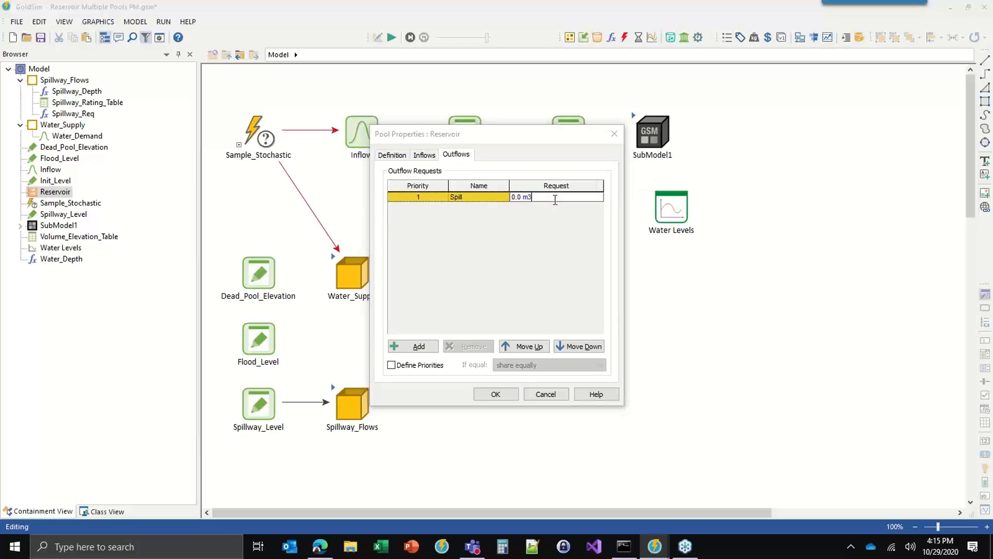
pyautogui.write('sp')
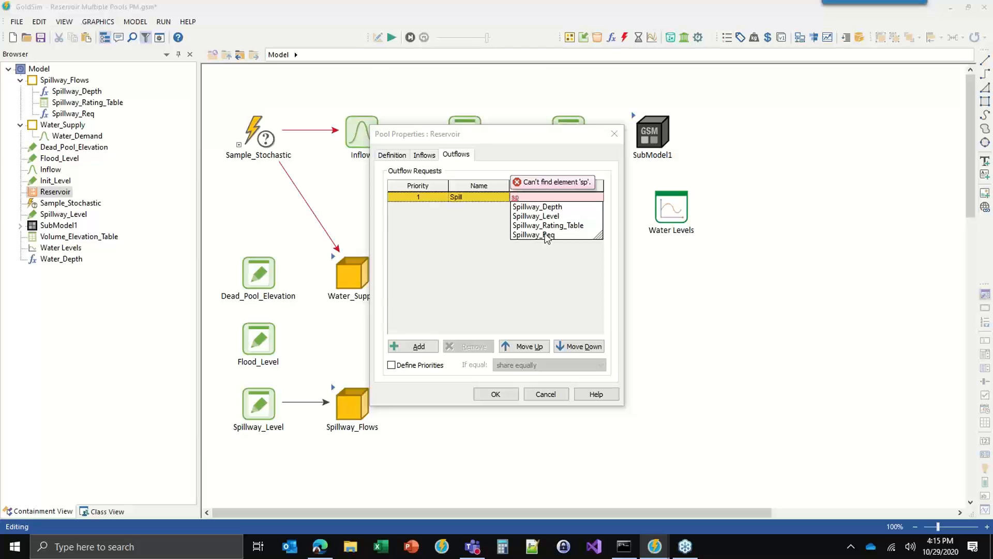
pyautogui.click(547, 235)
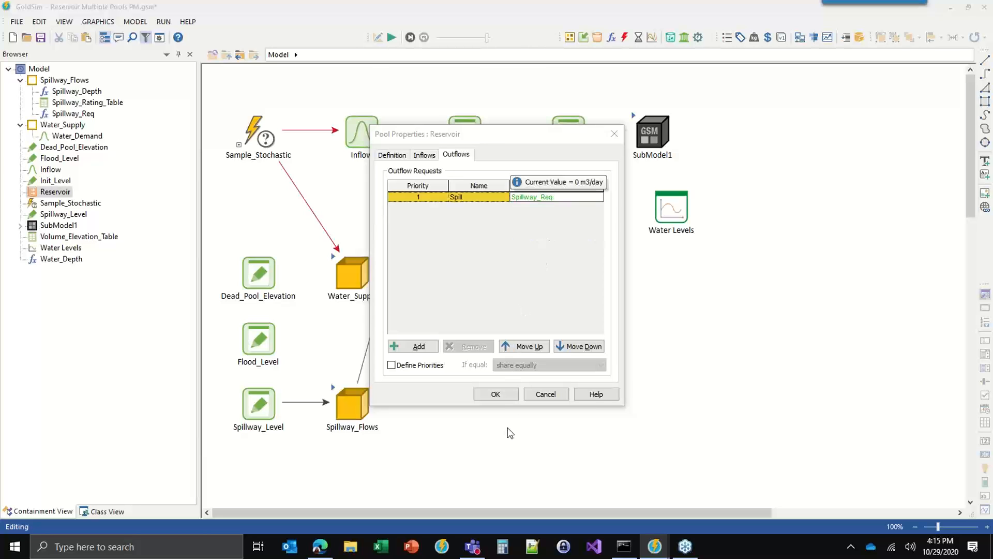
pyautogui.click(495, 394)
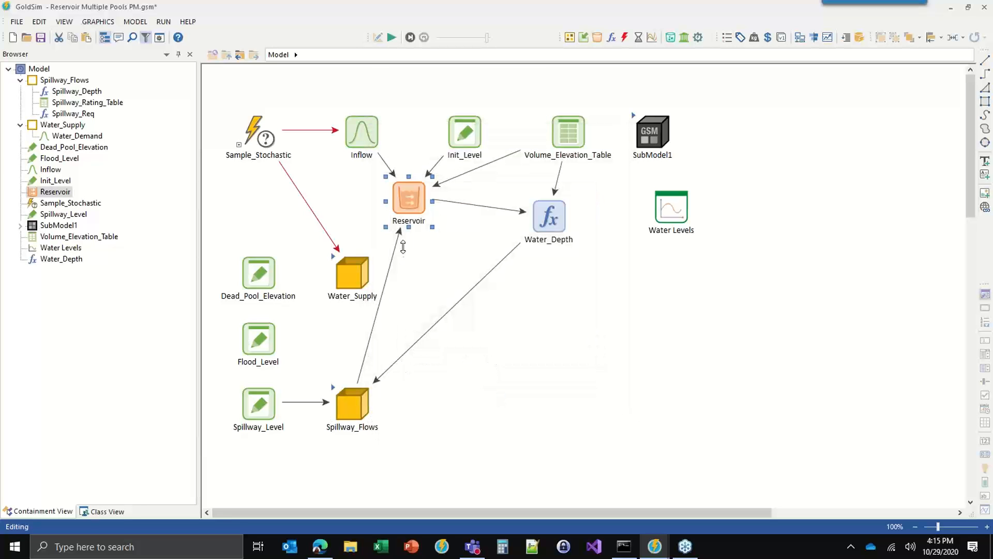
# Step: Run the simulation, skip the run log file and show the Water Levels time history chart
pyautogui.moveTo(408, 214)
pyautogui.click(391, 37)
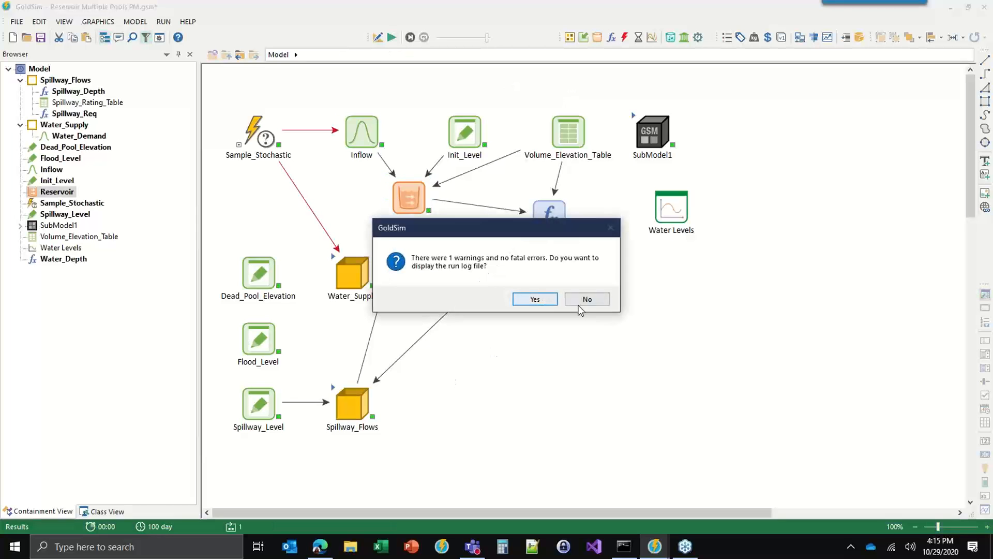
pyautogui.click(580, 304)
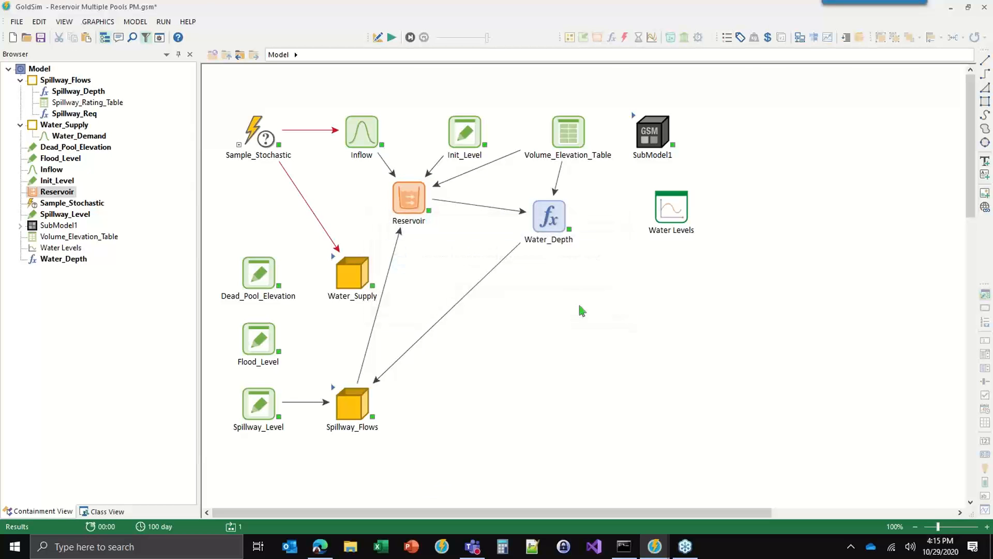
pyautogui.doubleClick(652, 246)
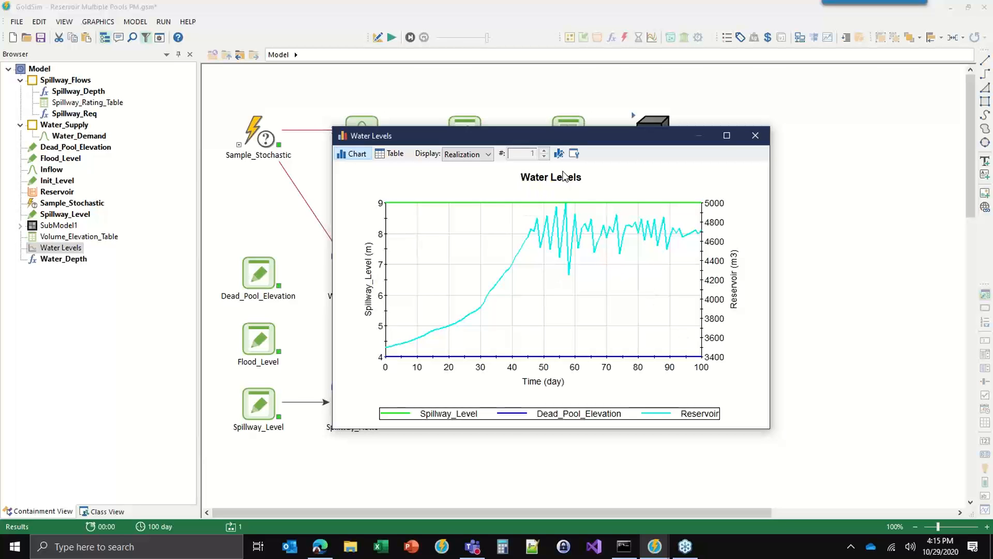
# Step: Relink the Water_Depth result in the Water Levels properties to the output of the top-level Water_Depth element
pyautogui.click(573, 153)
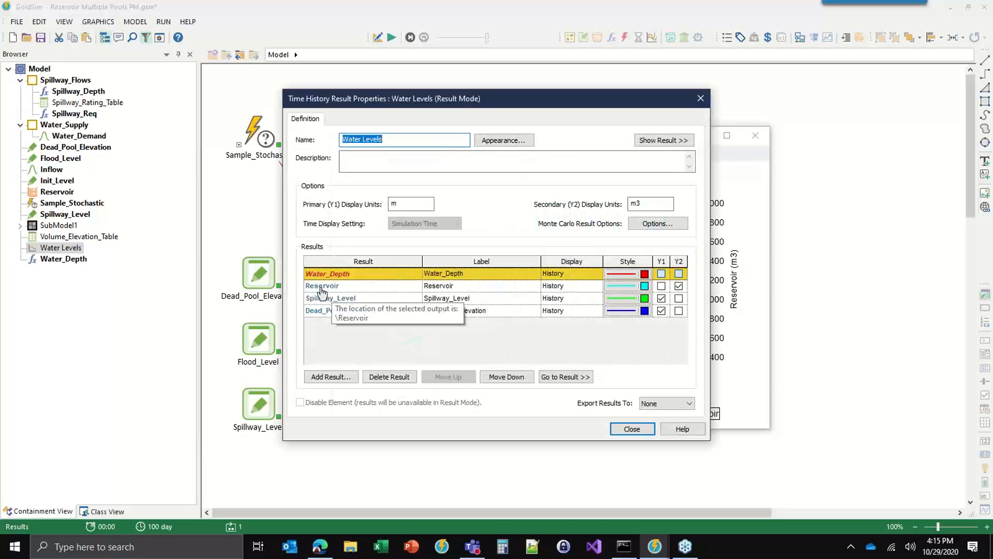
pyautogui.click(331, 273)
pyautogui.click(331, 272)
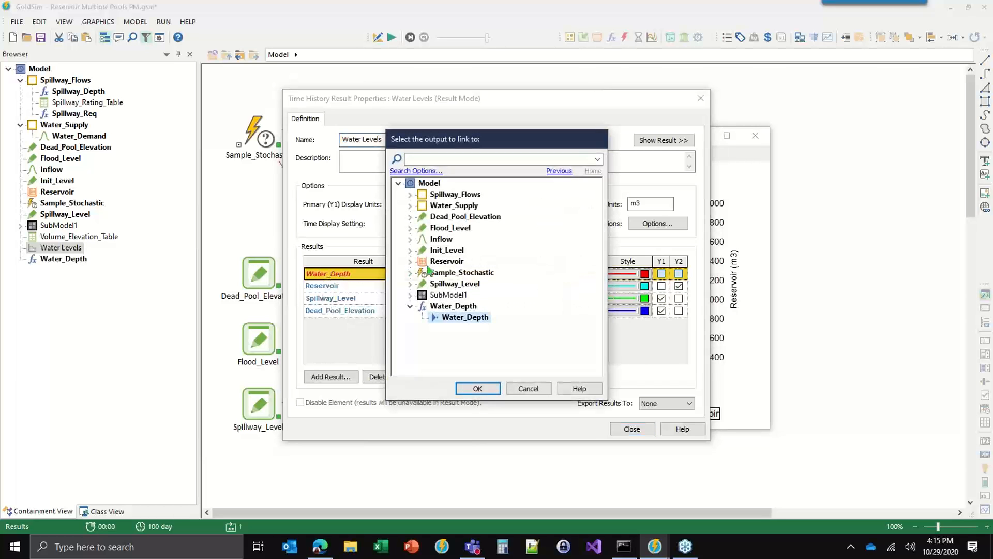
pyautogui.doubleClick(444, 311)
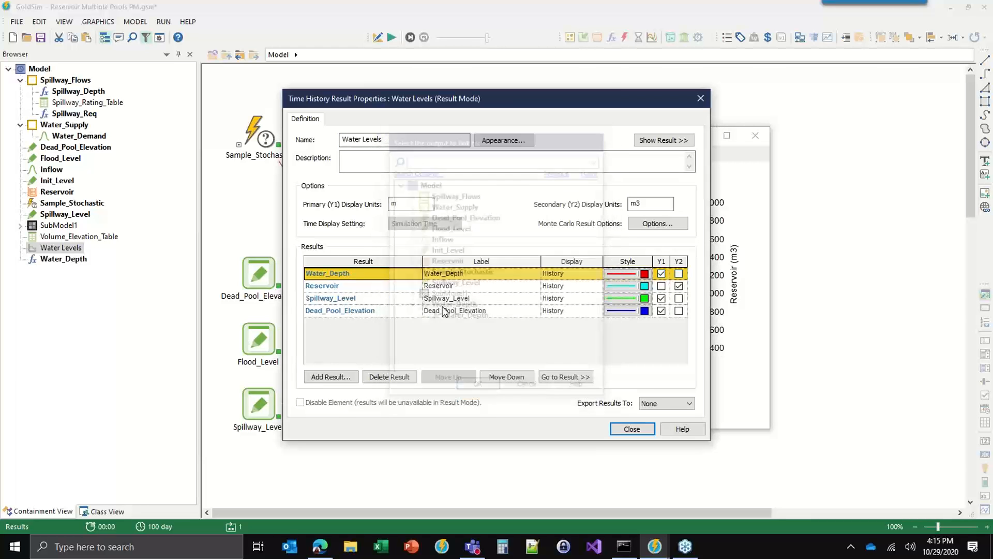
# Step: Delete the Reservoir result from the Water Levels time history and close its properties
pyautogui.click(331, 287)
pyautogui.click(382, 380)
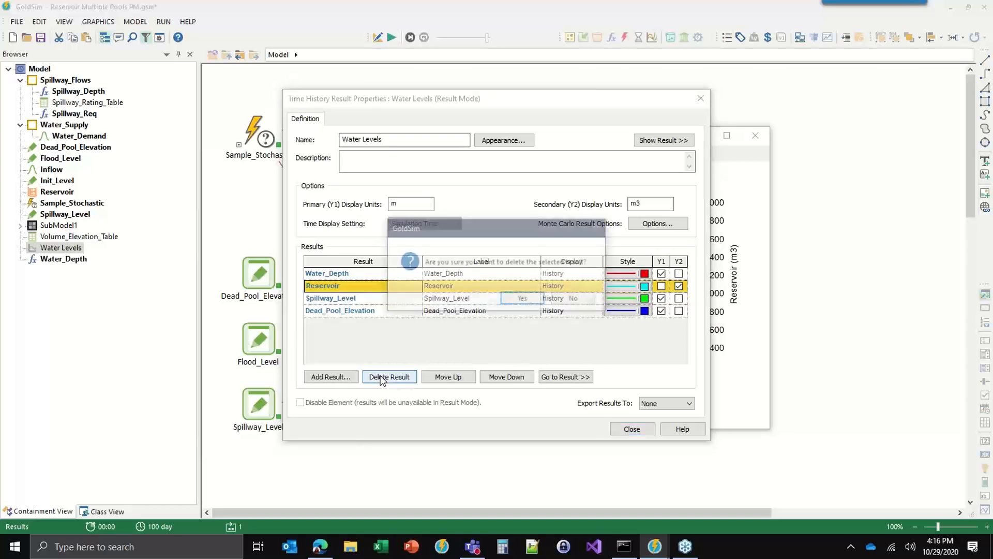
pyautogui.click(523, 301)
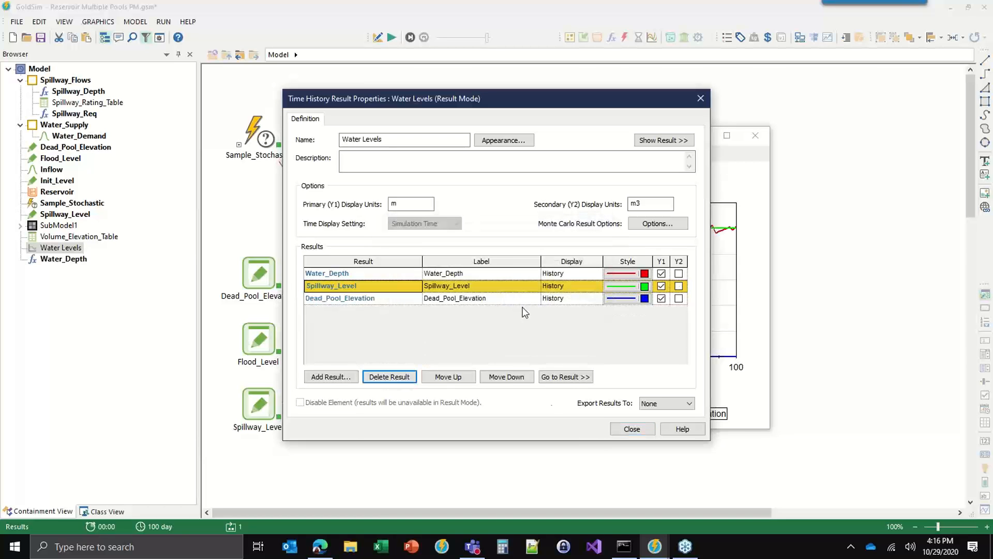
pyautogui.click(627, 430)
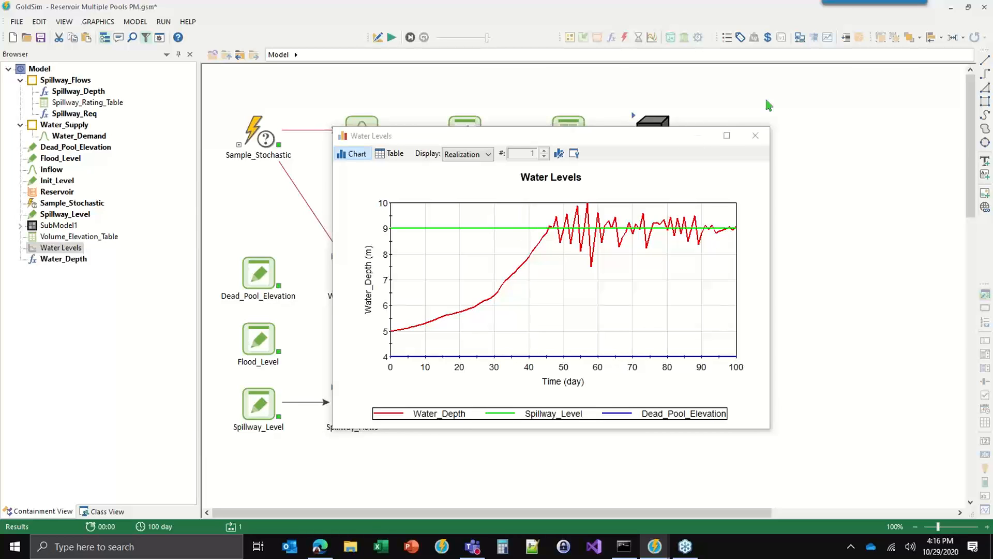
# Step: Close the Water Levels chart and return the model to edit mode
pyautogui.click(756, 136)
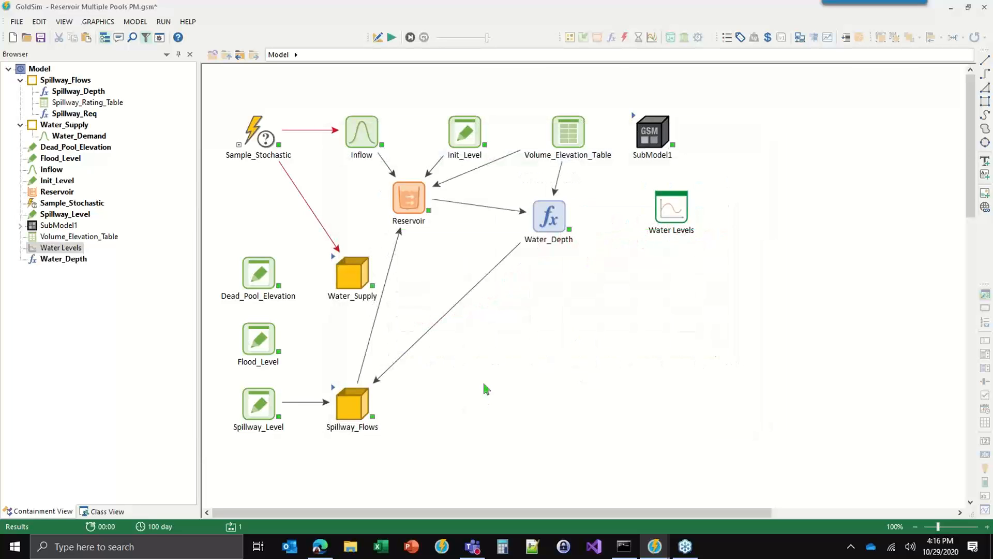
pyautogui.press('F4')
pyautogui.press('Return')
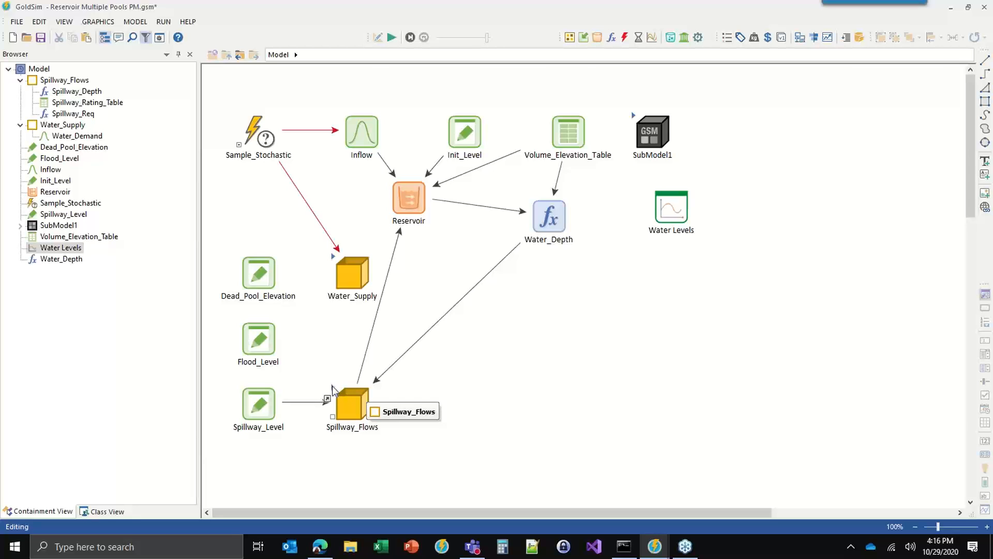
# Step: Add an Expression element named Spillway_Volume with display units of m3 beside Spillway_Rating_Table in the Spillway_Flows container
pyautogui.doubleClick(332, 389)
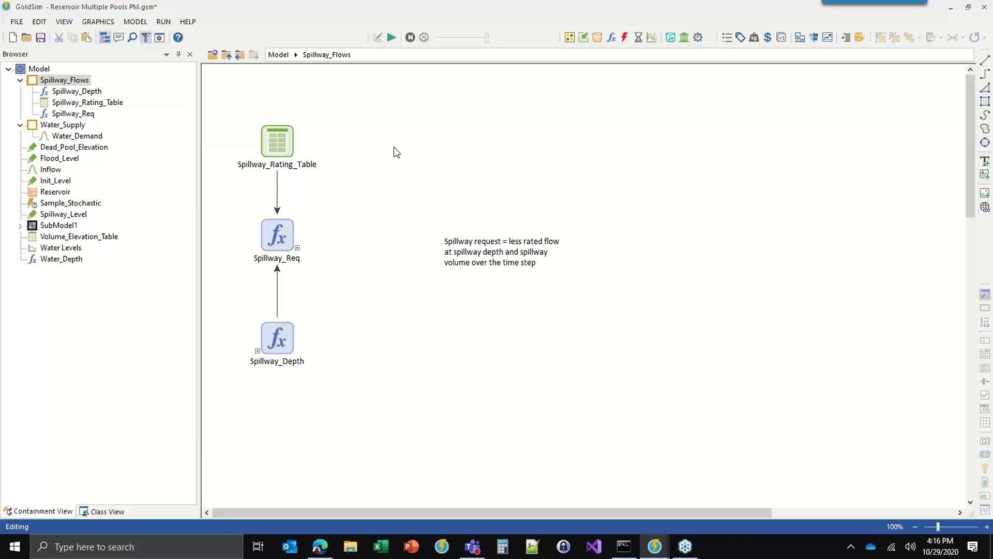
pyautogui.click(611, 37)
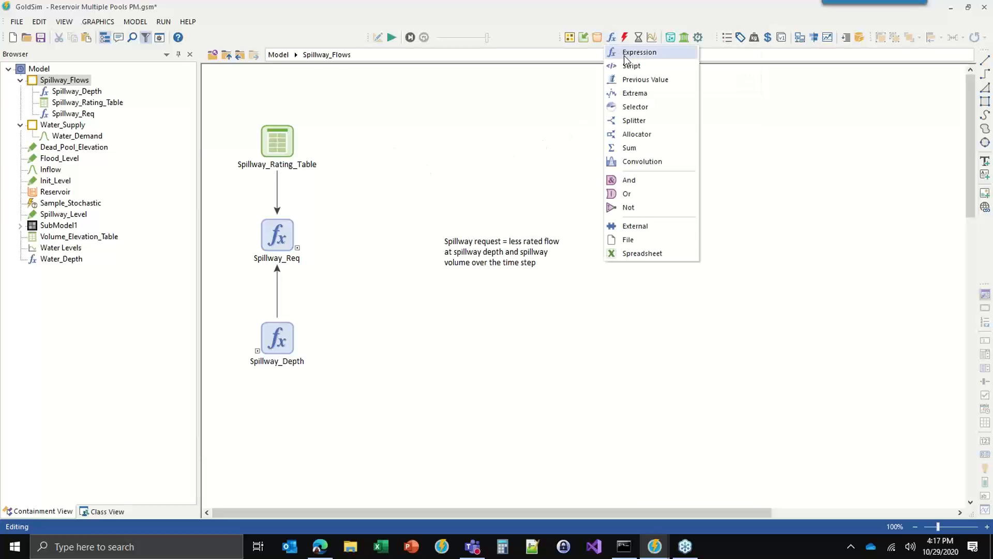
pyautogui.click(626, 54)
pyautogui.click(411, 146)
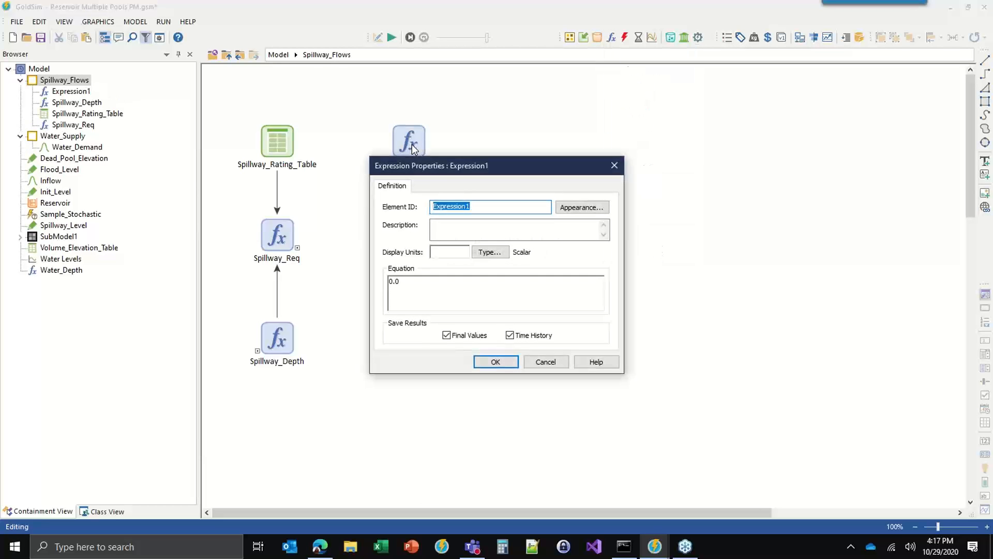
pyautogui.moveTo(449, 167); pyautogui.dragTo(446, 204)
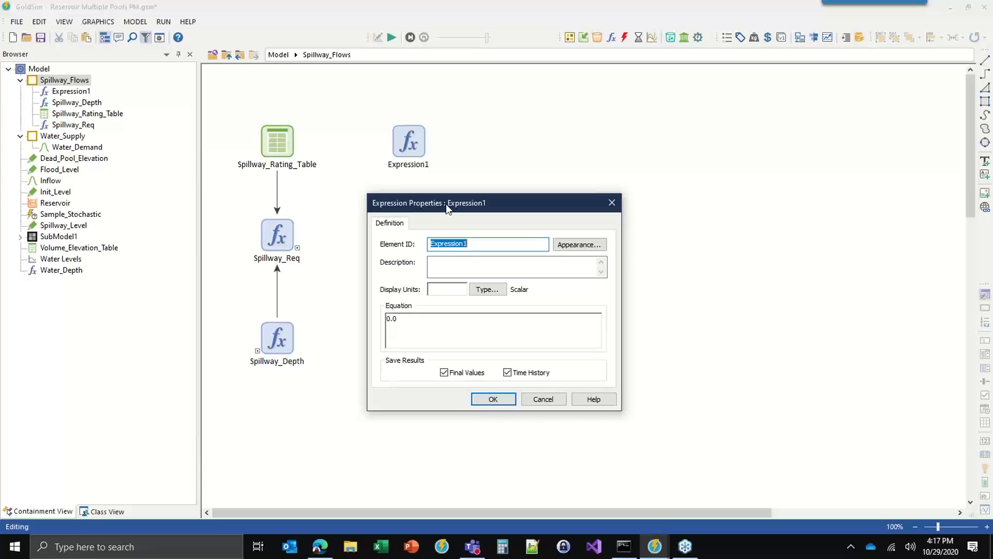
pyautogui.write('Spillway_Volume')
pyautogui.click(443, 288)
pyautogui.write('m')
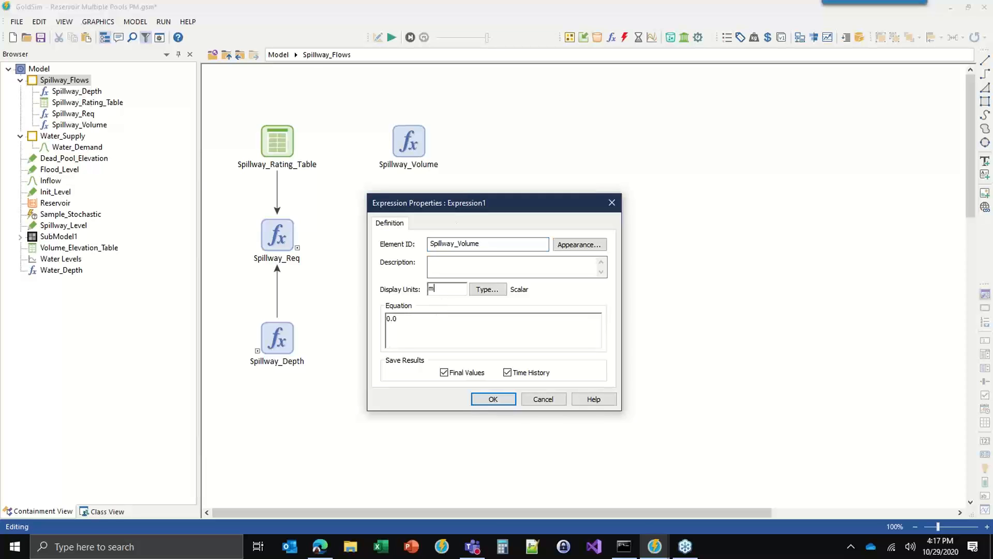
pyautogui.write('3')
# Step: Replace the Spillway_Volume equation with an inverse lookup of the spillway elevation: Volume_Elevation_Table(Spillway_Level, tbl_inverse)
pyautogui.click(420, 324)
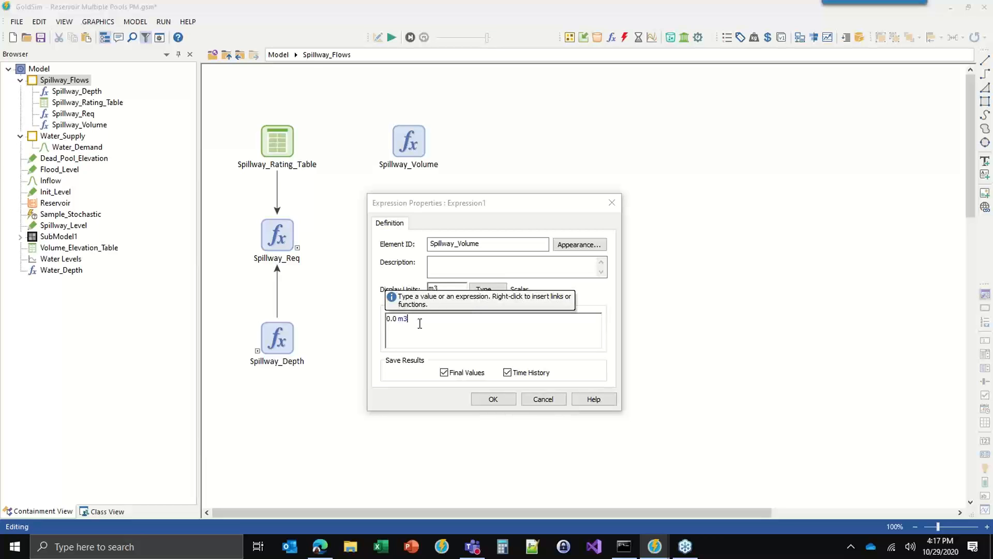
pyautogui.press('BackSpace')
pyautogui.press('BackSpace')
pyautogui.press('BackSpace')
pyautogui.press('BackSpace')
pyautogui.press('BackSpace')
pyautogui.press('BackSpace')
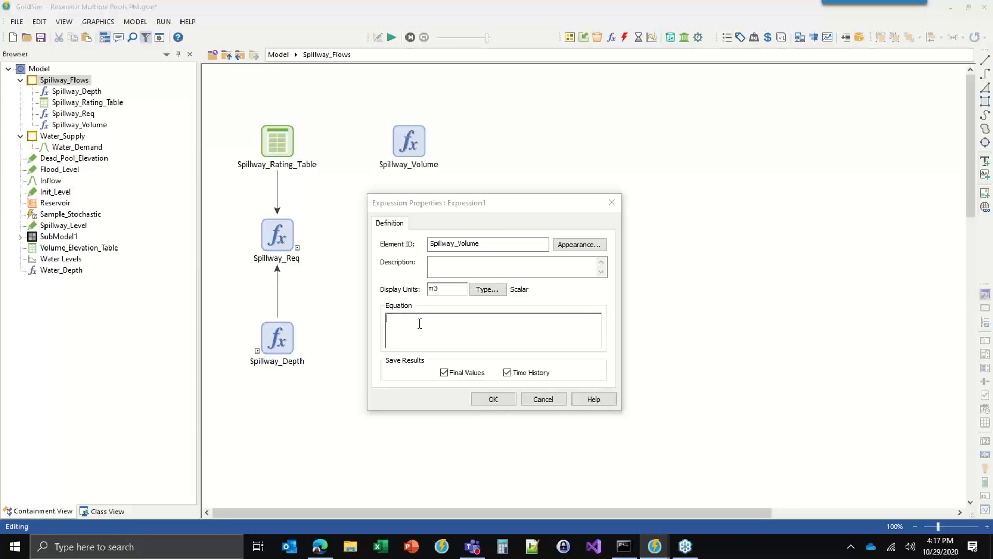
pyautogui.write('Vol')
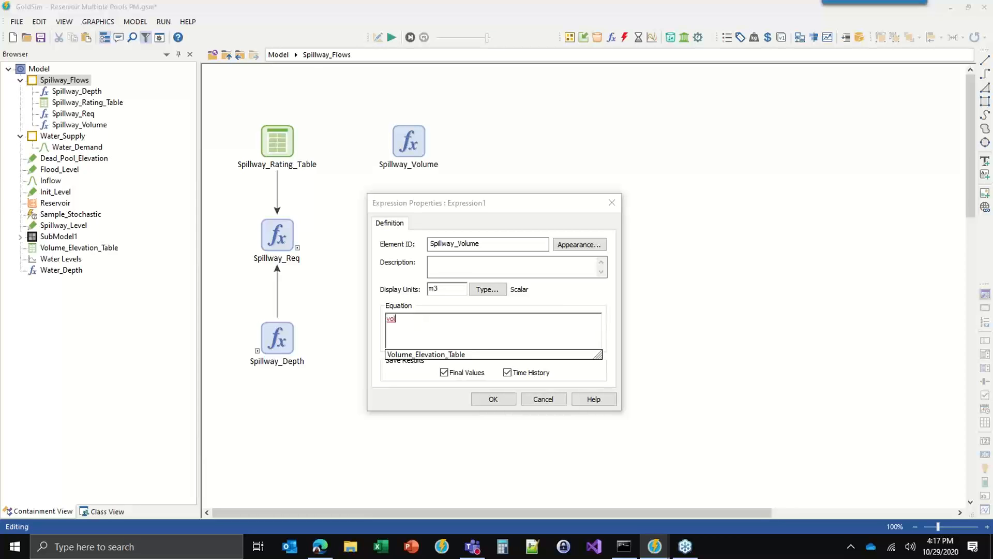
pyautogui.press('Return')
pyautogui.write('(')
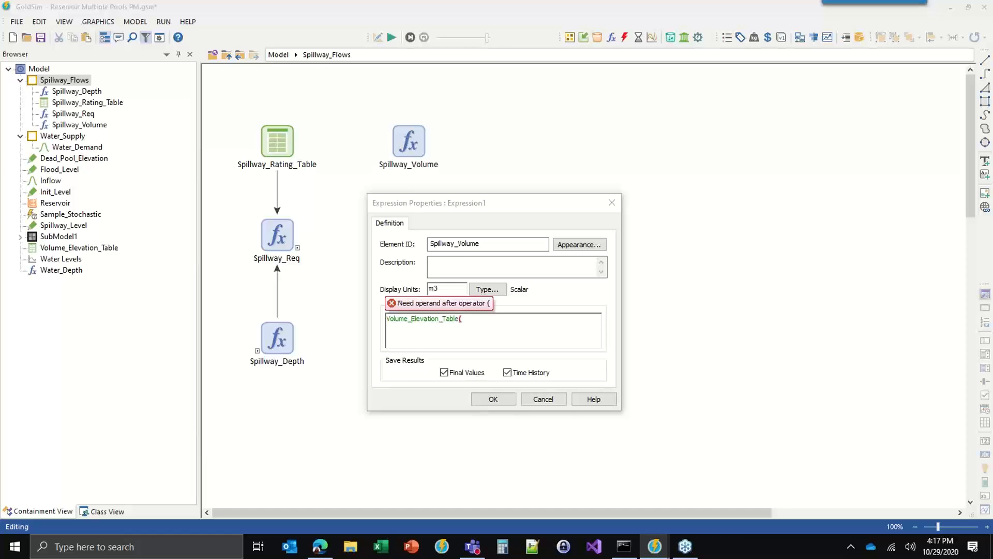
pyautogui.write('spil')
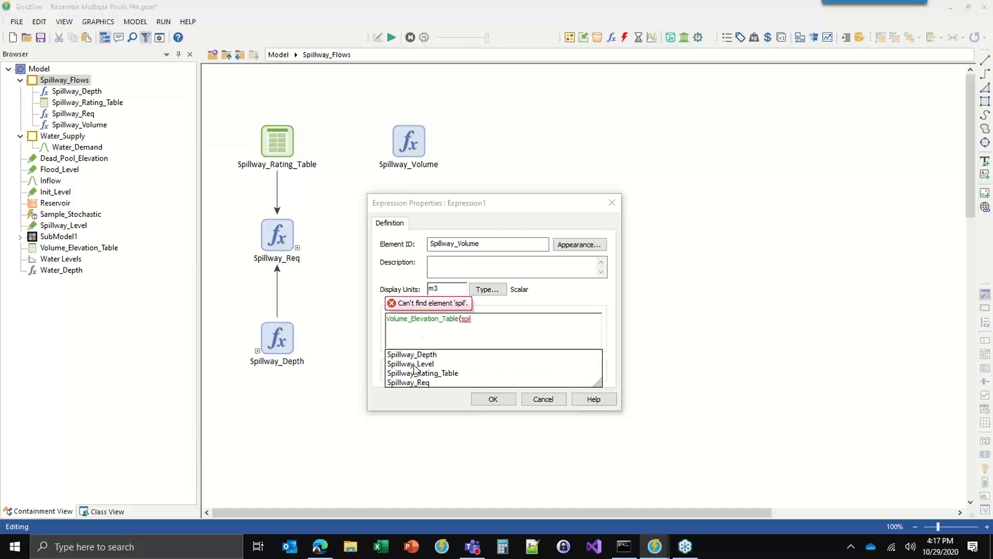
pyautogui.click(414, 365)
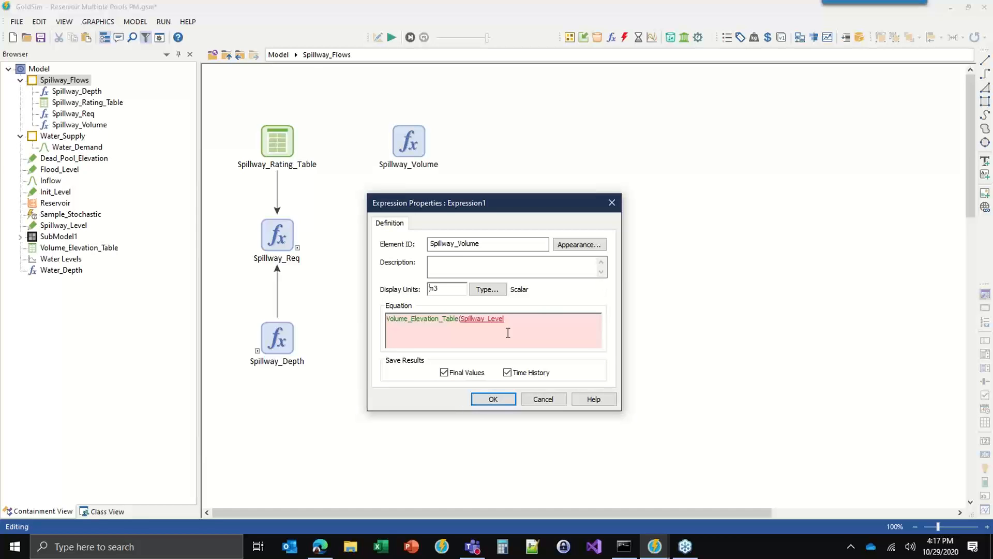
pyautogui.write(', ')
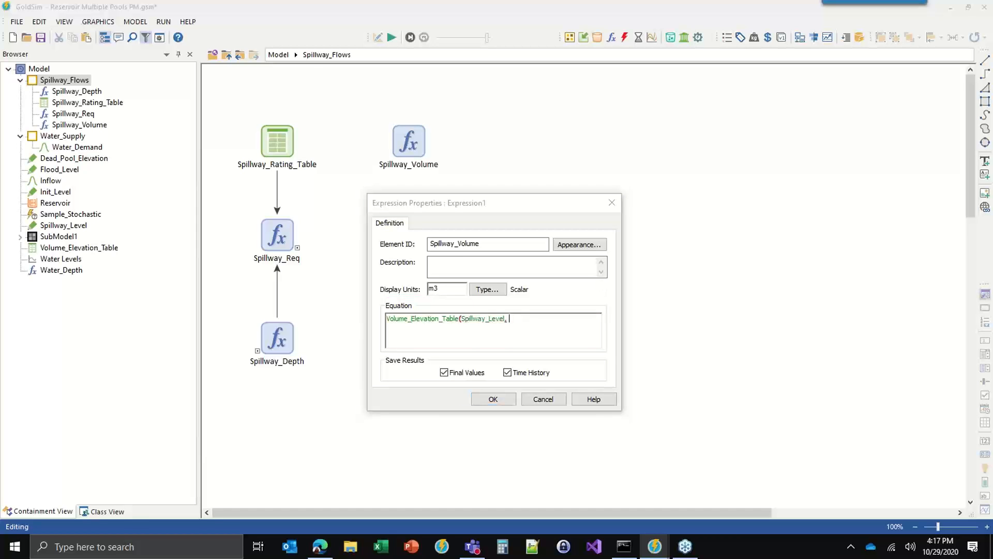
pyautogui.write('tbl_inverse)')
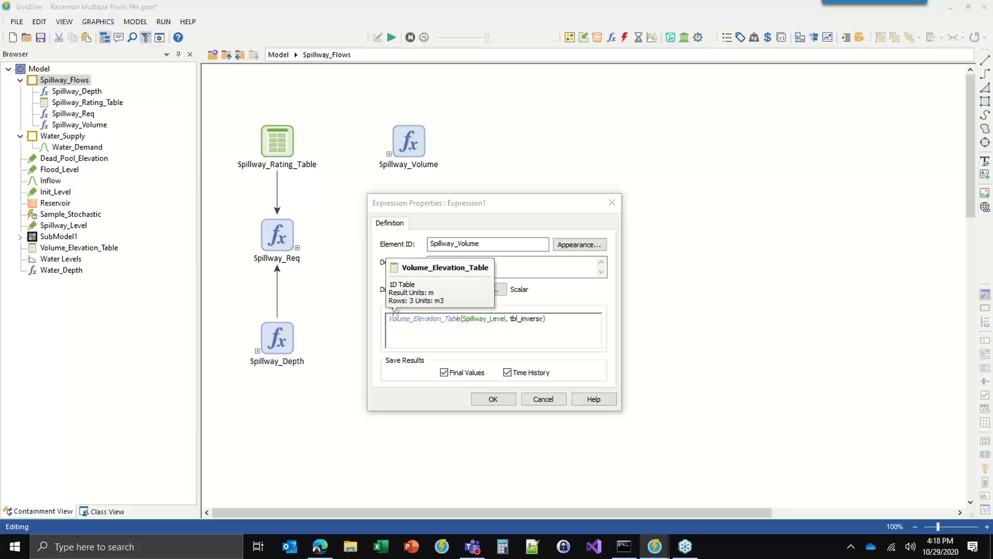
# Step: Make the Spillway_Volume equation subtract the table lookup from the Reservoir volume
pyautogui.click(388, 317)
pyautogui.write('Reservoir ')
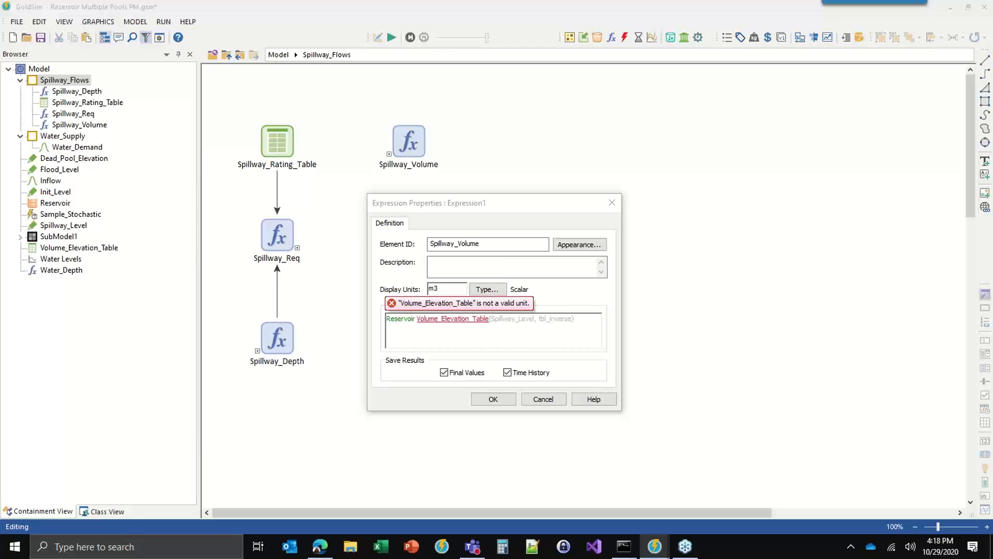
pyautogui.write('-')
pyautogui.click(590, 323)
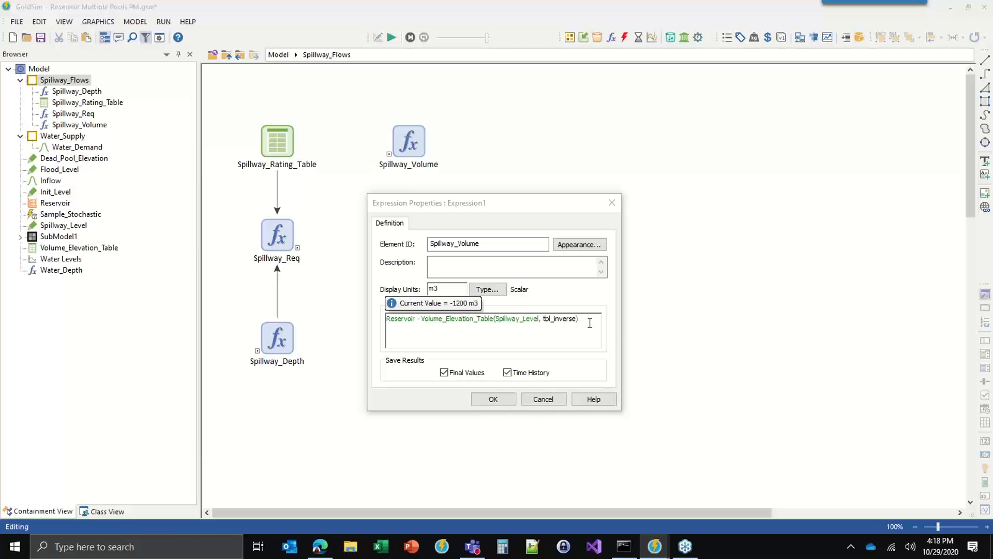
# Step: Wrap the Spillway_Volume equation in a max function with a lower limit of 0 m3 and accept the properties
pyautogui.click(390, 319)
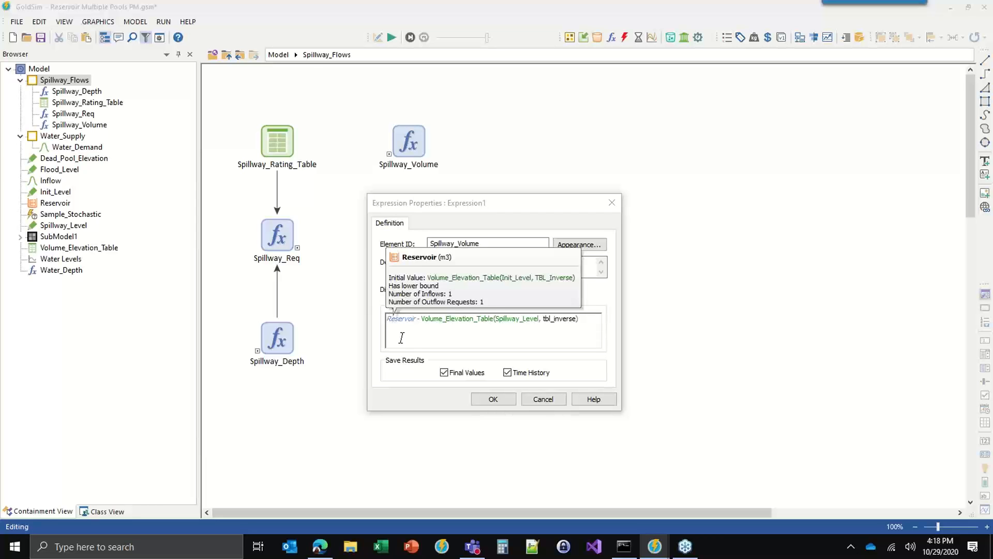
pyautogui.write('max(')
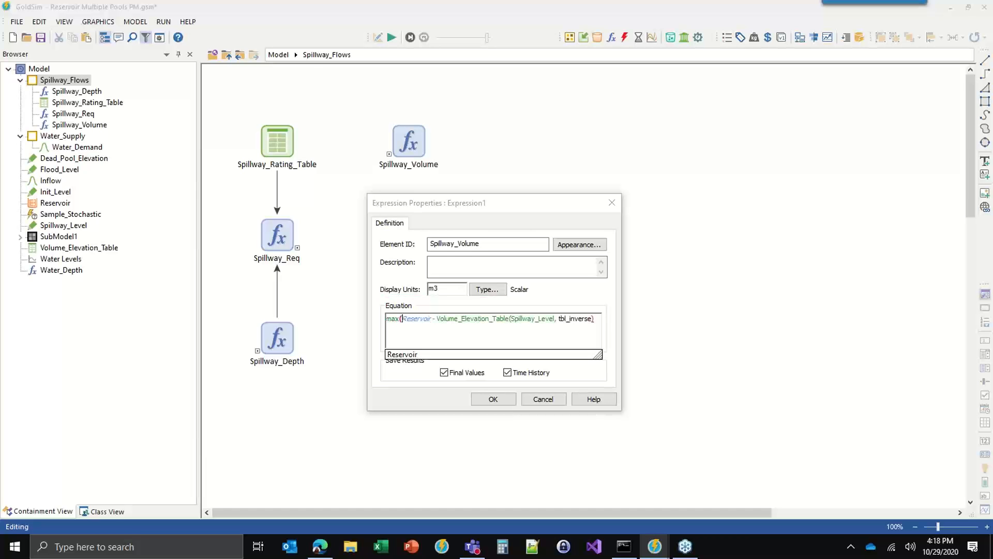
pyautogui.click(598, 318)
pyautogui.write(', 0 ')
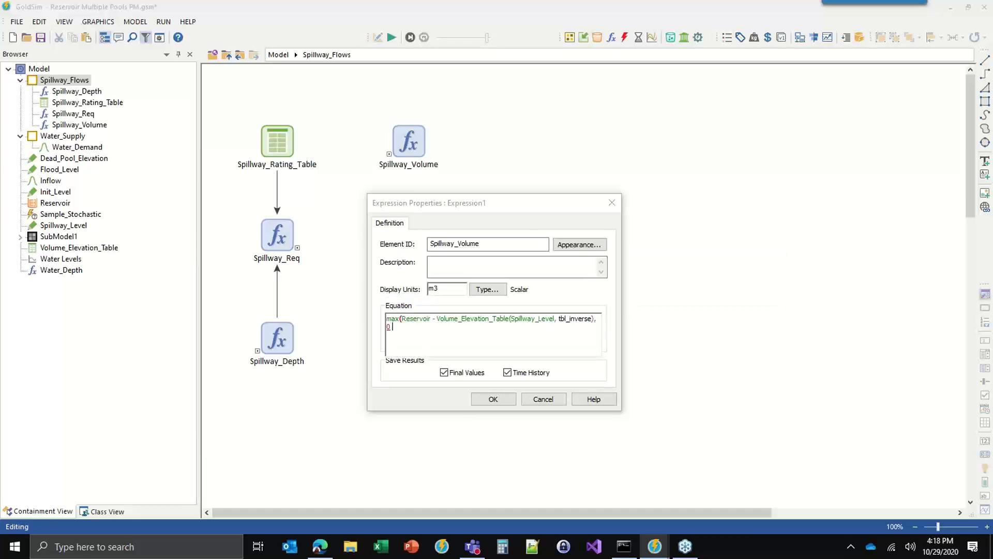
pyautogui.write('m3)')
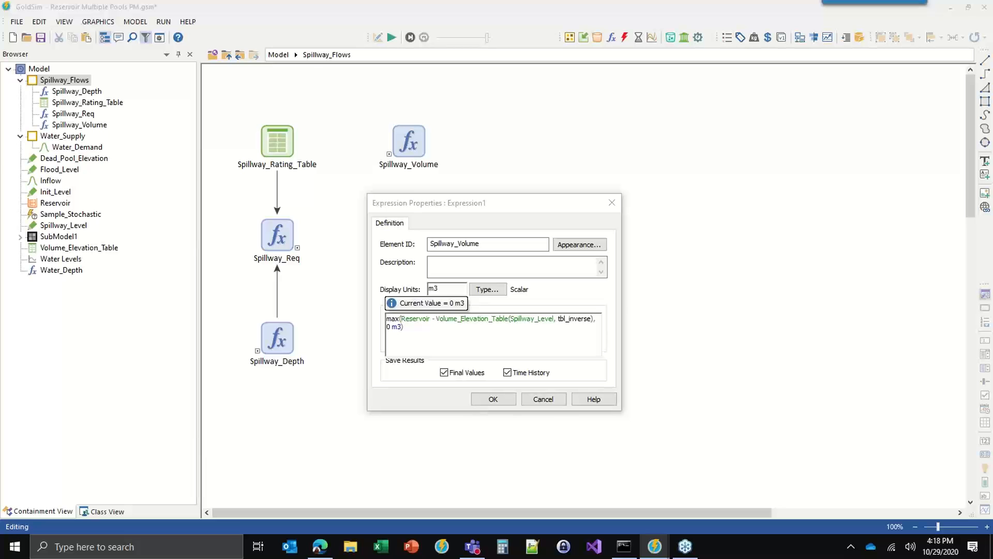
pyautogui.click(492, 399)
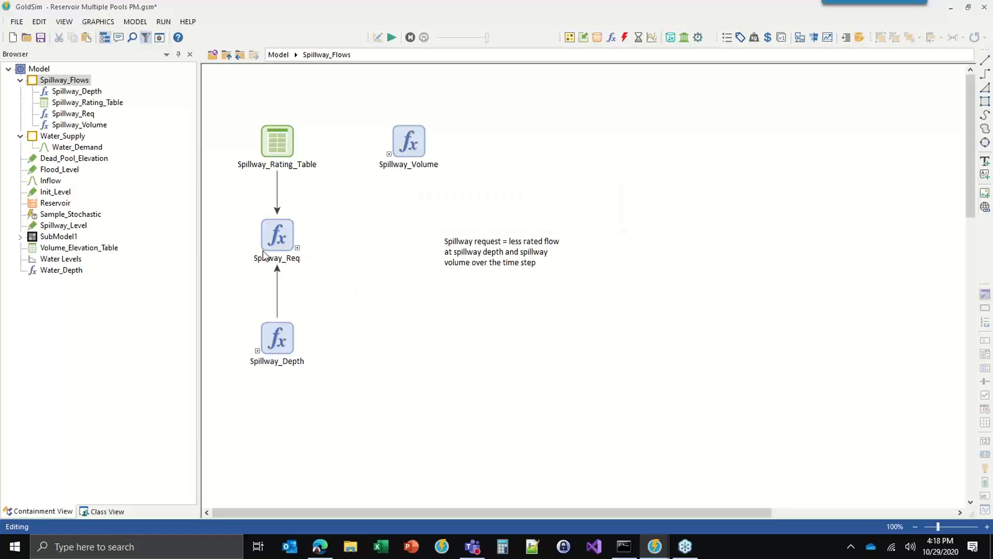
# Step: Add an Expression element named DT with display units of d beside Spillway_Volume
pyautogui.moveTo(290, 259)
pyautogui.click(612, 41)
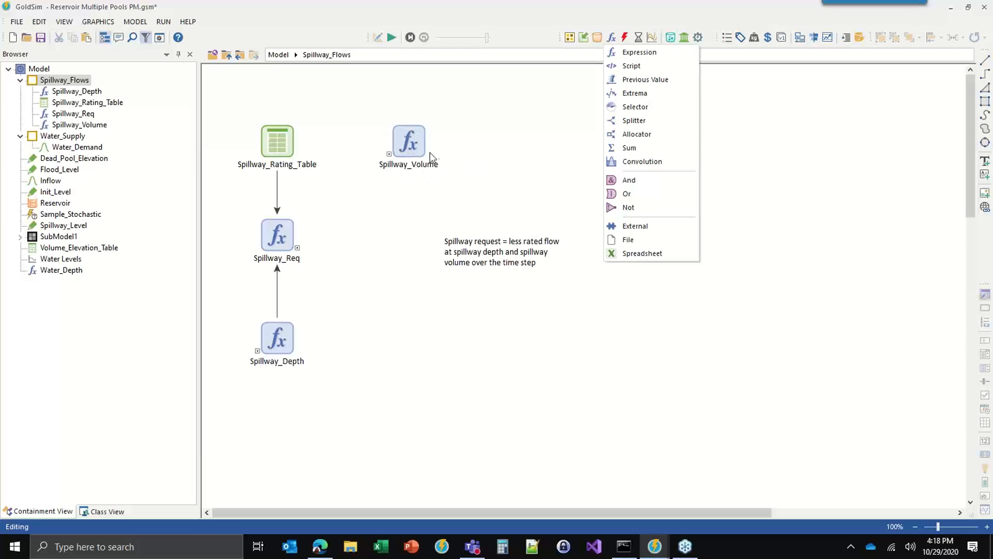
pyautogui.click(632, 54)
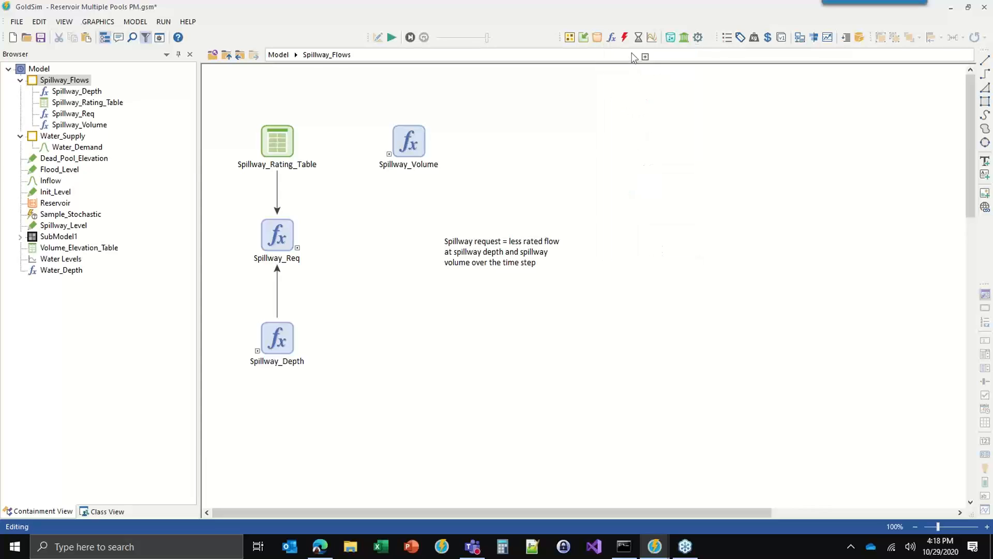
pyautogui.click(495, 150)
pyautogui.write('DT')
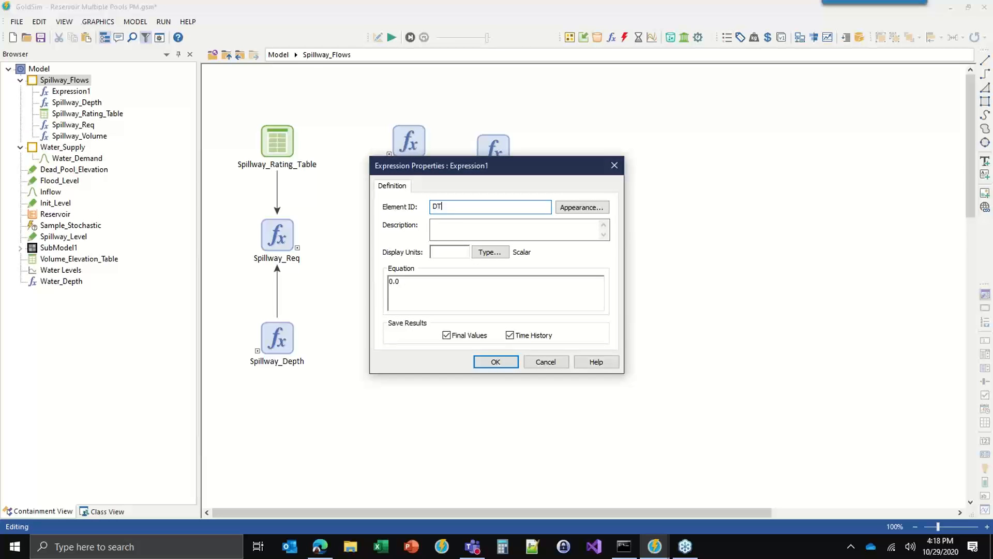
pyautogui.press('Tab')
pyautogui.press('Tab')
pyautogui.write('m3/')
pyautogui.press('BackSpace')
pyautogui.press('BackSpace')
pyautogui.press('BackSpace')
pyautogui.write('d')
# Step: Set the DT equation to 1 d, accept it, and align the DT element level with Spillway_Volume
pyautogui.click(436, 289)
pyautogui.press('BackSpace')
pyautogui.press('BackSpace')
pyautogui.press('BackSpace')
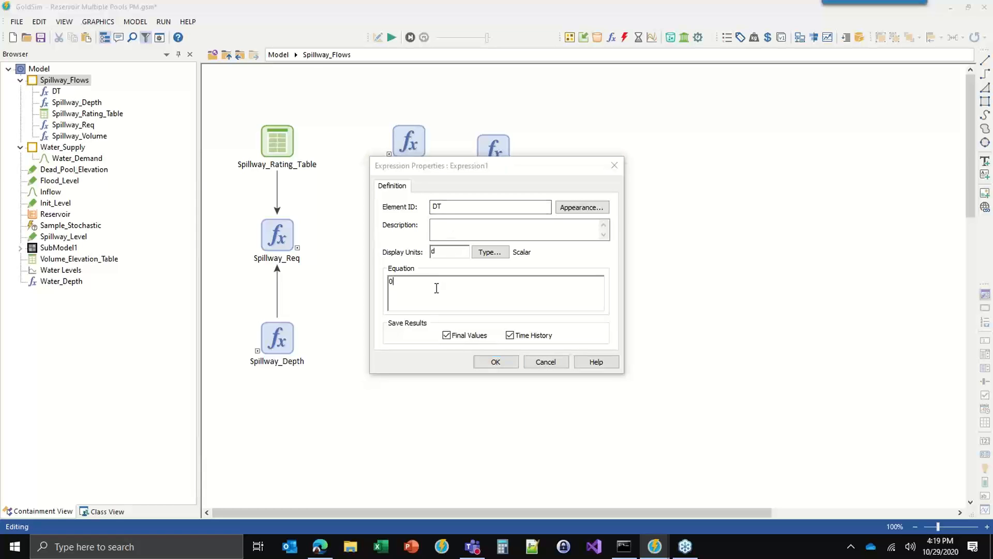
pyautogui.write('1 d')
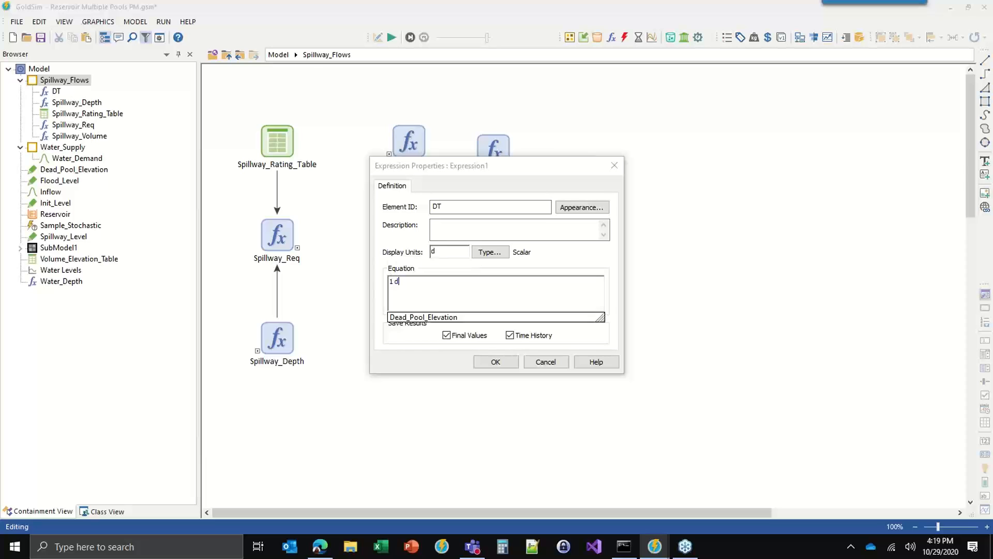
pyautogui.click(495, 362)
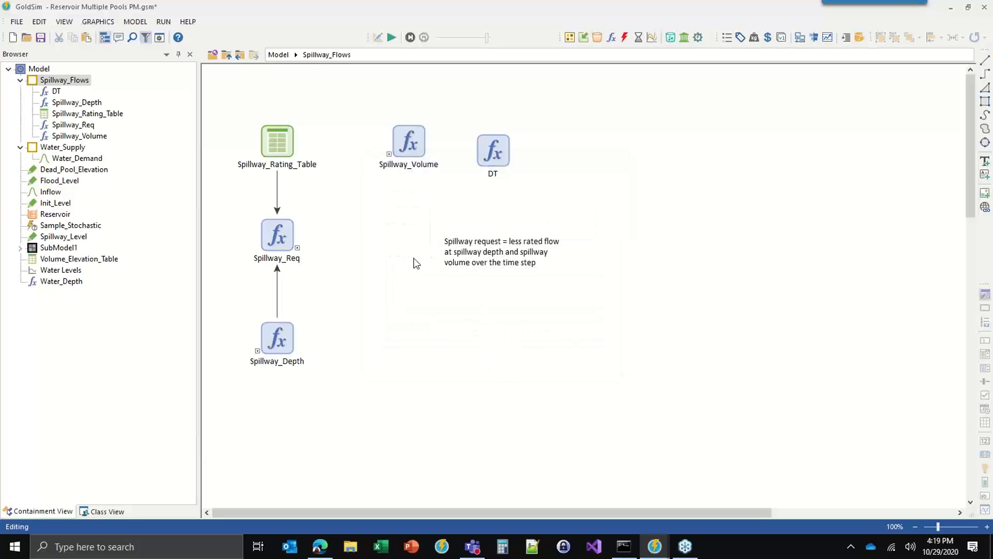
pyautogui.click(496, 147)
pyautogui.moveTo(496, 146); pyautogui.dragTo(496, 137)
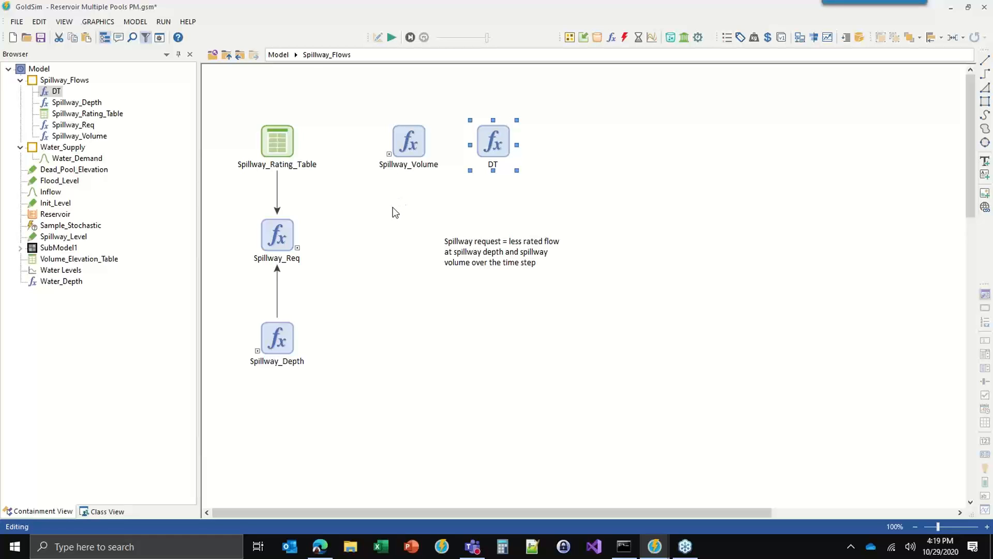
# Step: Change the Spillway_Req equation to min(Spillway_Rating_Table(Spillway_Depth), Spillway_Volume / dt)
pyautogui.doubleClick(270, 232)
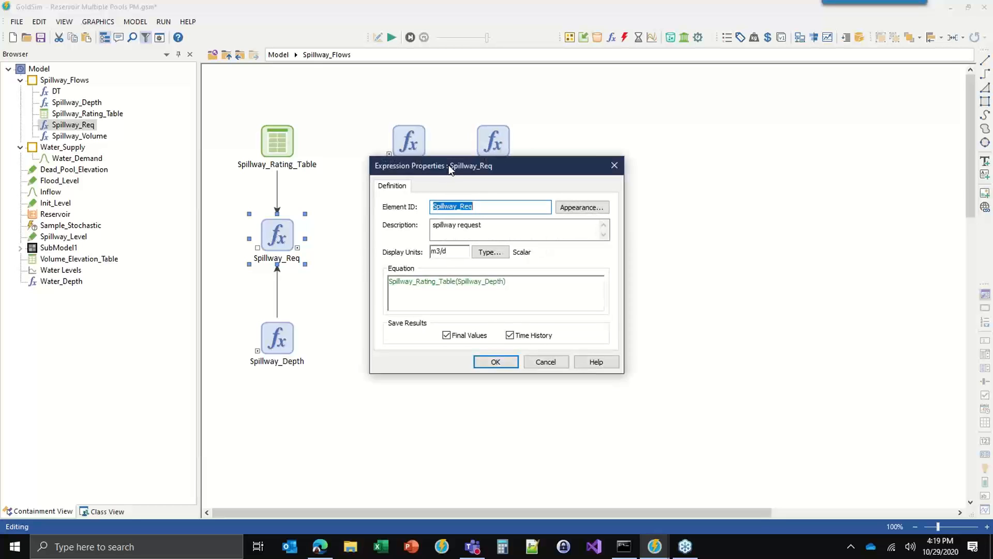
pyautogui.moveTo(450, 169); pyautogui.dragTo(463, 193)
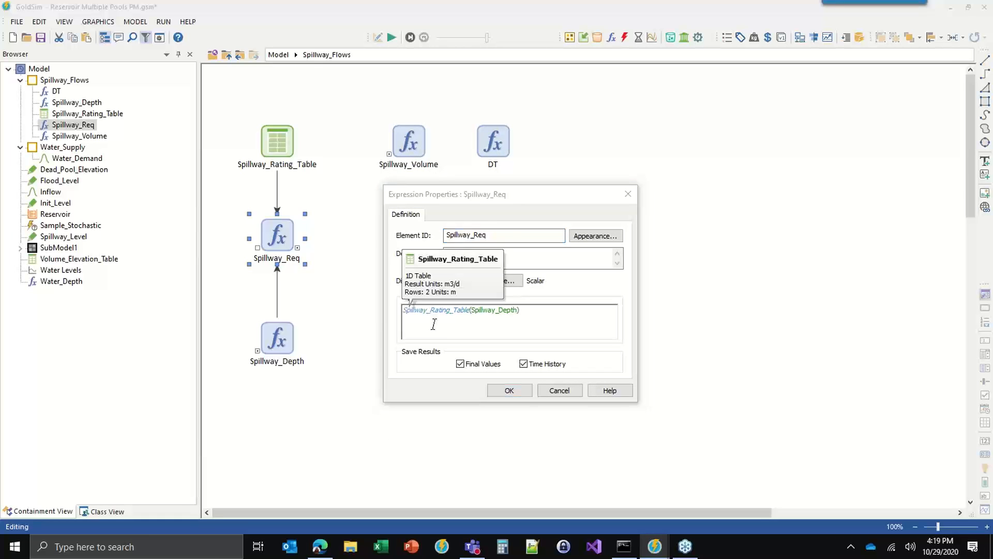
pyautogui.write('min')
pyautogui.write('(')
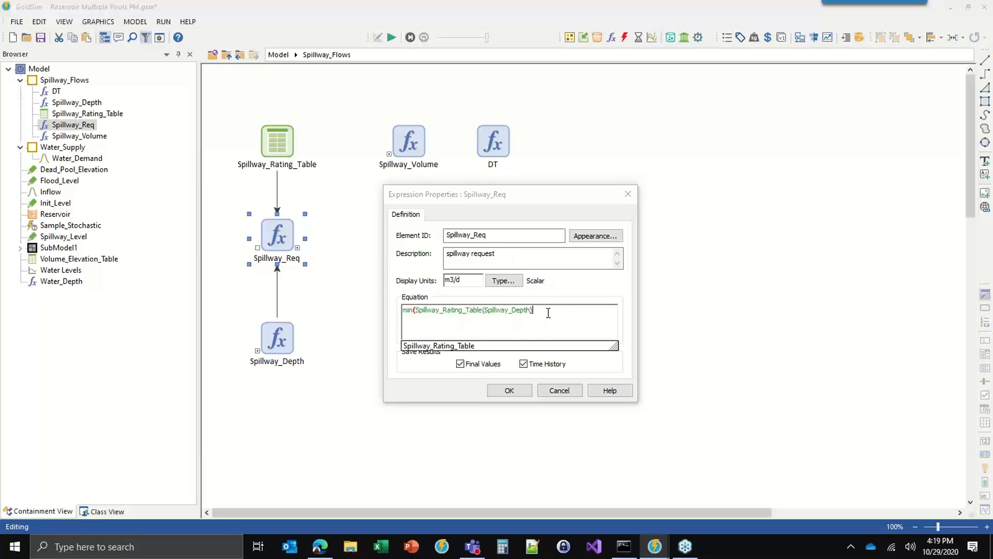
pyautogui.write(', spi')
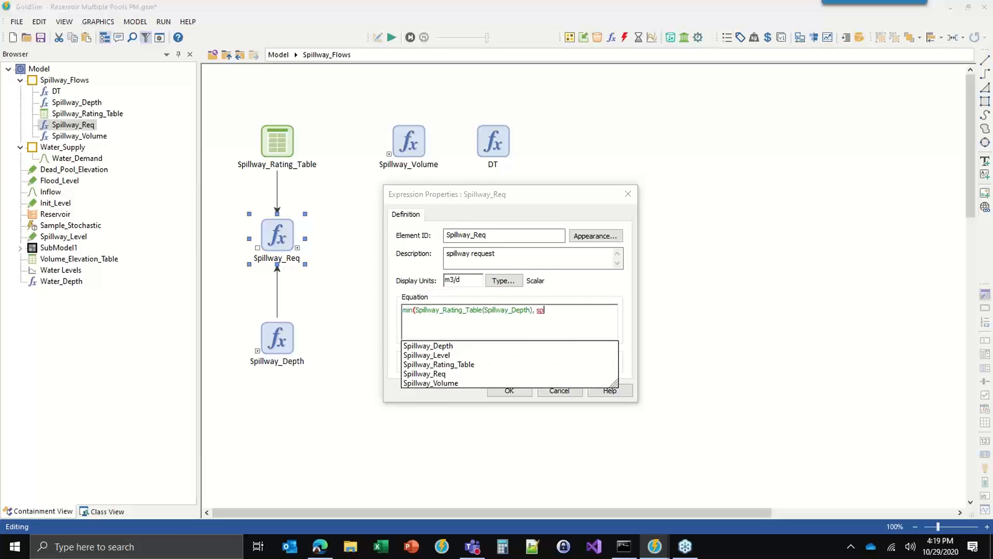
pyautogui.doubleClick(432, 383)
pyautogui.write('/ dt)')
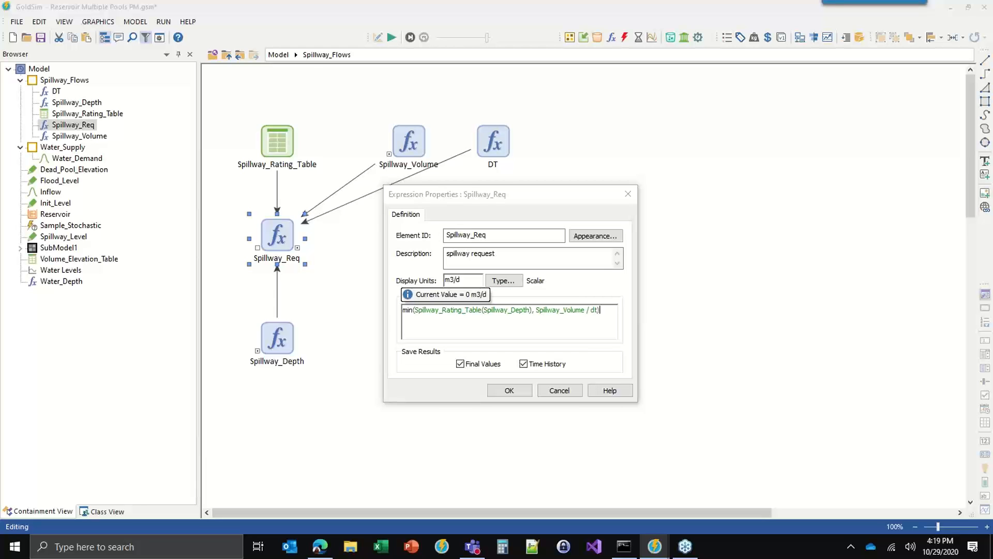
pyautogui.click(509, 392)
# Step: Run the simulation and view the time history chart of Spillway_Req
pyautogui.press('F5')
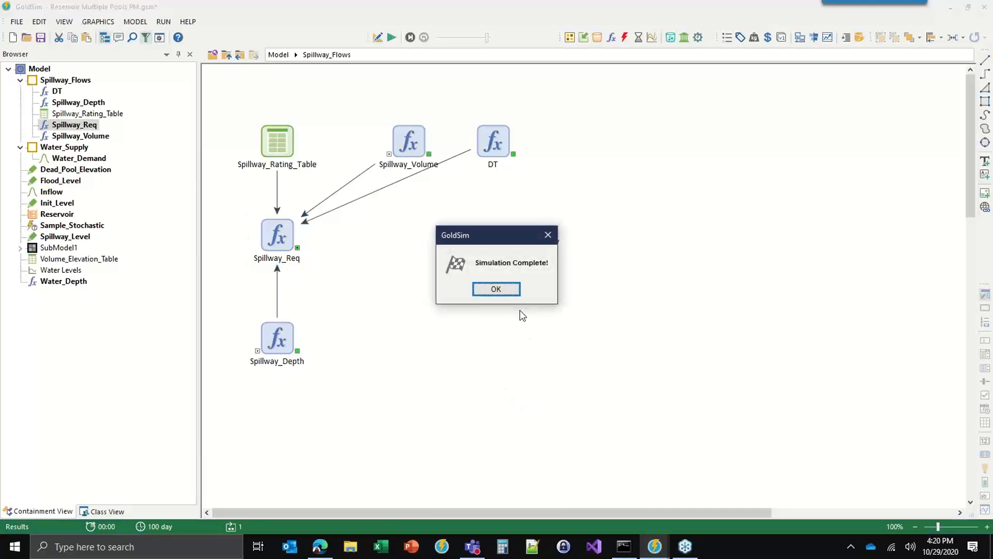
pyautogui.click(505, 289)
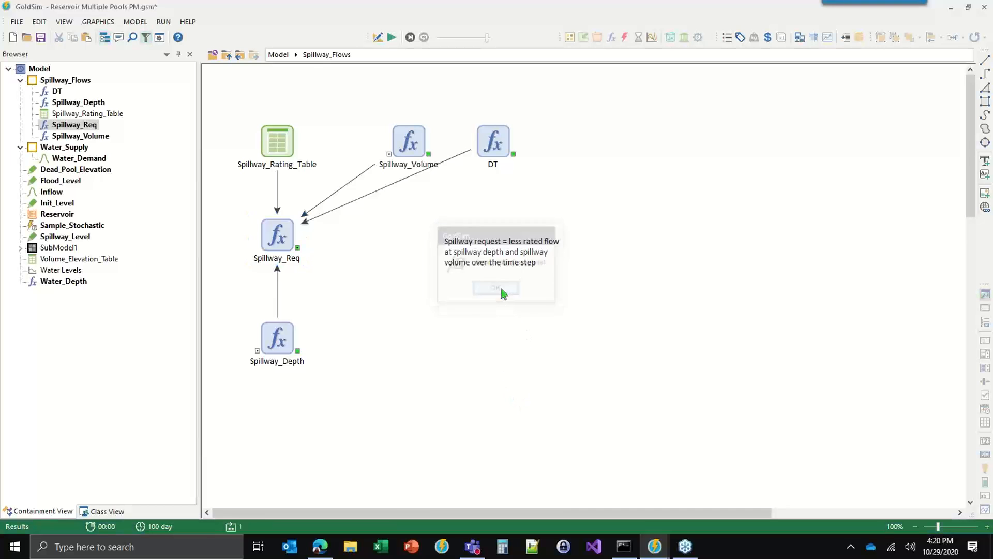
pyautogui.rightClick(270, 226)
pyautogui.click(294, 232)
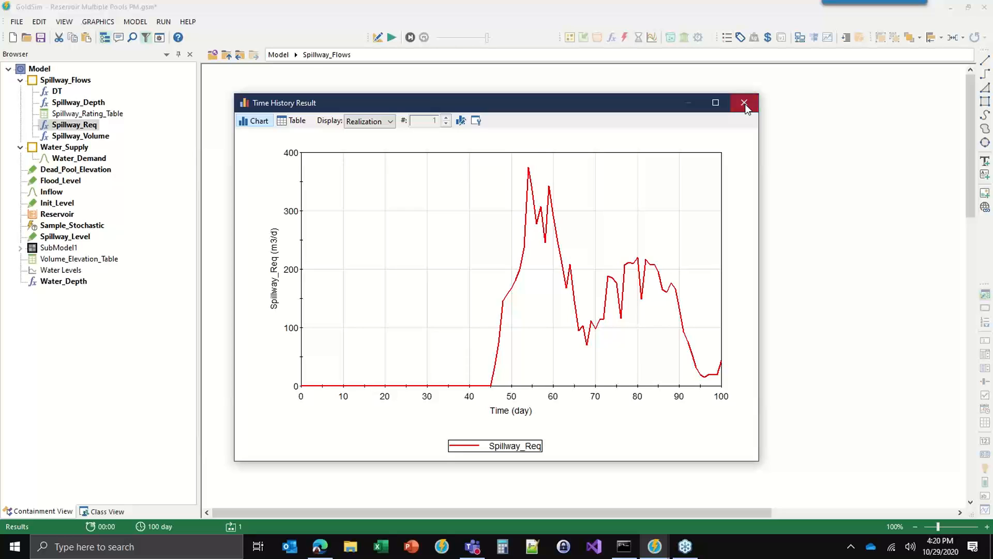
pyautogui.click(742, 103)
# Step: Review the Water Levels chart at the top level of the model and return the model to edit mode
pyautogui.click(226, 54)
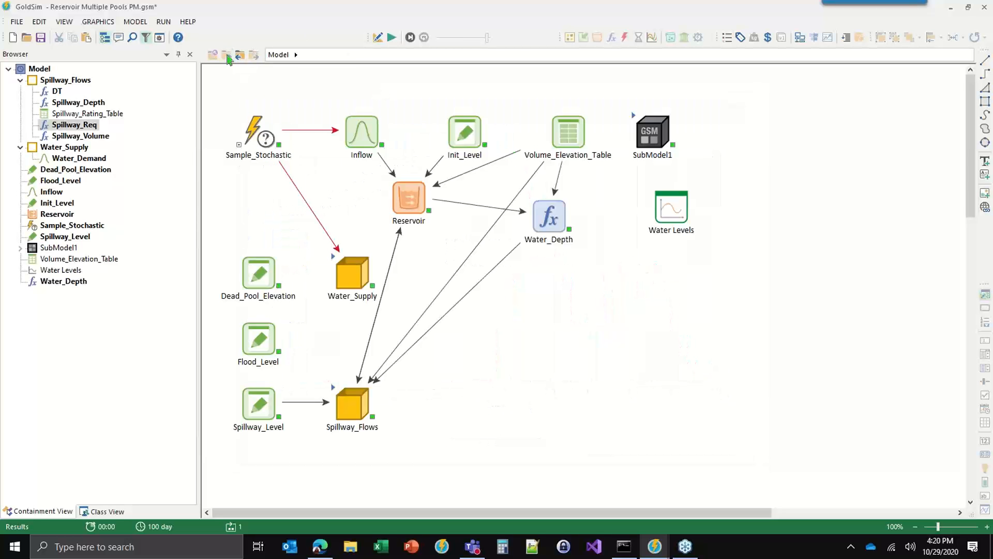
pyautogui.doubleClick(664, 210)
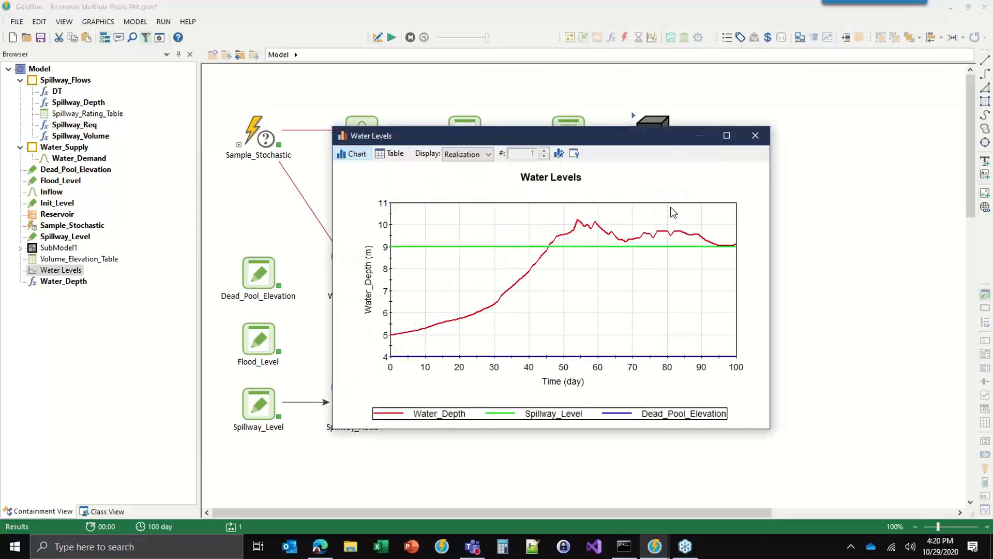
pyautogui.click(756, 135)
pyautogui.click(520, 408)
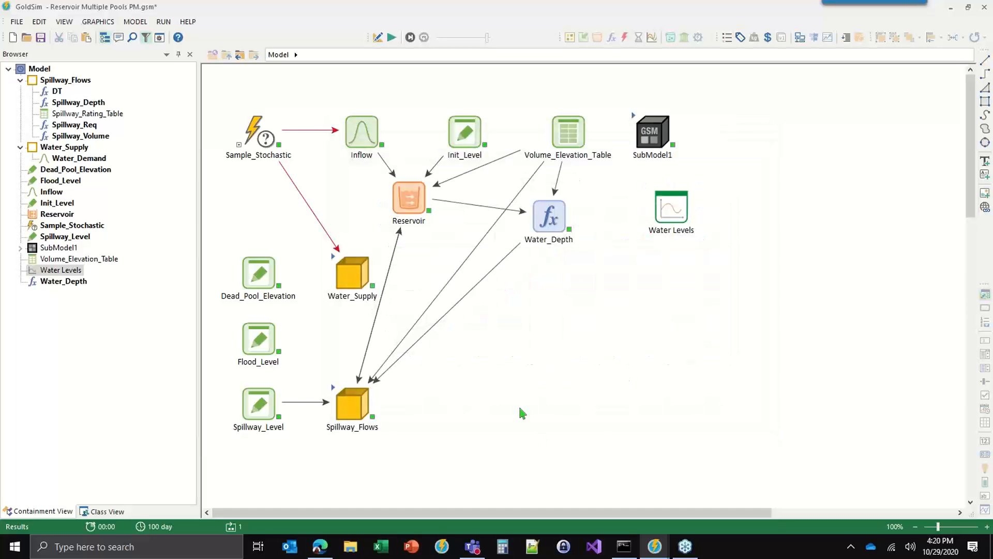
pyautogui.press('F4')
pyautogui.press('Return')
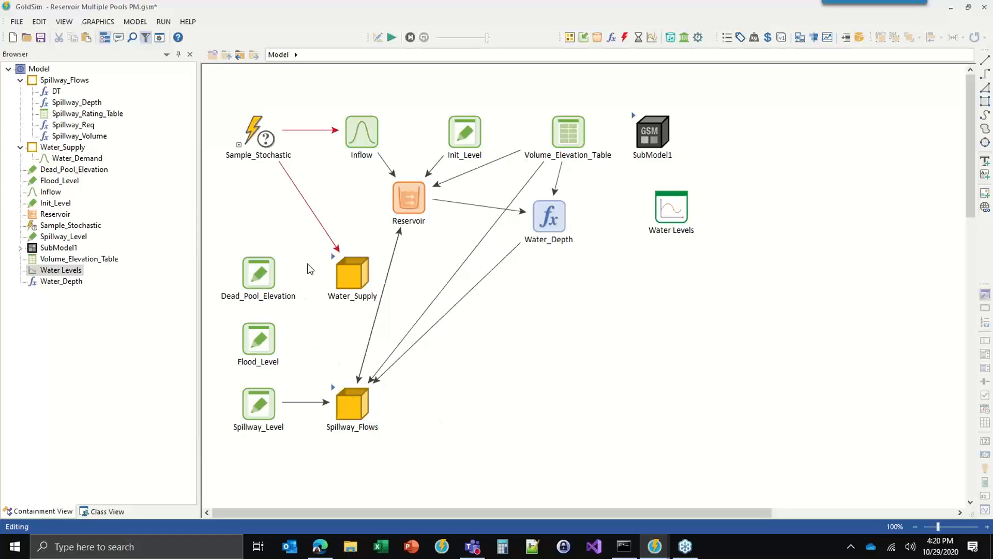
pyautogui.click(261, 277)
pyautogui.click(341, 275)
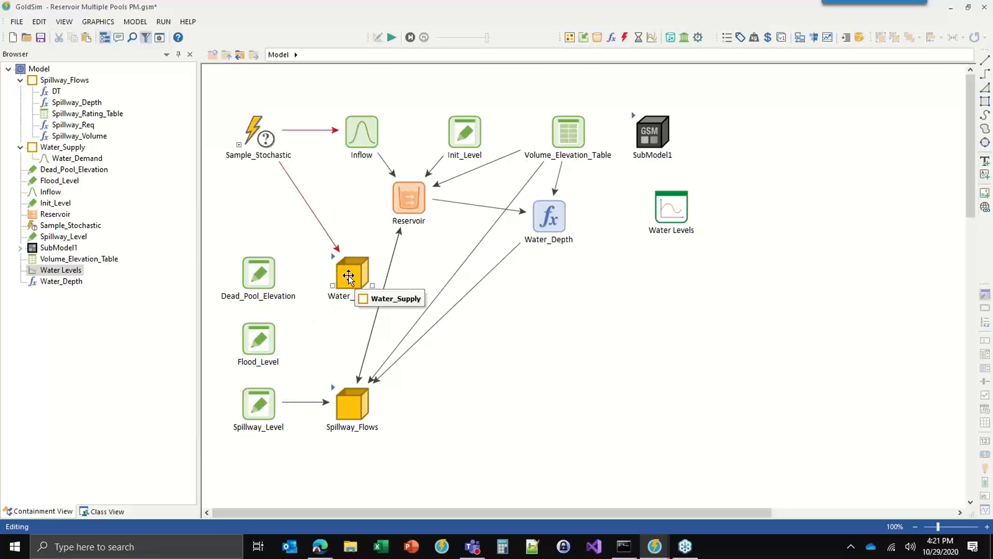
# Step: Add a Status element named Dishcarge_ON inside the Water_Supply container, below and left of Water_Demand
pyautogui.click(384, 255)
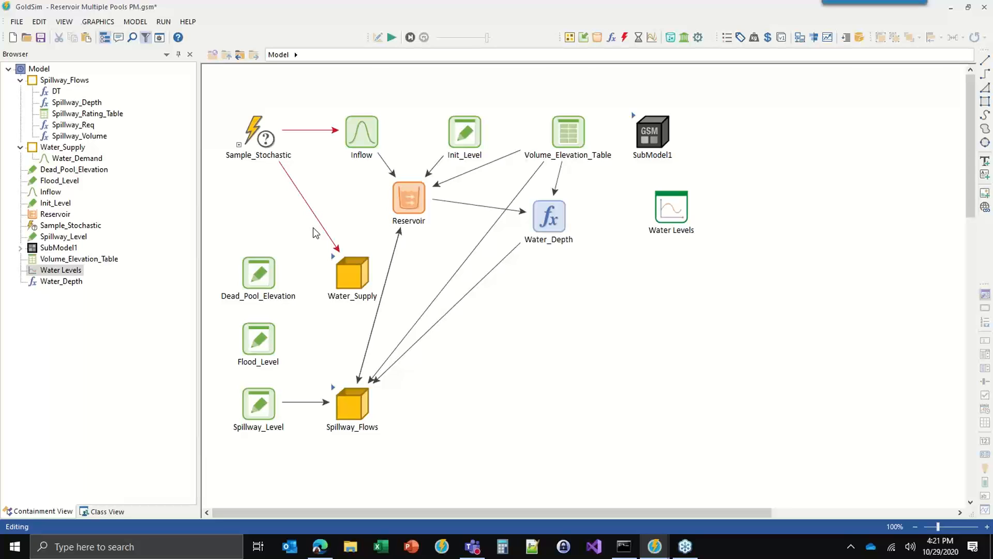
pyautogui.click(348, 275)
pyautogui.moveTo(246, 311)
pyautogui.doubleClick(335, 262)
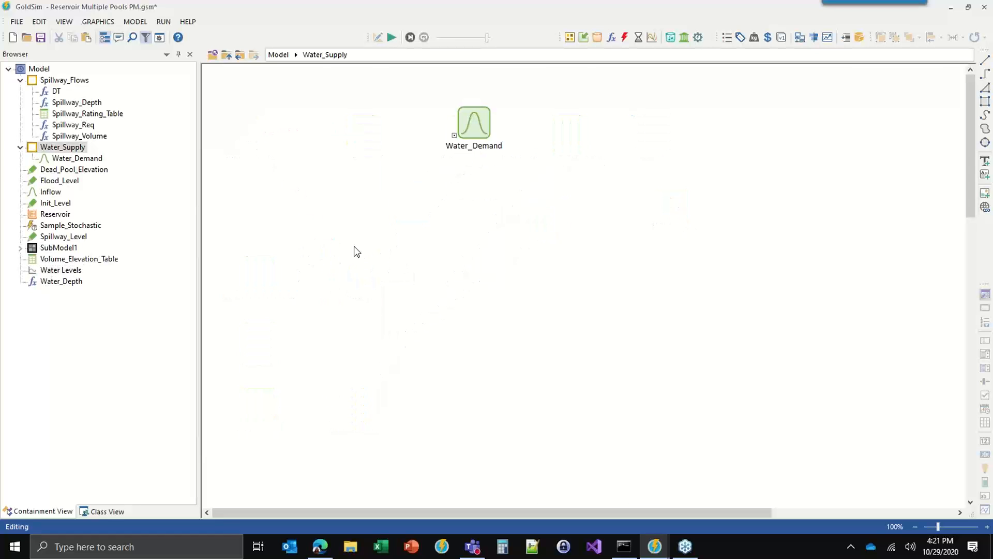
pyautogui.click(624, 37)
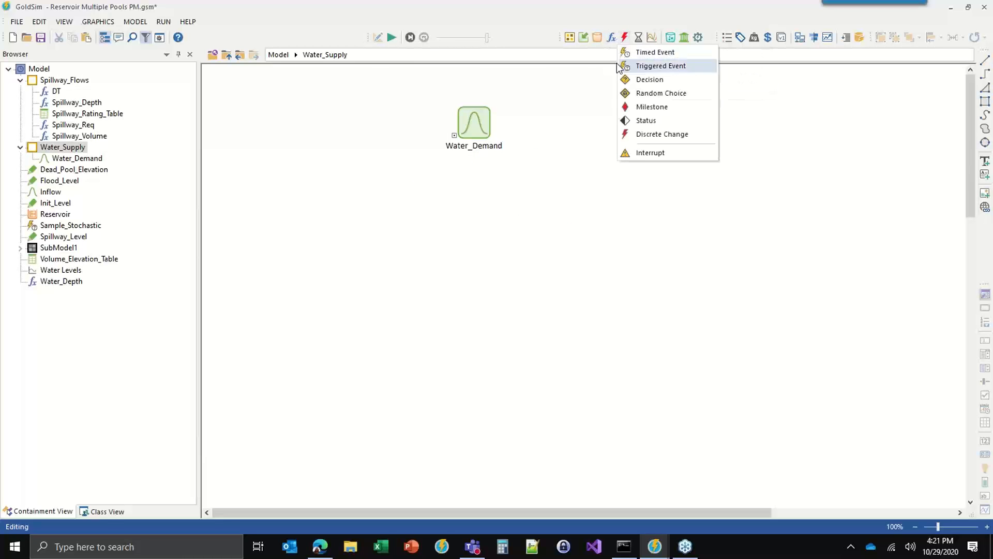
pyautogui.click(644, 120)
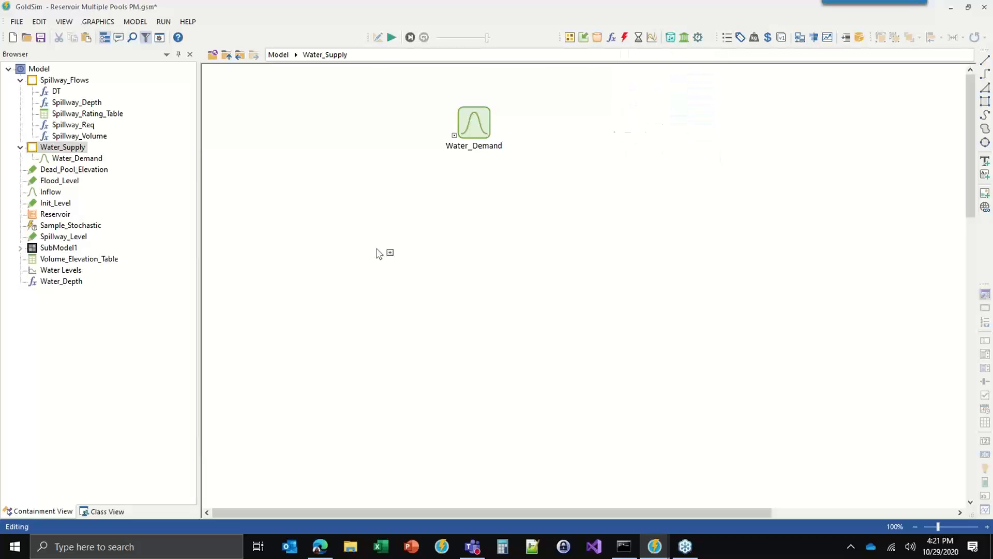
pyautogui.click(289, 219)
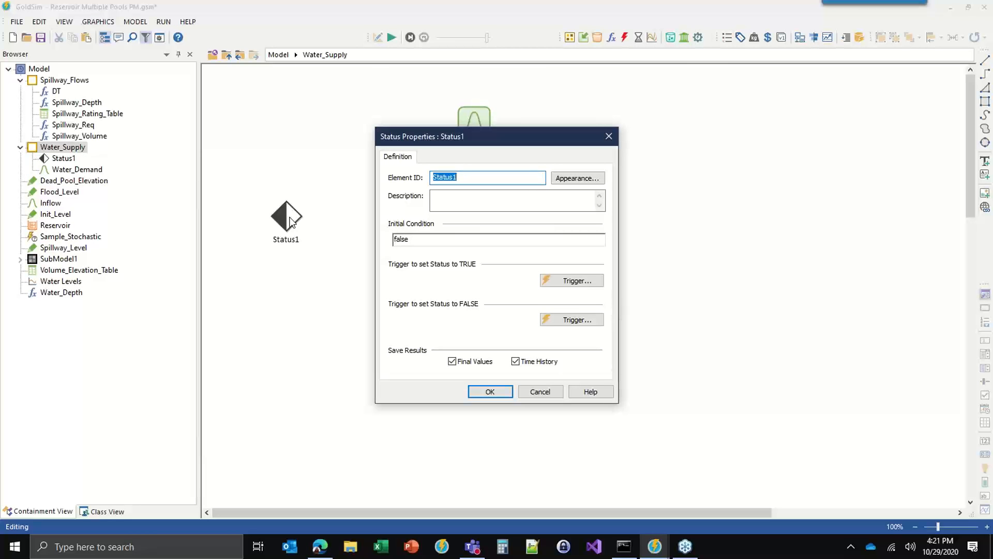
pyautogui.write('Dishcarge_ON')
# Step: Define the trigger that sets Dishcarge_ON to TRUE as On True with Water_Depth > Dead_Pool_Elevation
pyautogui.click(572, 281)
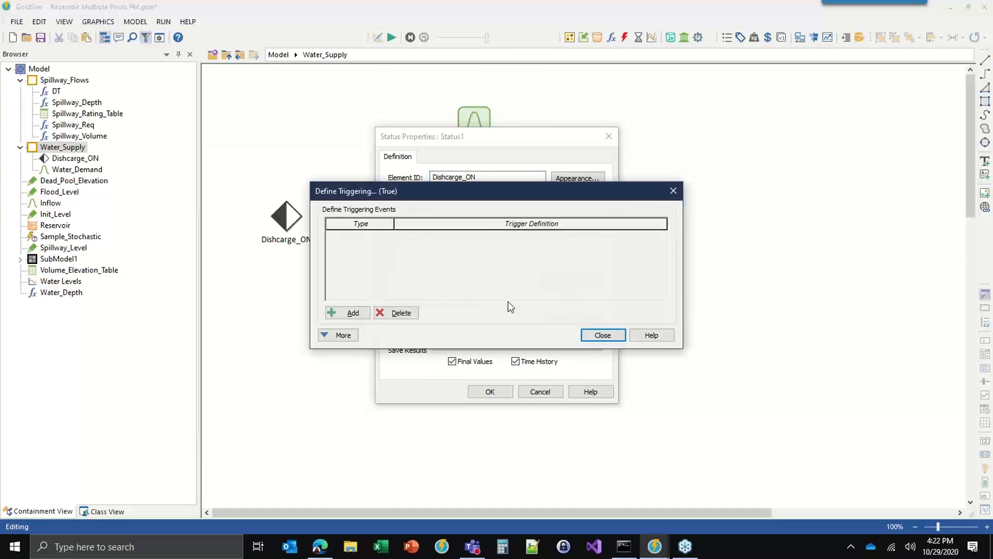
pyautogui.click(350, 313)
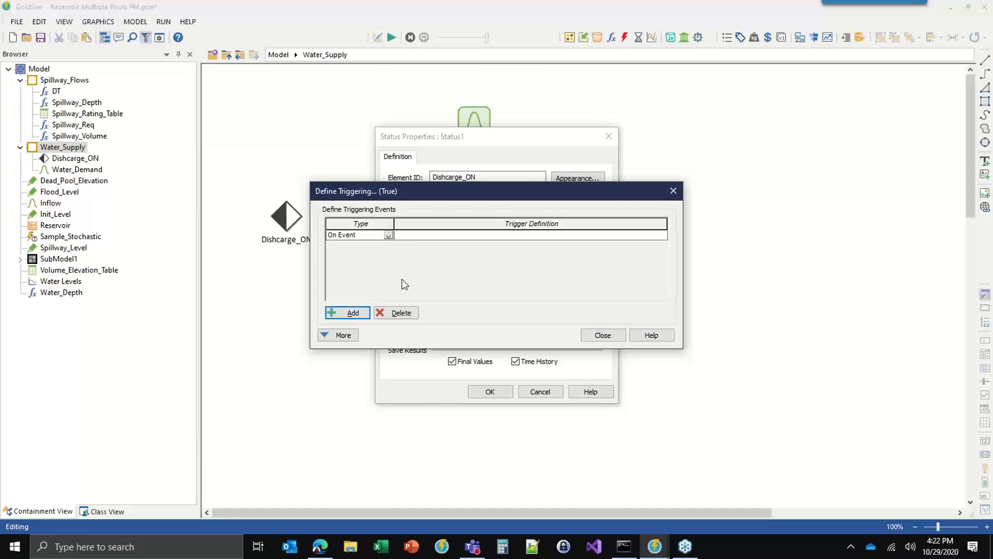
pyautogui.click(389, 235)
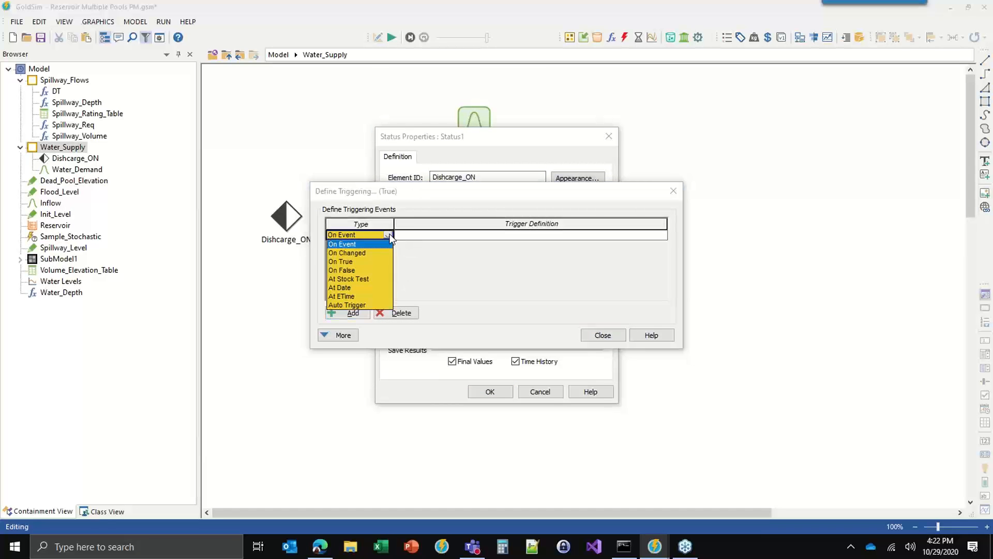
pyautogui.click(341, 262)
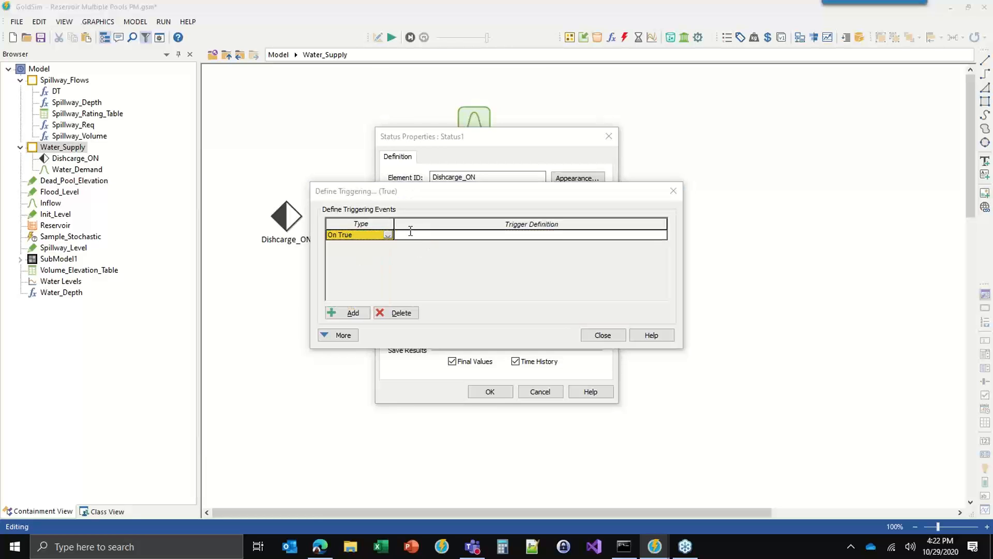
pyautogui.click(411, 234)
pyautogui.write('w')
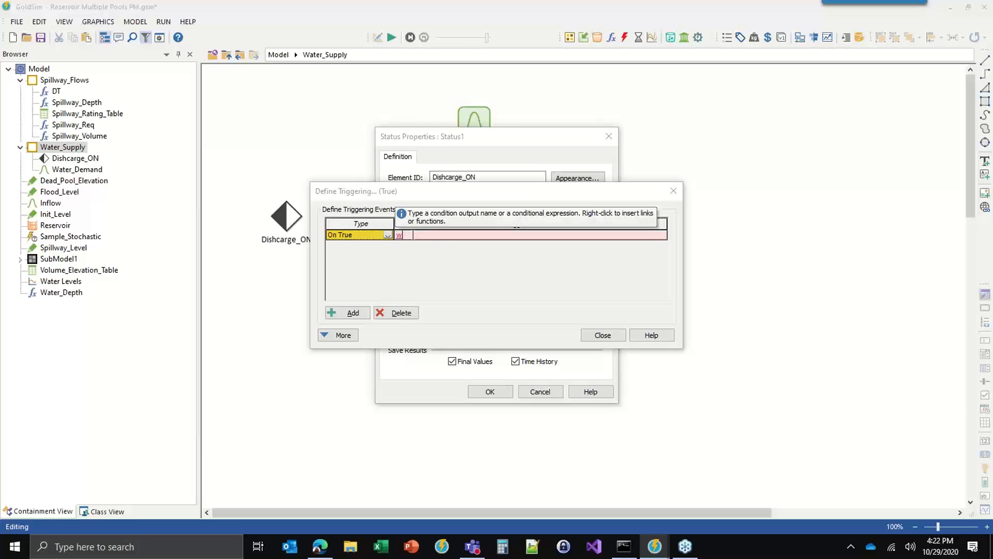
pyautogui.write('ater')
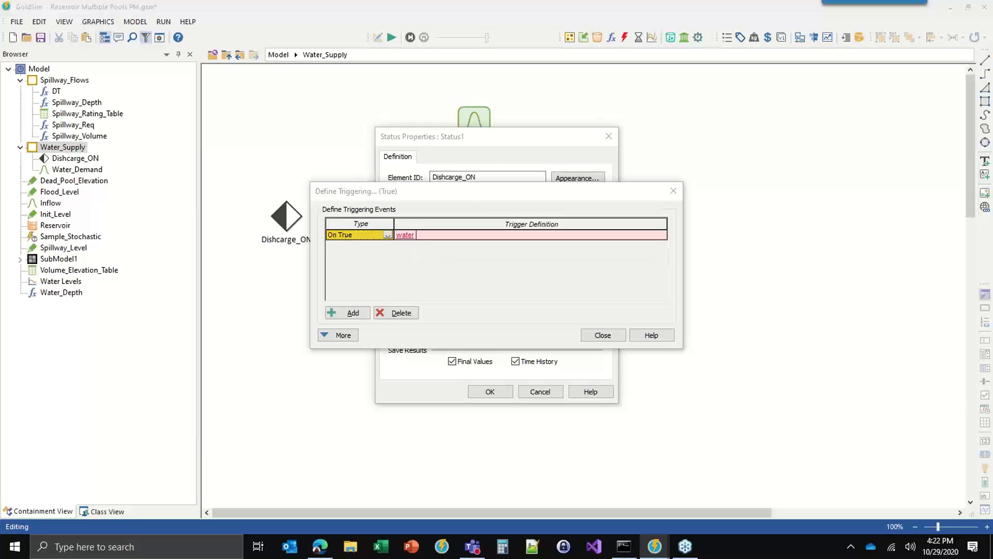
pyautogui.write('_Depth')
pyautogui.press('Tab')
pyautogui.write('>')
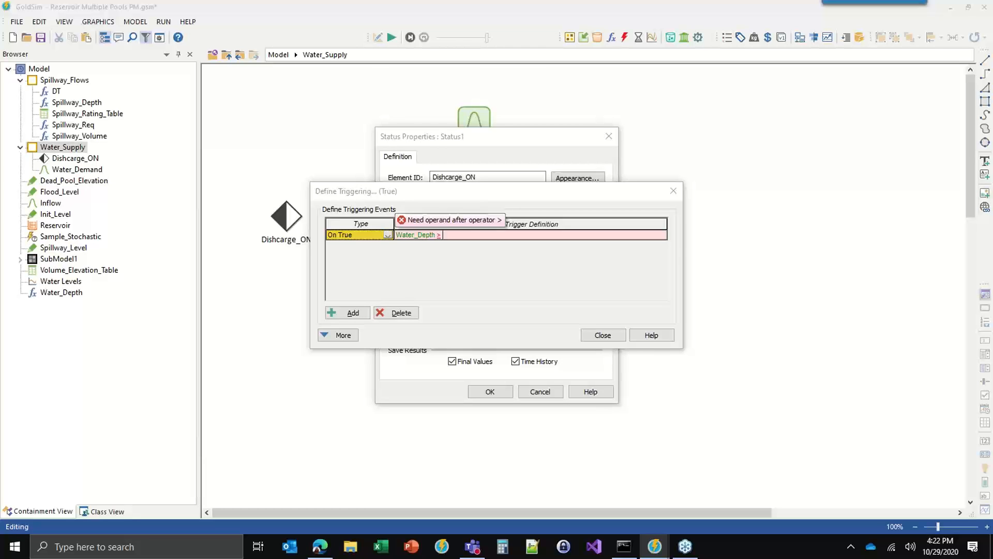
pyautogui.write(' de')
pyautogui.press('Tab')
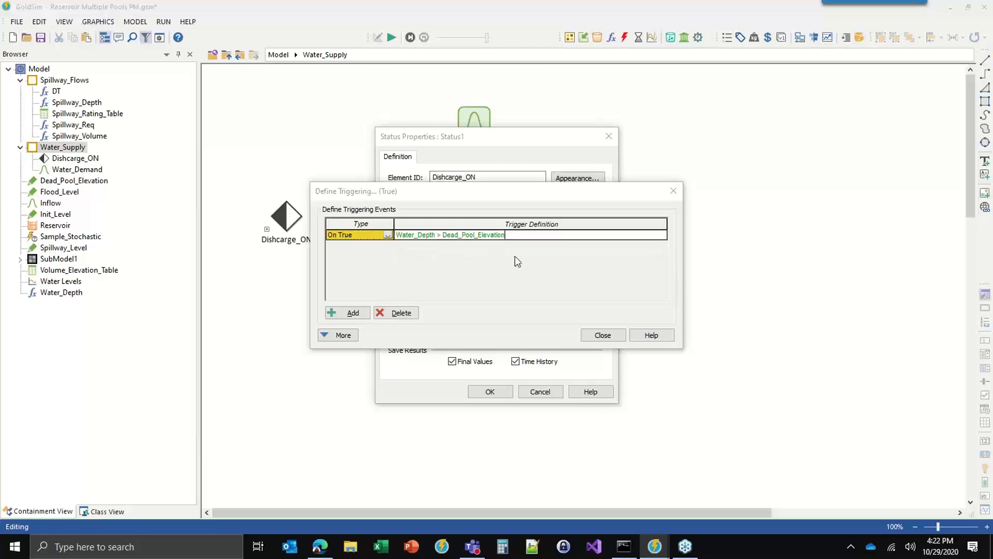
pyautogui.click(603, 334)
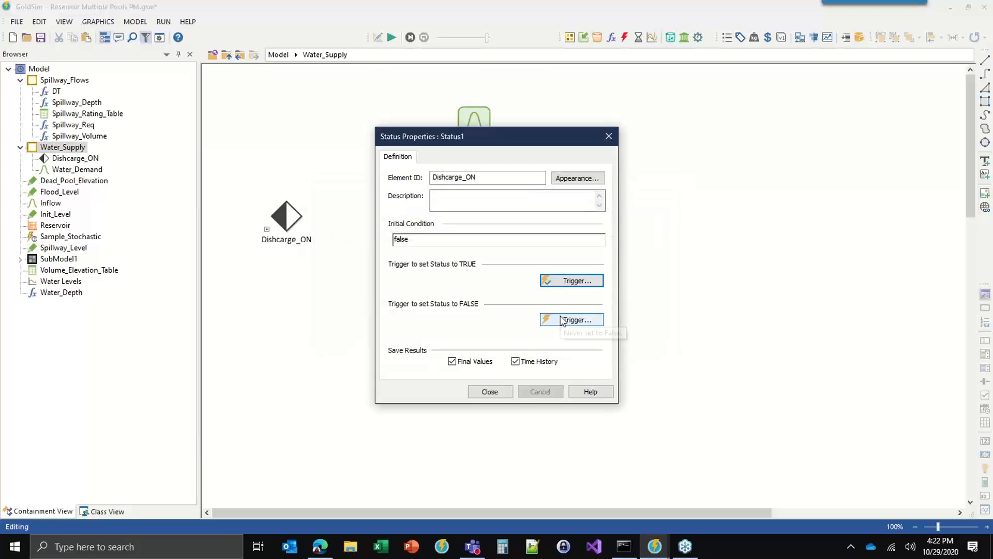
# Step: Define the trigger that sets Dishcarge_ON to FALSE as On True with Water_Depth < Dead_Pool_Elevation, and close the element's properties
pyautogui.click(559, 320)
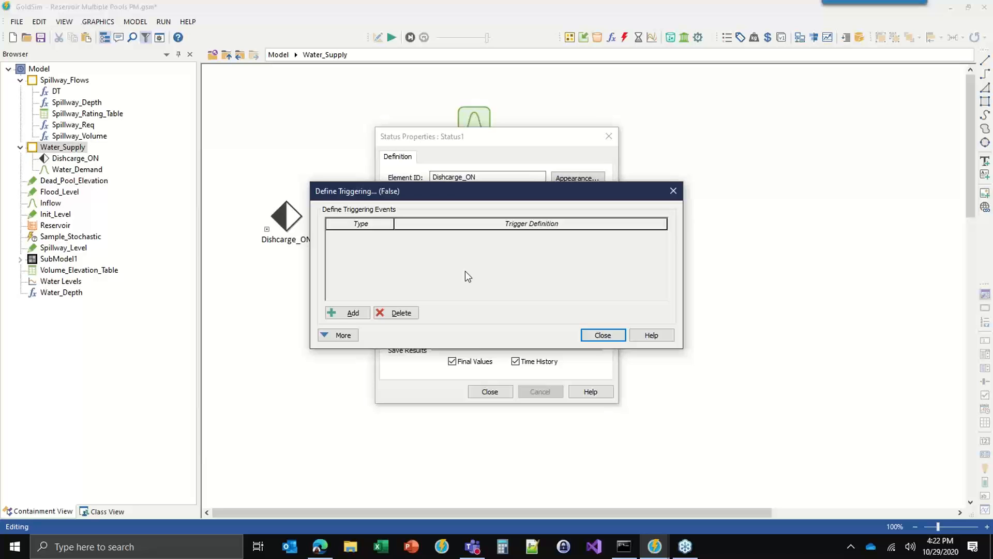
pyautogui.click(351, 313)
pyautogui.click(389, 236)
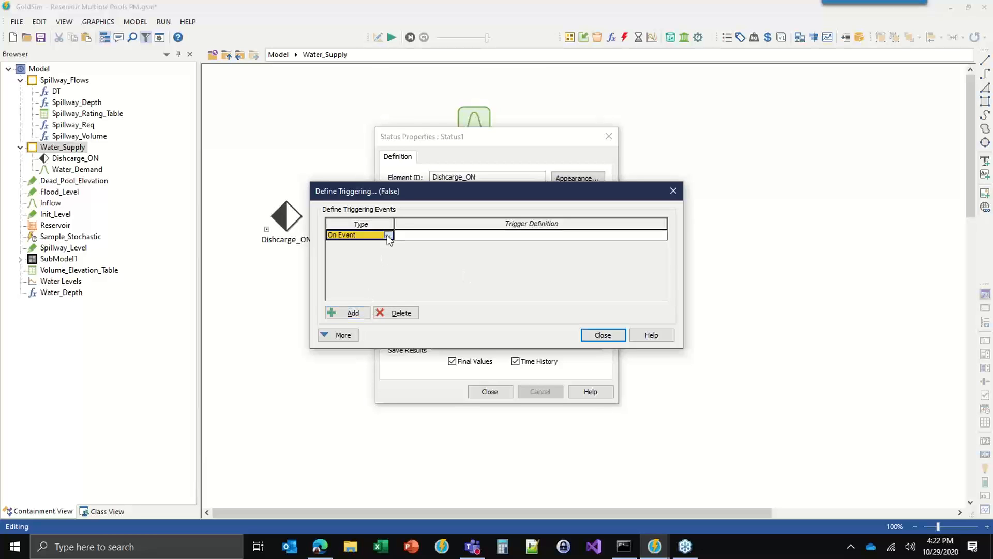
pyautogui.click(349, 262)
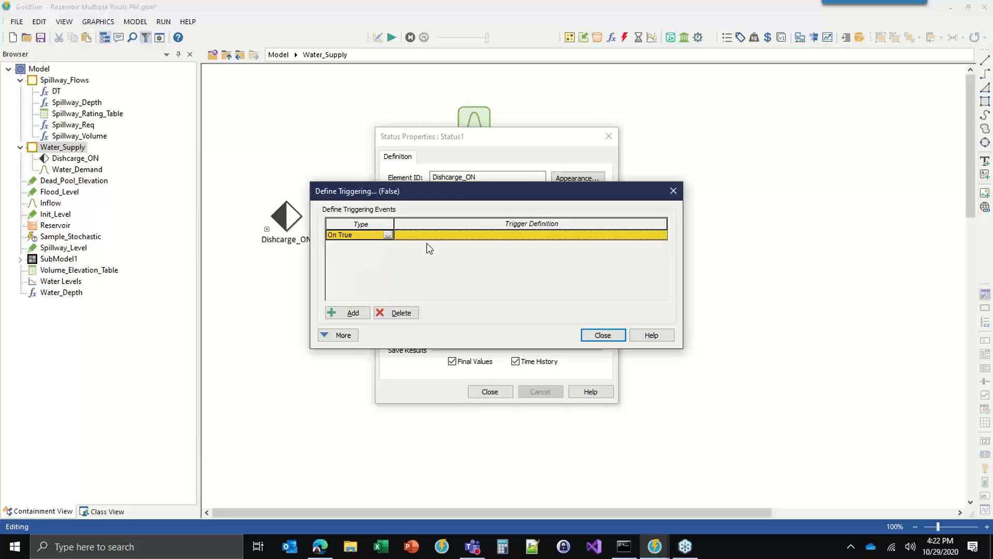
pyautogui.write('water')
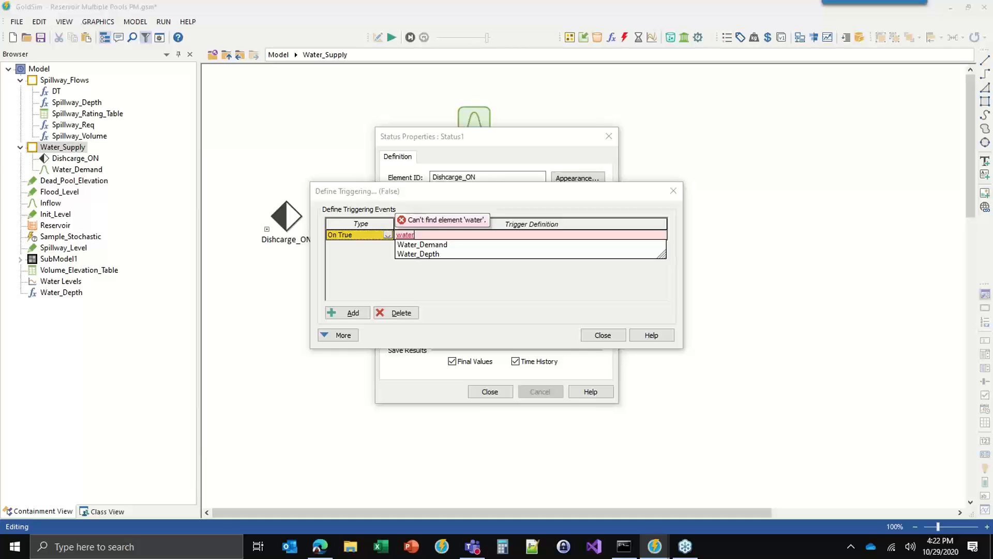
pyautogui.press('Down')
pyautogui.press('Down')
pyautogui.press('Return')
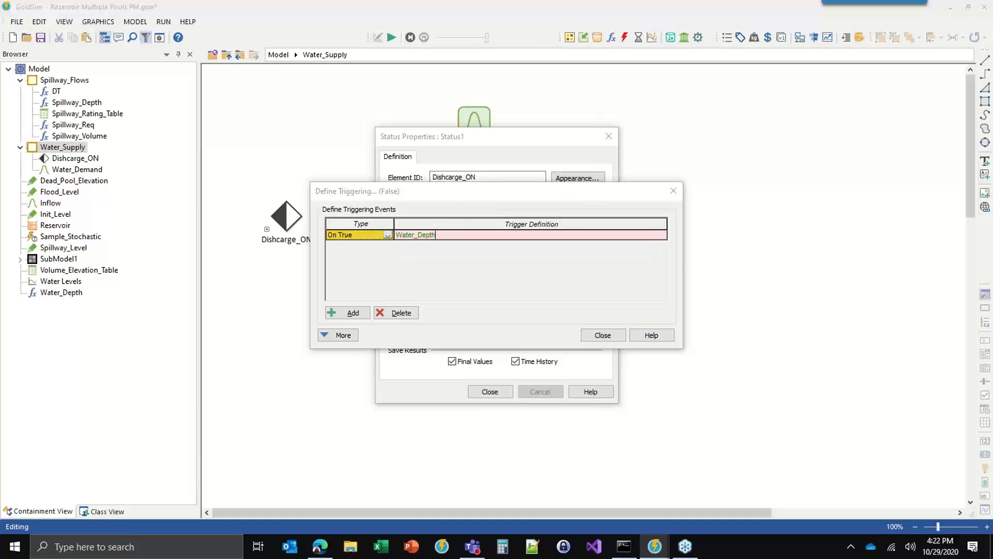
pyautogui.write('< Dead')
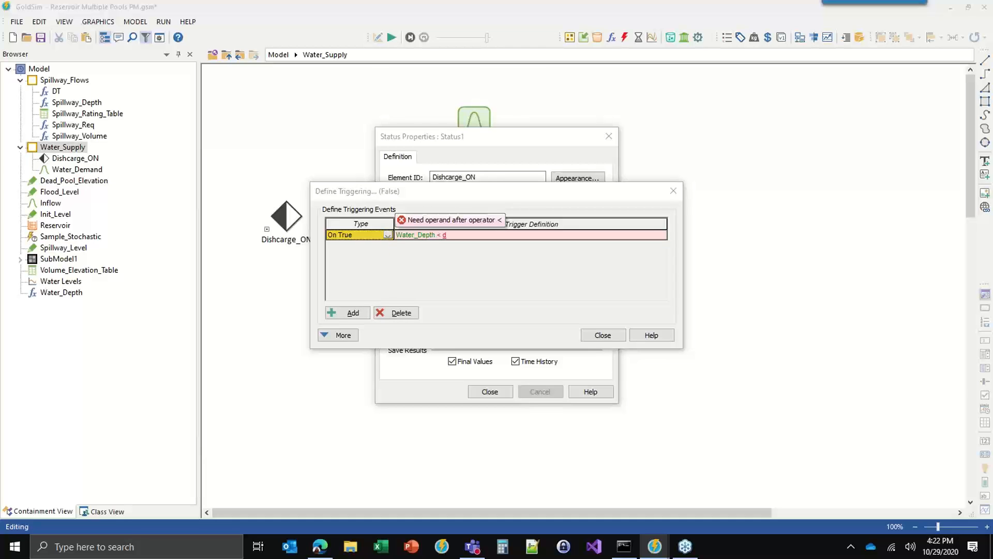
pyautogui.press('Return')
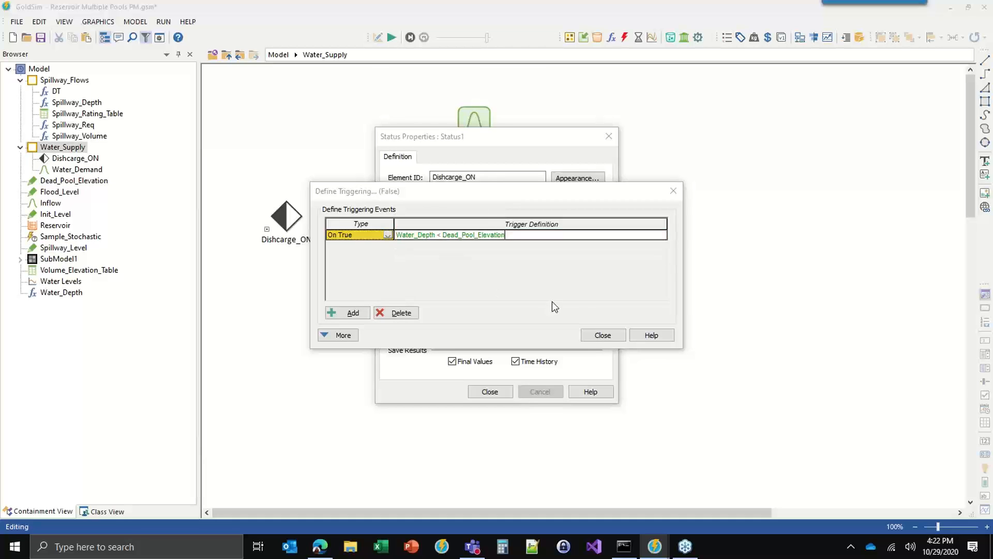
pyautogui.click(596, 334)
pyautogui.click(490, 391)
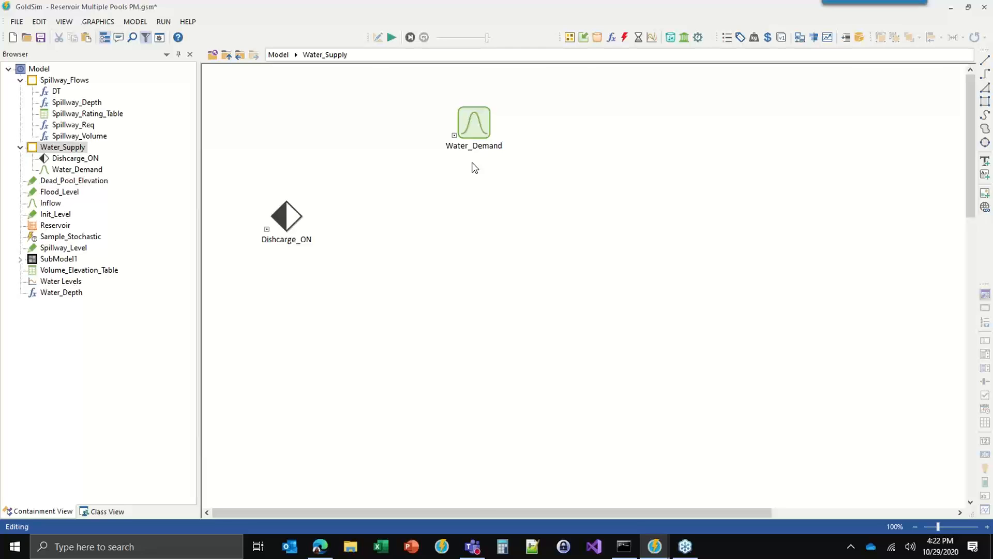
# Step: Add a Selector element below Water_Demand and move its properties dialog clear of the Water_Demand element
pyautogui.moveTo(470, 131)
pyautogui.moveTo(477, 151)
pyautogui.click(611, 38)
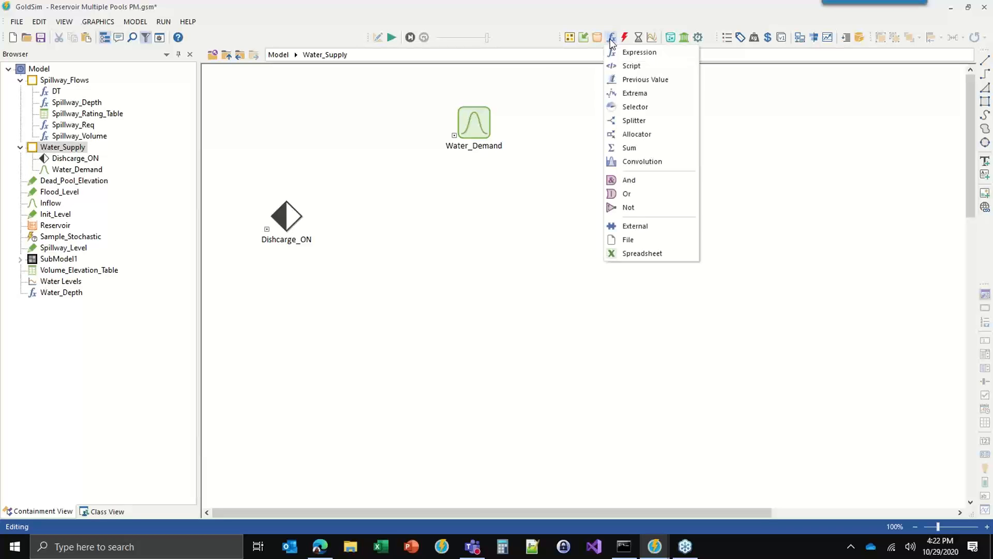
pyautogui.click(635, 106)
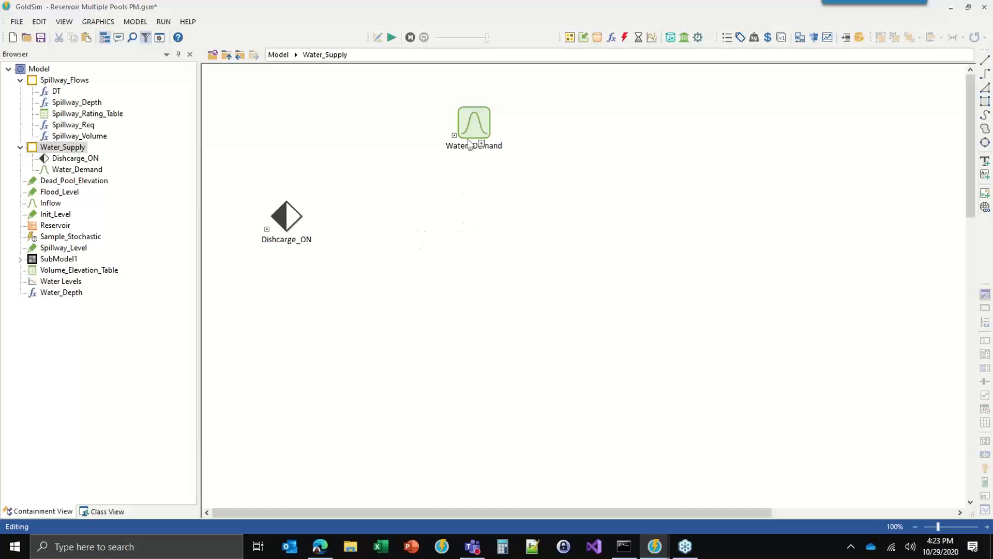
pyautogui.click(468, 219)
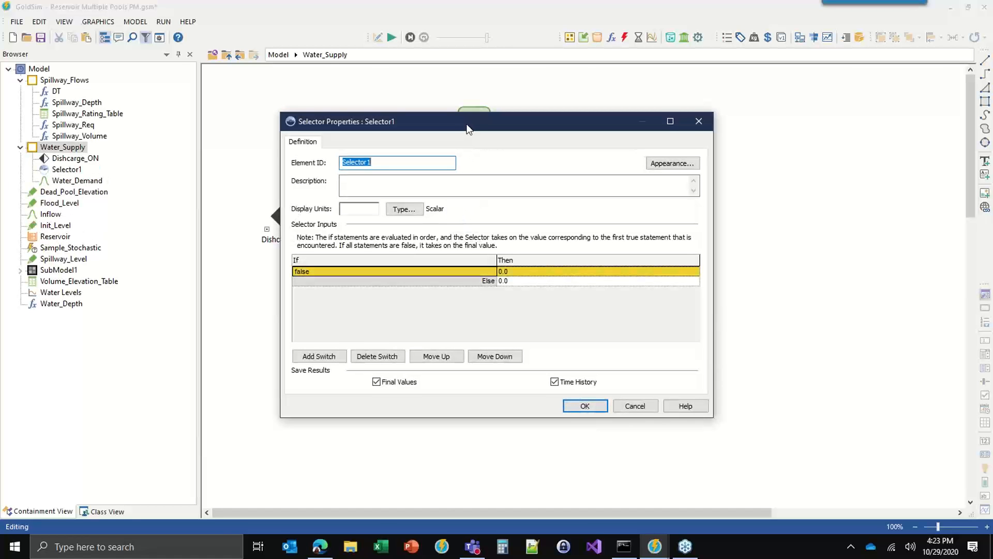
pyautogui.moveTo(468, 128); pyautogui.dragTo(509, 160)
pyautogui.moveTo(511, 167); pyautogui.dragTo(508, 170)
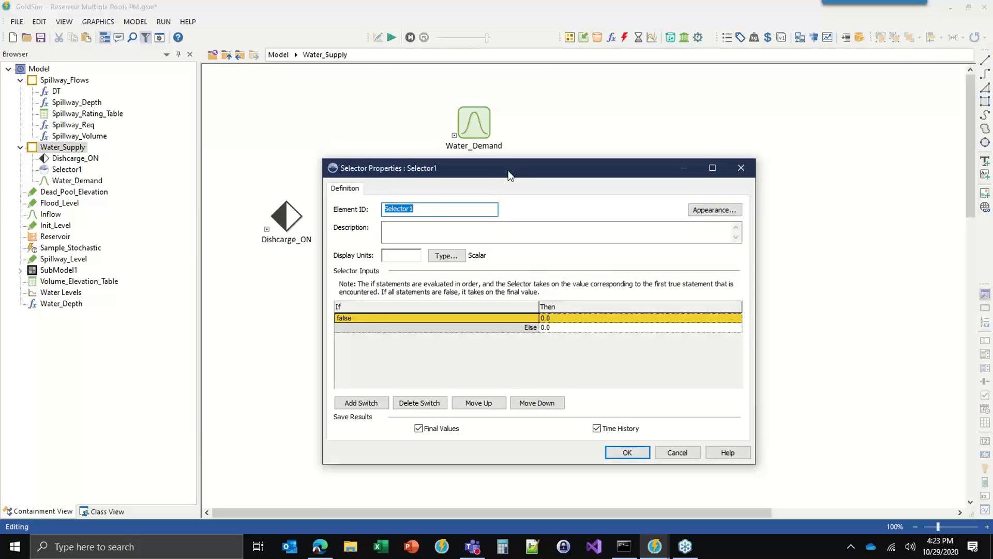
# Step: Set the Selector's first switch to return Water_Demand if Dishcarge_ON is true
pyautogui.doubleClick(367, 318)
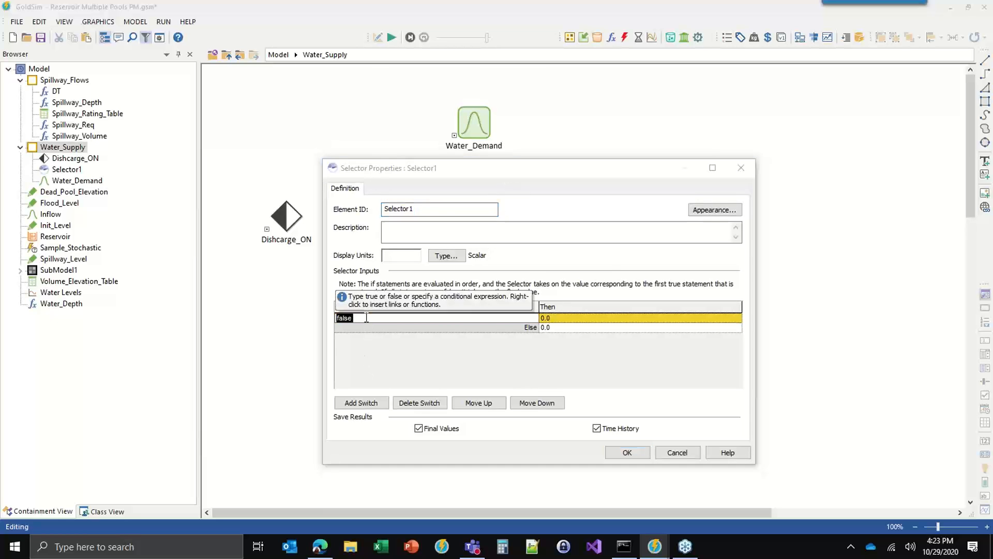
pyautogui.write('di')
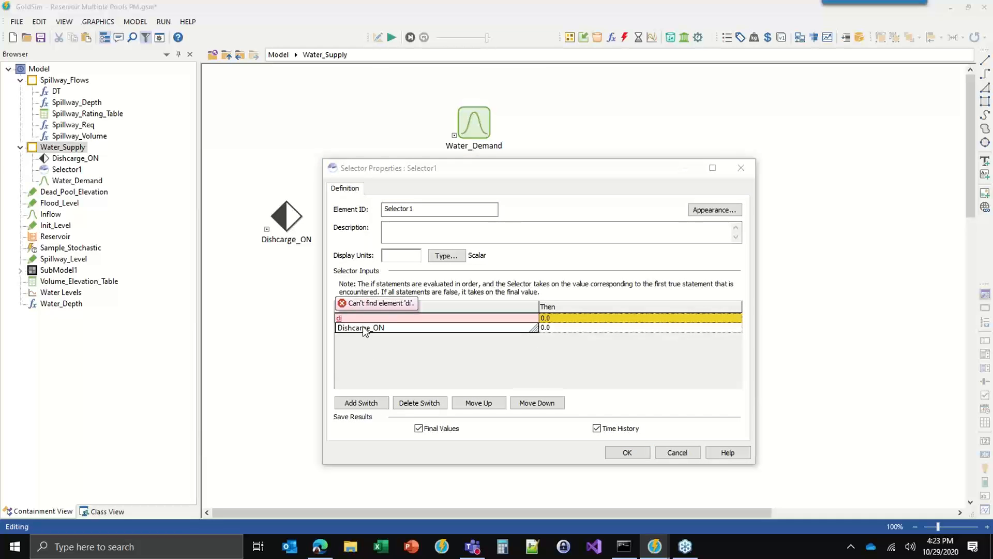
pyautogui.click(362, 325)
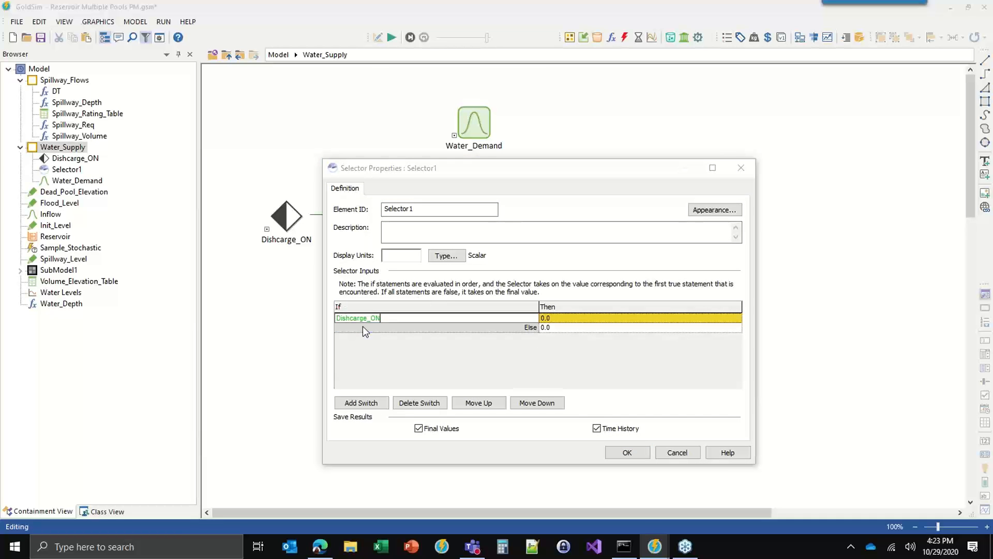
pyautogui.click(577, 319)
pyautogui.click(578, 319)
pyautogui.press('BackSpace')
pyautogui.press('BackSpace')
pyautogui.press('BackSpace')
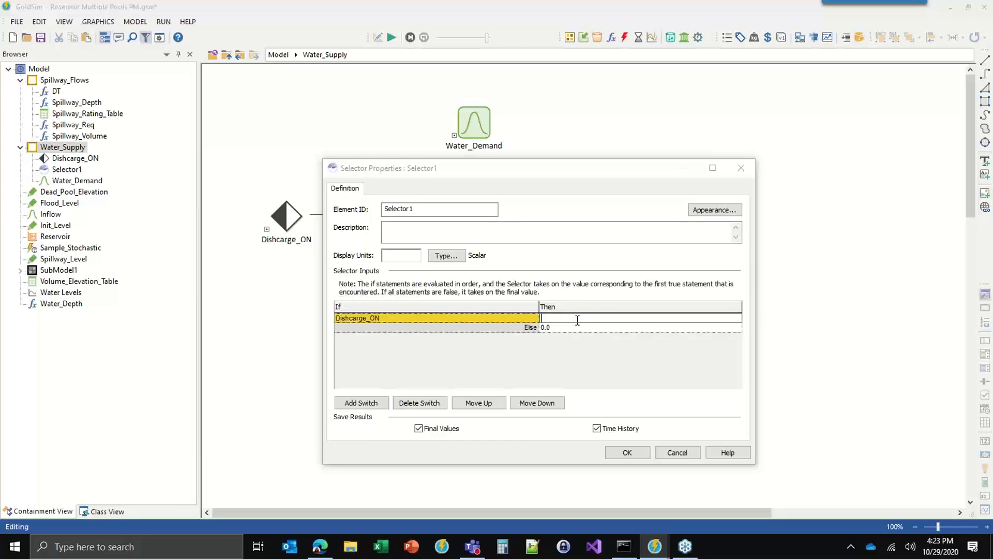
pyautogui.write('wat')
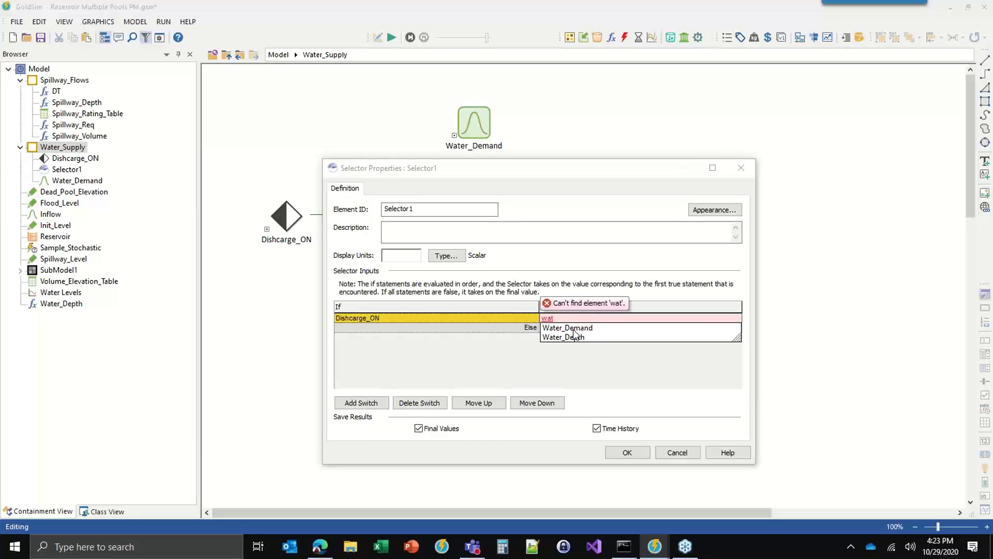
pyautogui.click(573, 329)
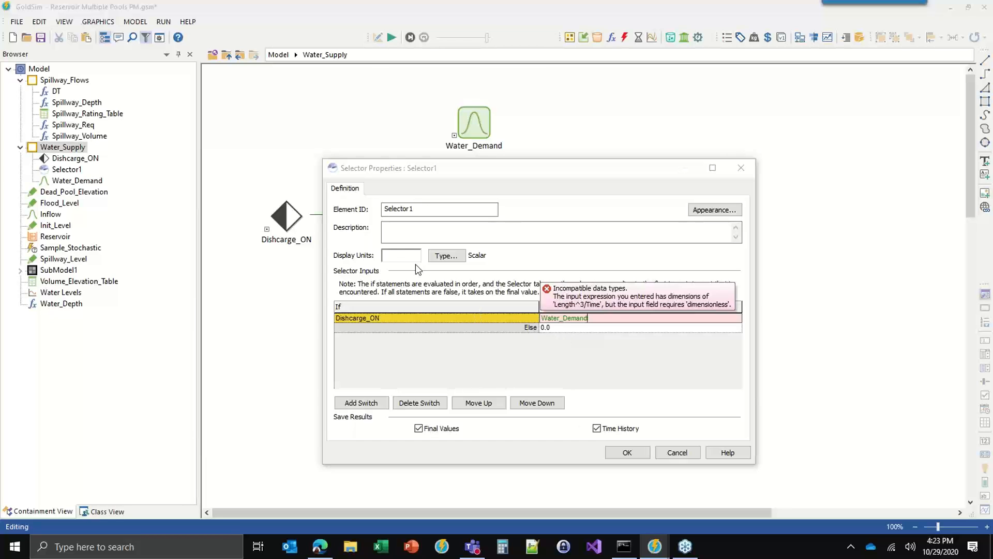
# Step: Set the Selector's display units to m3/d and accept its definition
pyautogui.click(402, 257)
pyautogui.write('m3/d')
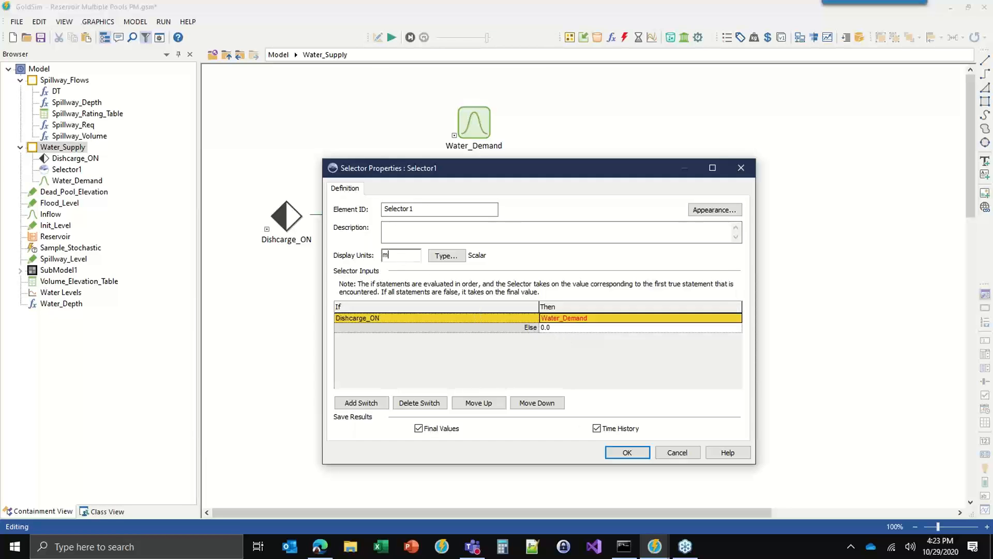
pyautogui.click(623, 318)
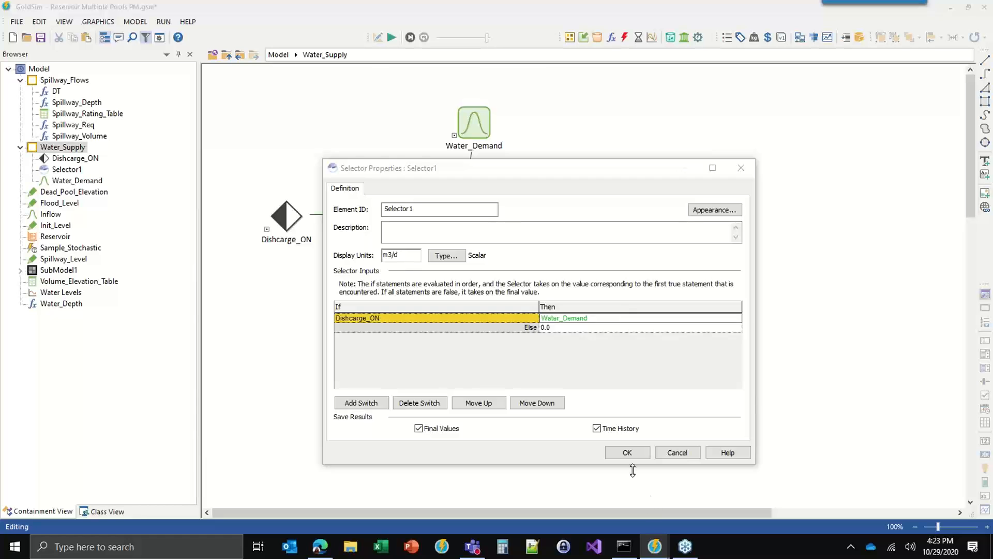
pyautogui.click(626, 452)
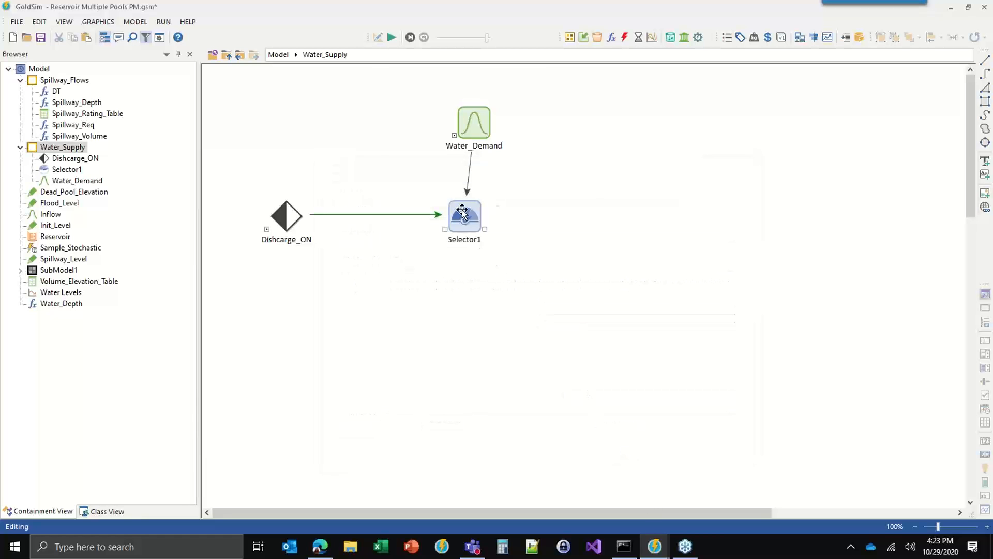
# Step: Rename the Selector element as Discharge_Req and accept its properties
pyautogui.doubleClick(464, 215)
pyautogui.write('D')
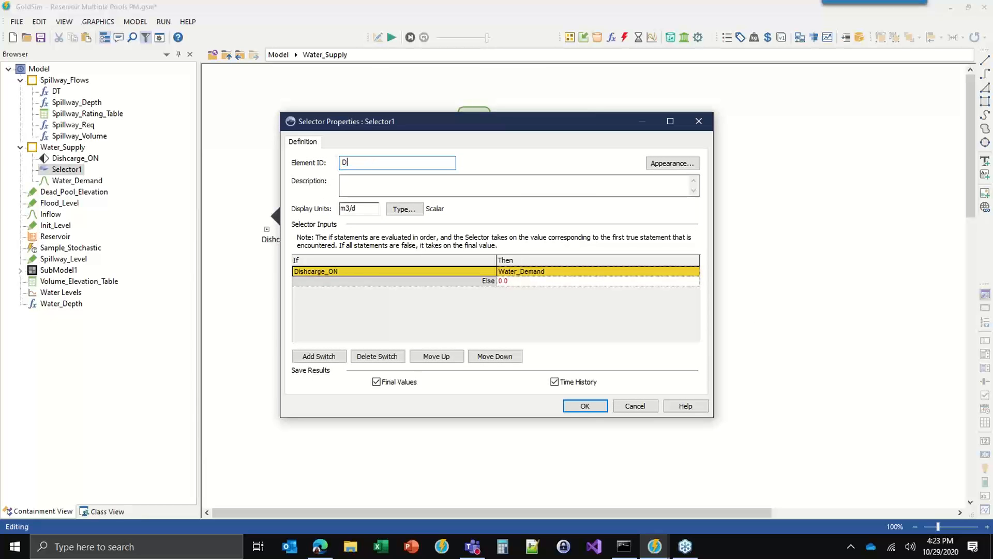
pyautogui.write('ischarge_Re')
pyautogui.press('Tab')
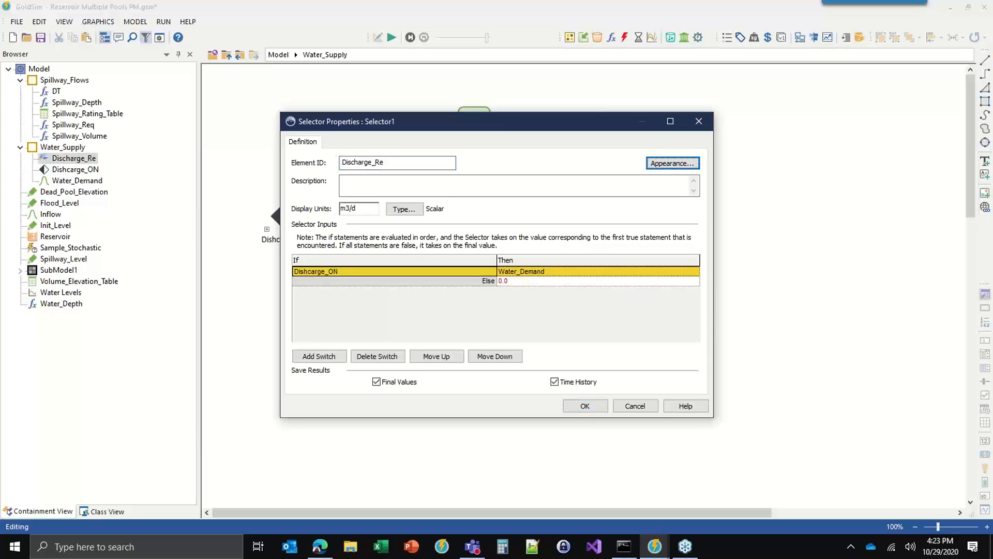
pyautogui.click(395, 165)
pyautogui.write('q')
pyautogui.press('Return')
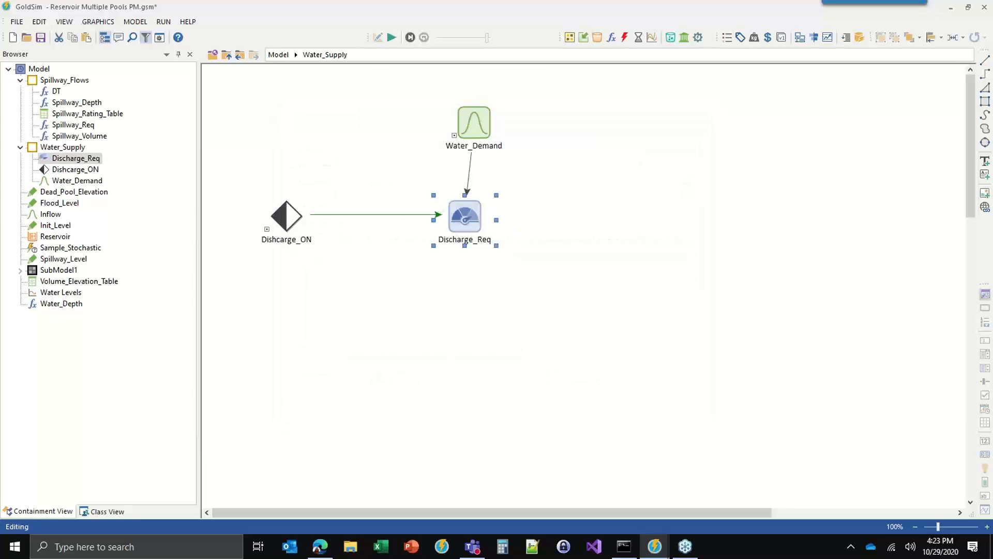
# Step: Add a second outflow request named SupplyA to the Reservoir pool at the model's top level
pyautogui.click(226, 54)
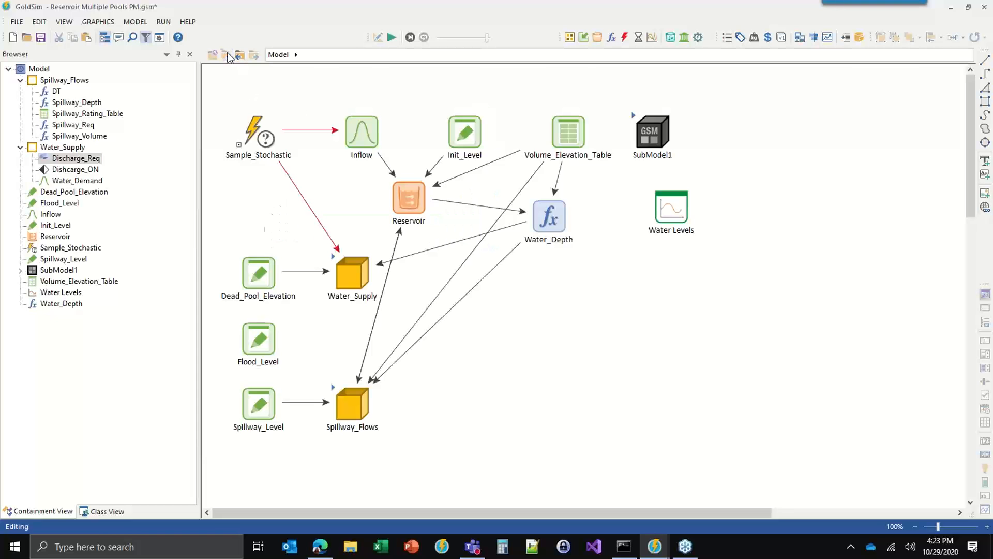
pyautogui.doubleClick(399, 197)
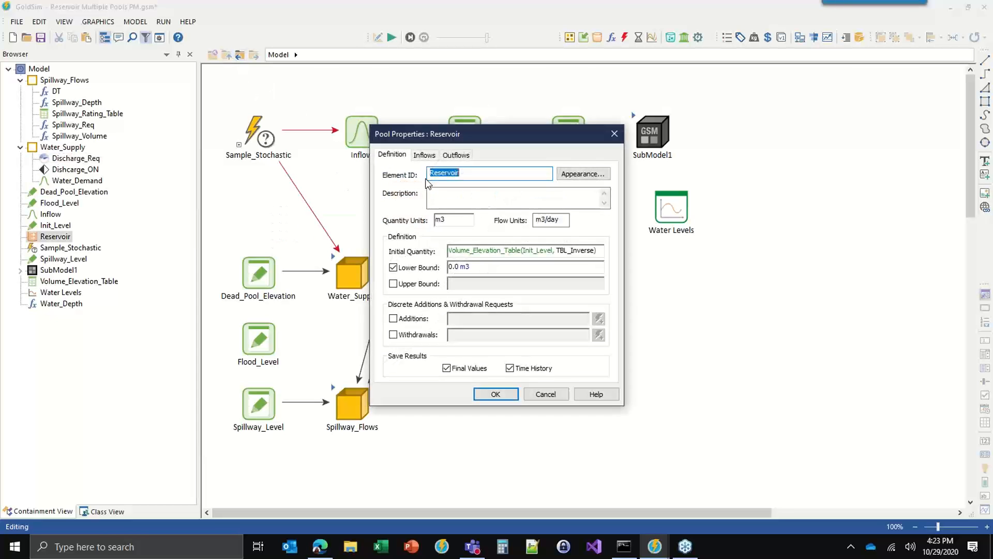
pyautogui.click(456, 155)
pyautogui.click(414, 346)
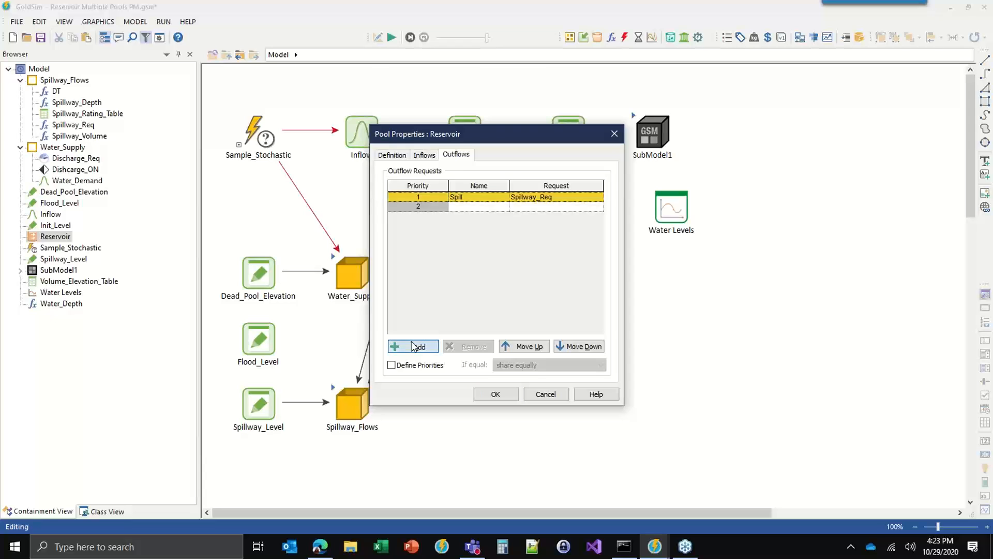
pyautogui.click(486, 207)
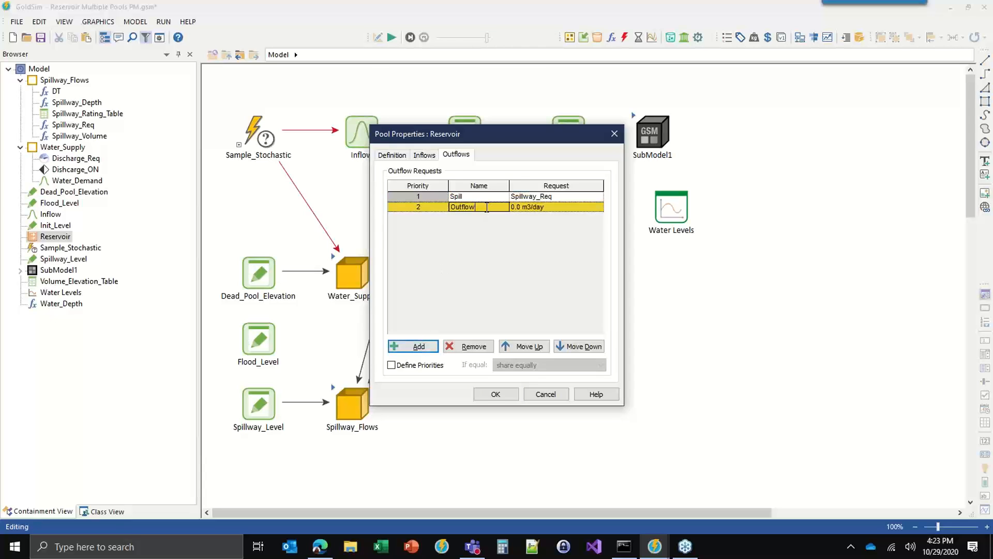
pyautogui.press('BackSpace')
pyautogui.press('BackSpace')
pyautogui.press('BackSpace')
pyautogui.press('BackSpace')
pyautogui.press('BackSpace')
pyautogui.press('BackSpace')
pyautogui.press('BackSpace')
pyautogui.write('SupplyA')
# Step: Set the SupplyA outflow request to Discharge_Req and accept the Reservoir's properties
pyautogui.doubleClick(562, 208)
pyautogui.tripleClick(561, 208)
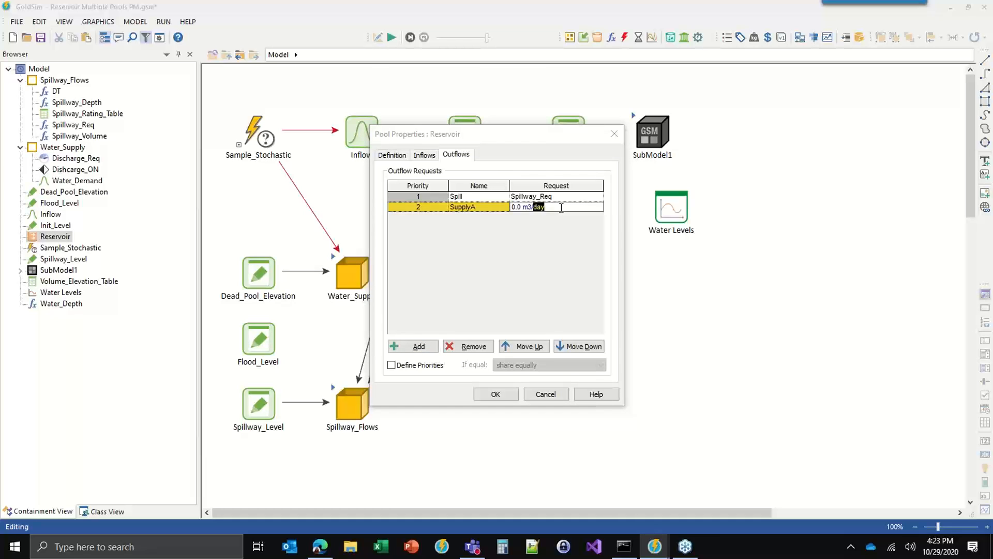
pyautogui.write('di')
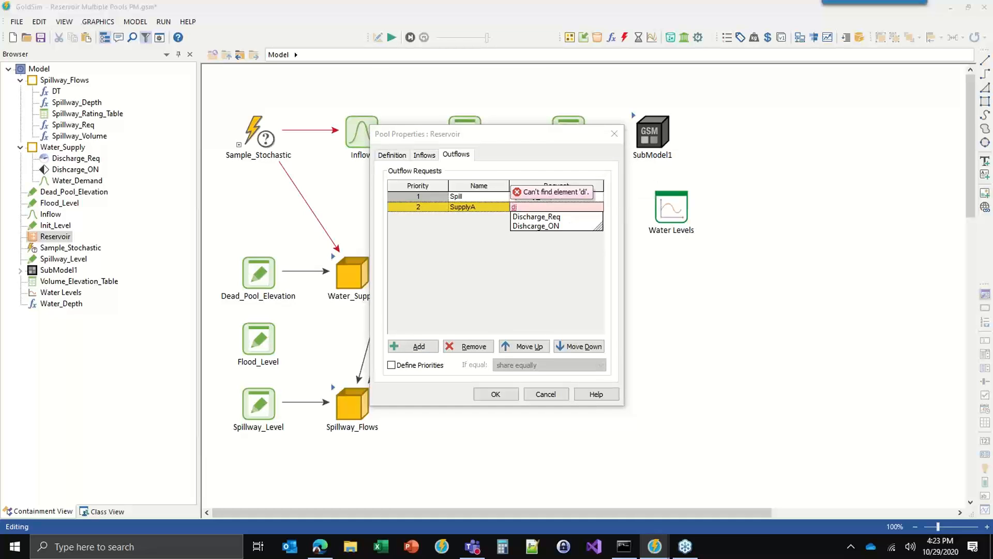
pyautogui.click(536, 216)
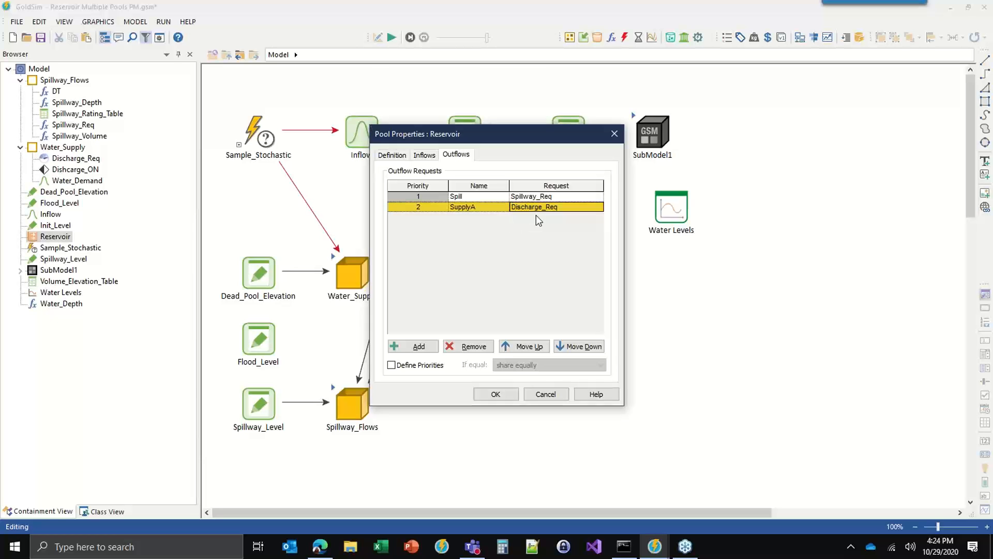
pyautogui.click(496, 394)
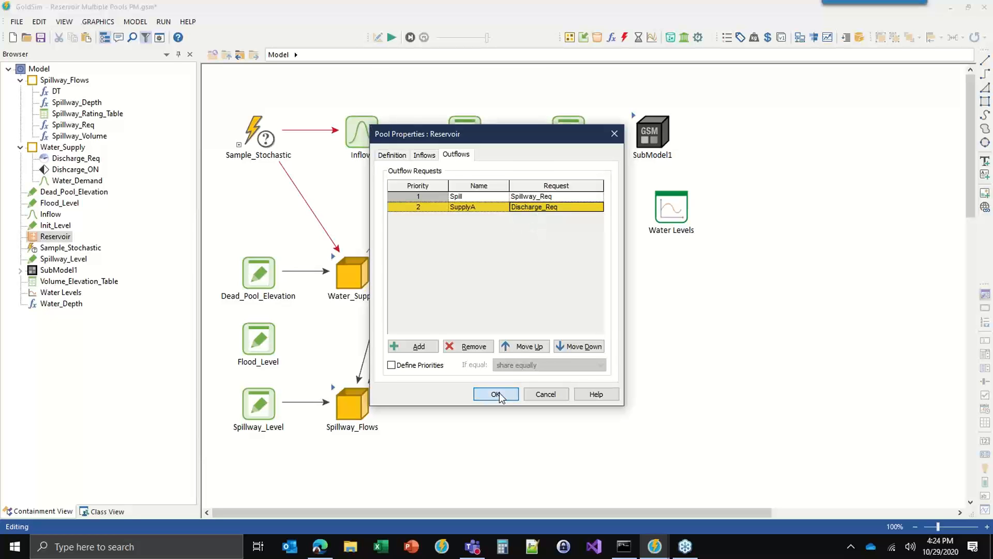
# Step: Run the simulation and check the Water Levels chart for the water depth against the dead pool elevation
pyautogui.click(394, 39)
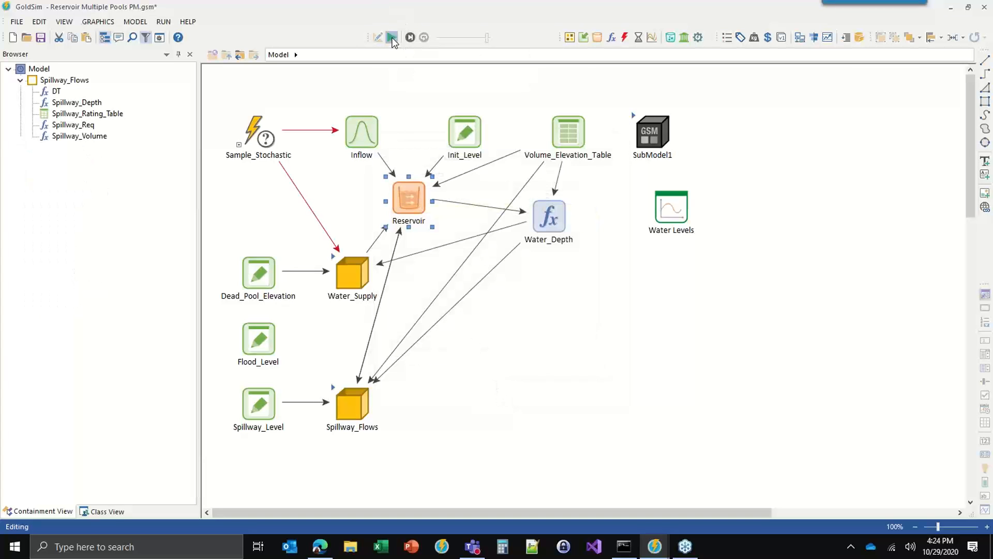
pyautogui.click(496, 288)
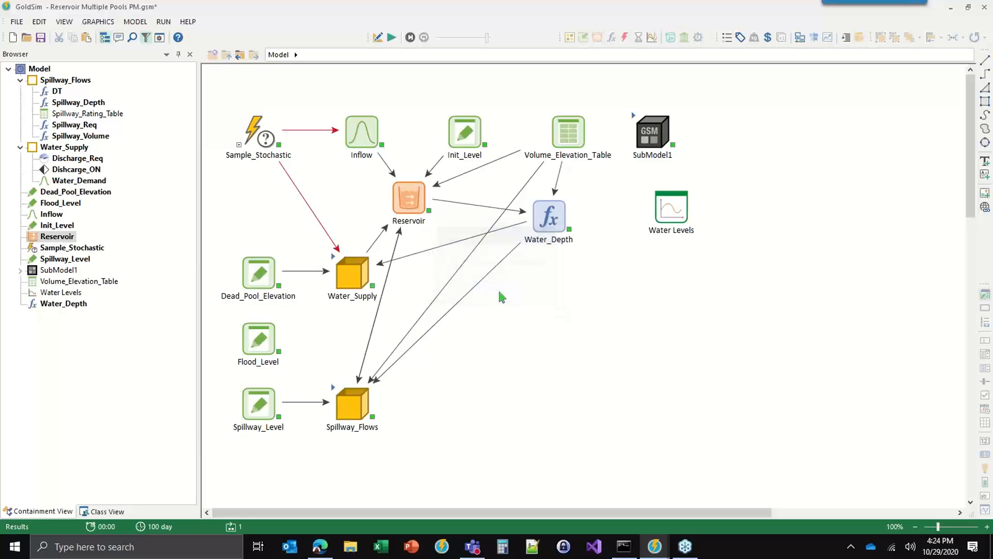
pyautogui.doubleClick(663, 212)
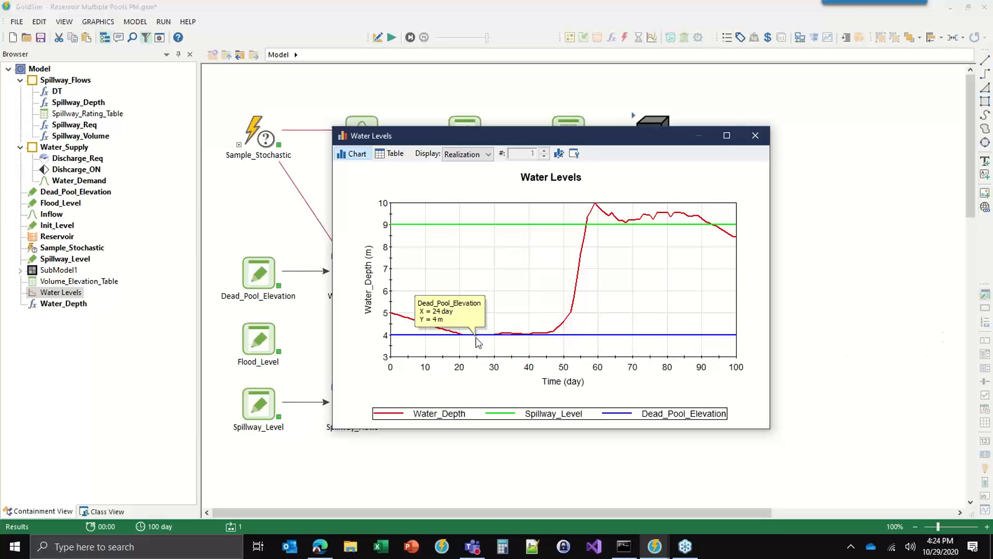
pyautogui.click(753, 137)
# Step: Examine the time history of Discharge_Req inside the Water_Supply container, and close the chart
pyautogui.doubleClick(333, 259)
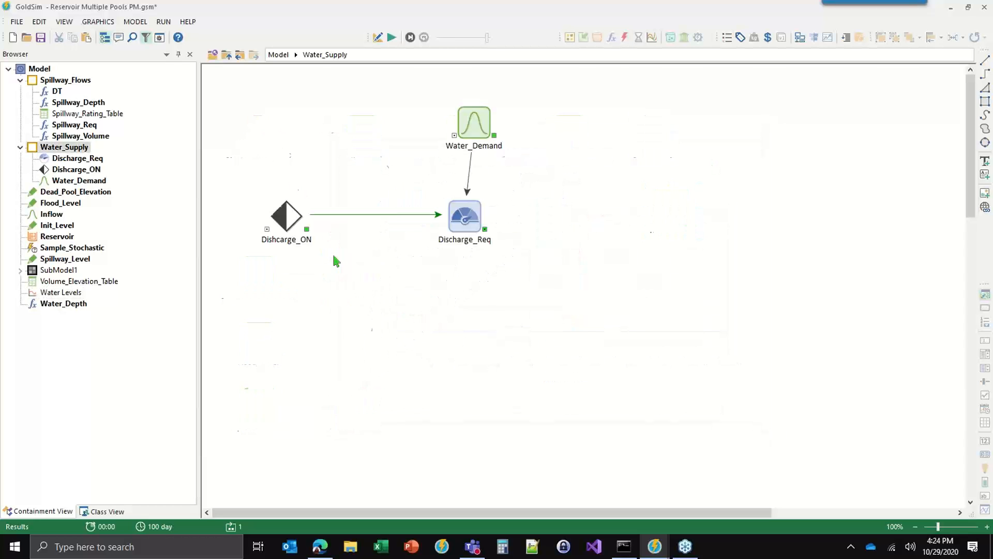
pyautogui.rightClick(459, 216)
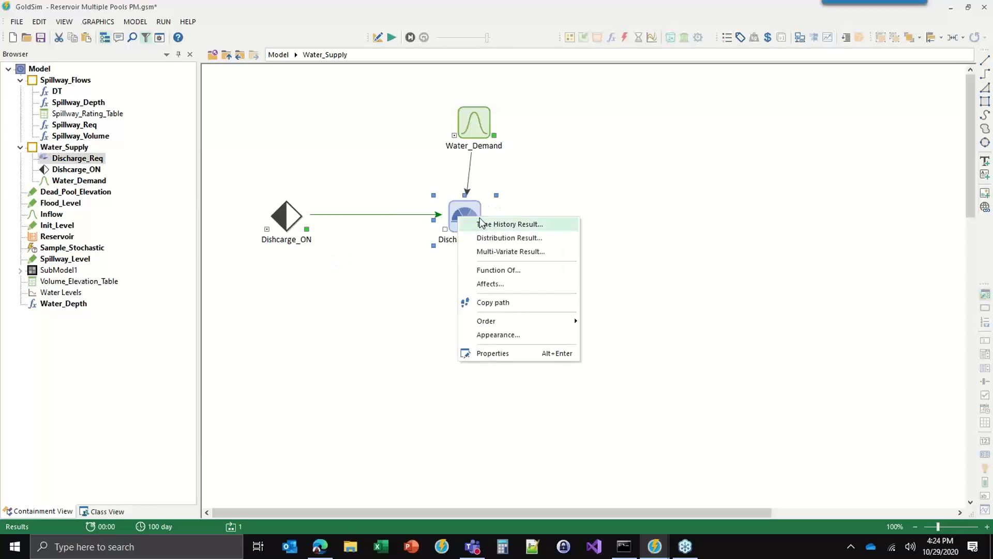
pyautogui.click(497, 224)
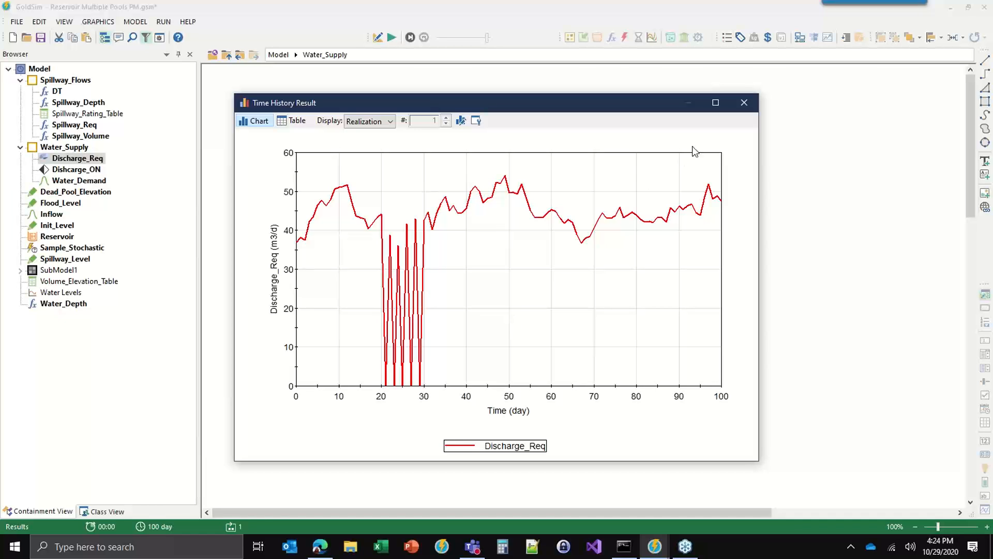
pyautogui.click(744, 103)
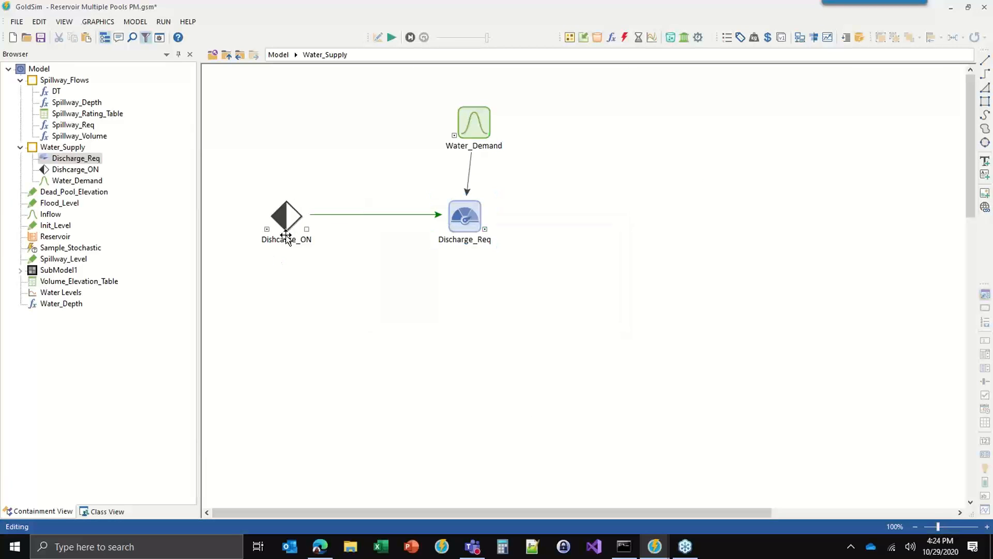
# Step: Change the trigger that sets Dishcarge_ON to TRUE to Water_Depth > Dead_Pool_Elevation * 1.25, and close the element's properties
pyautogui.doubleClick(282, 219)
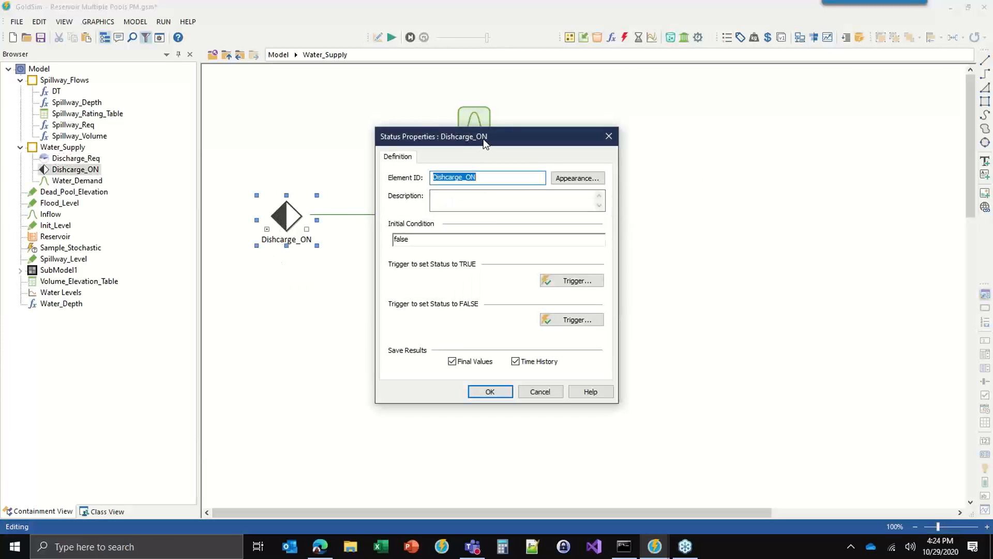
pyautogui.moveTo(487, 135); pyautogui.dragTo(456, 186)
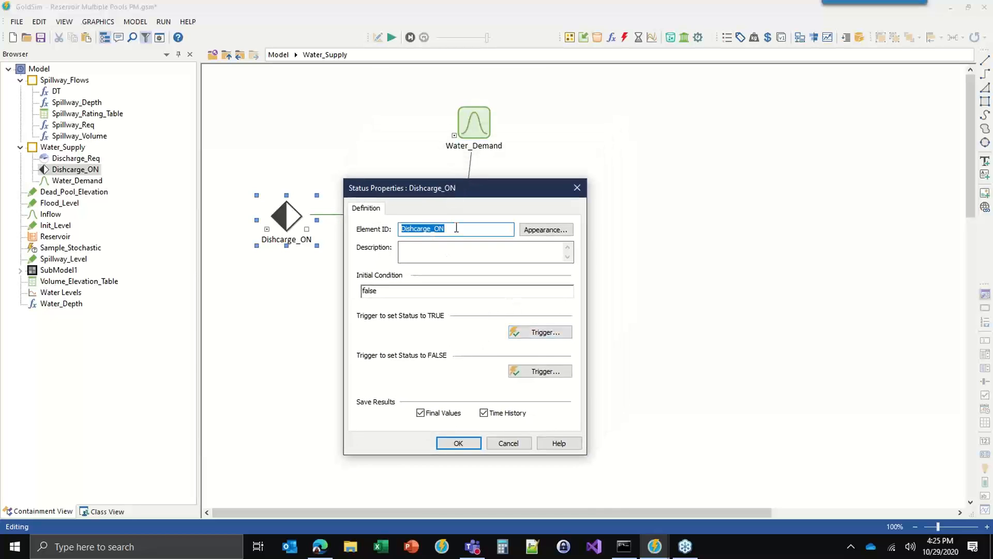
pyautogui.moveTo(530, 334)
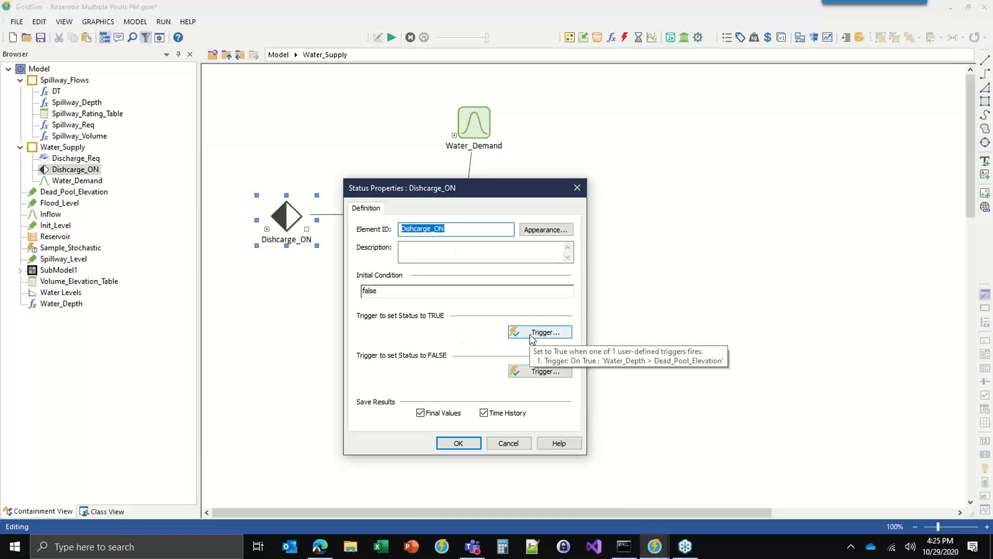
pyautogui.click(530, 334)
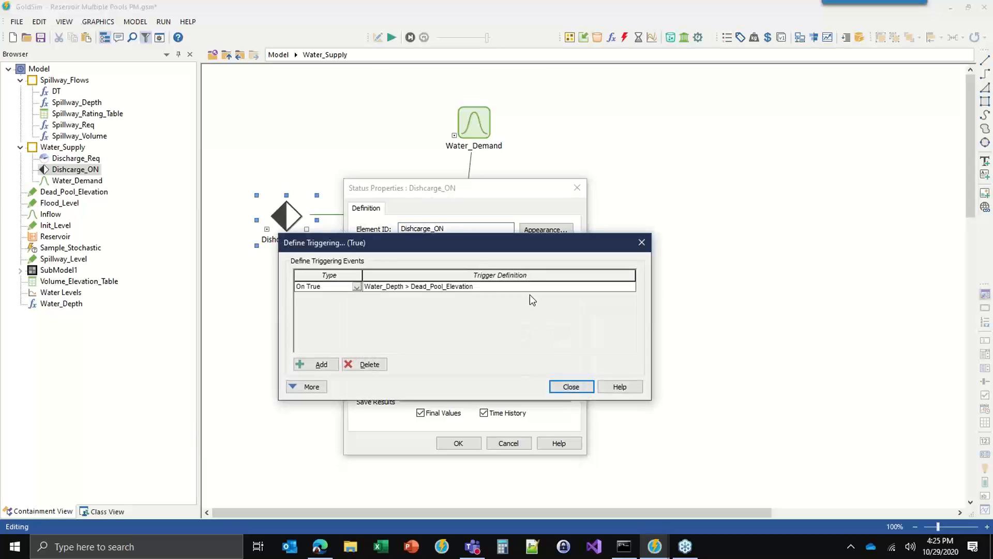
pyautogui.click(489, 288)
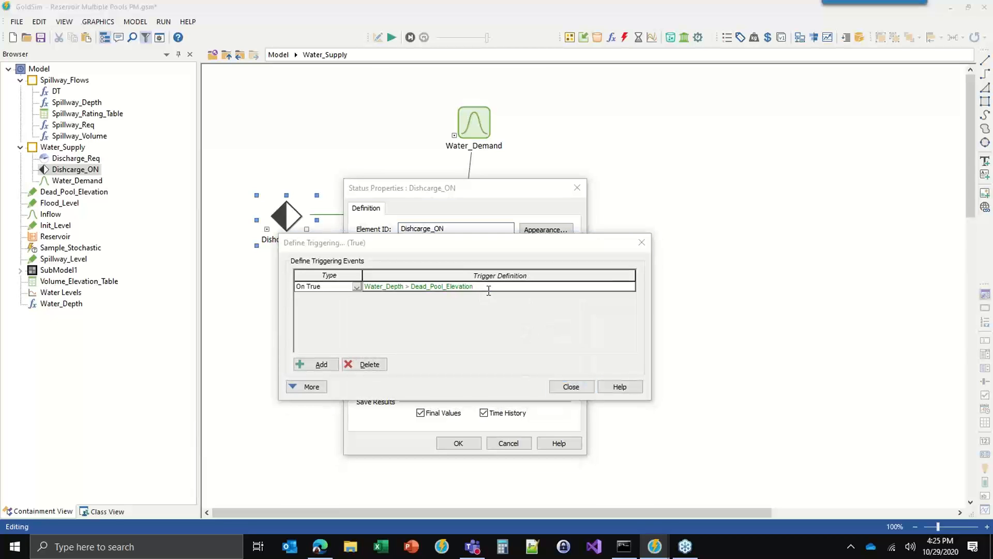
pyautogui.write('*')
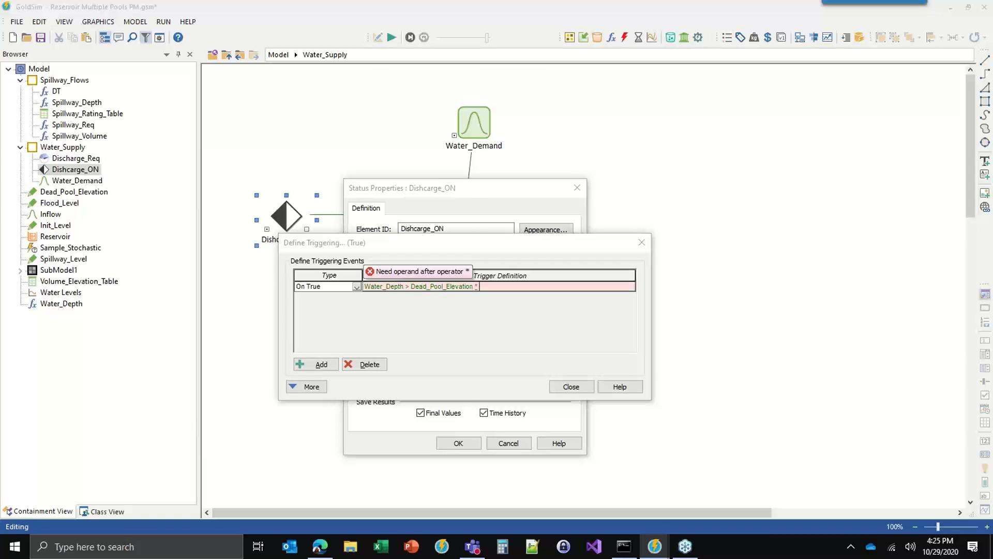
pyautogui.write(' 1.2')
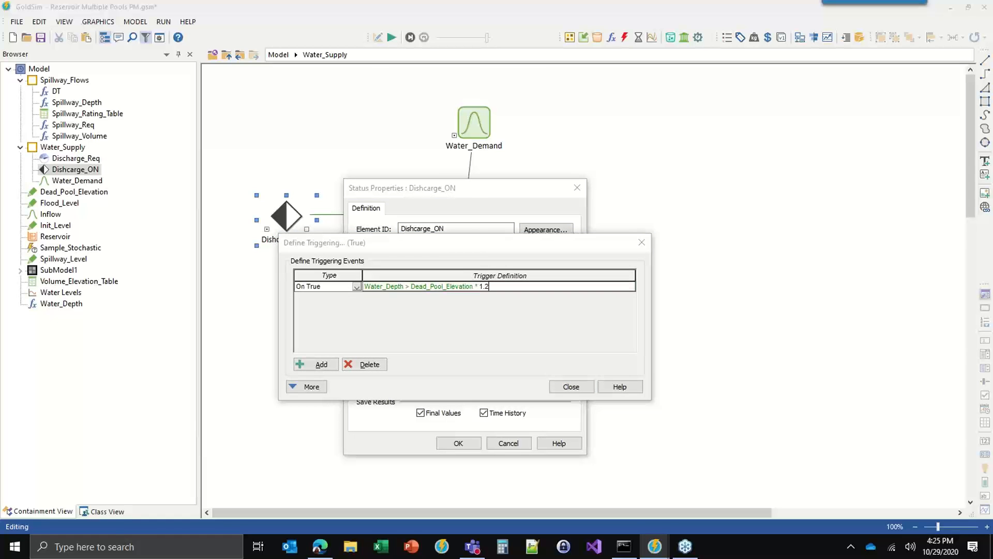
pyautogui.write('5')
pyautogui.click(569, 391)
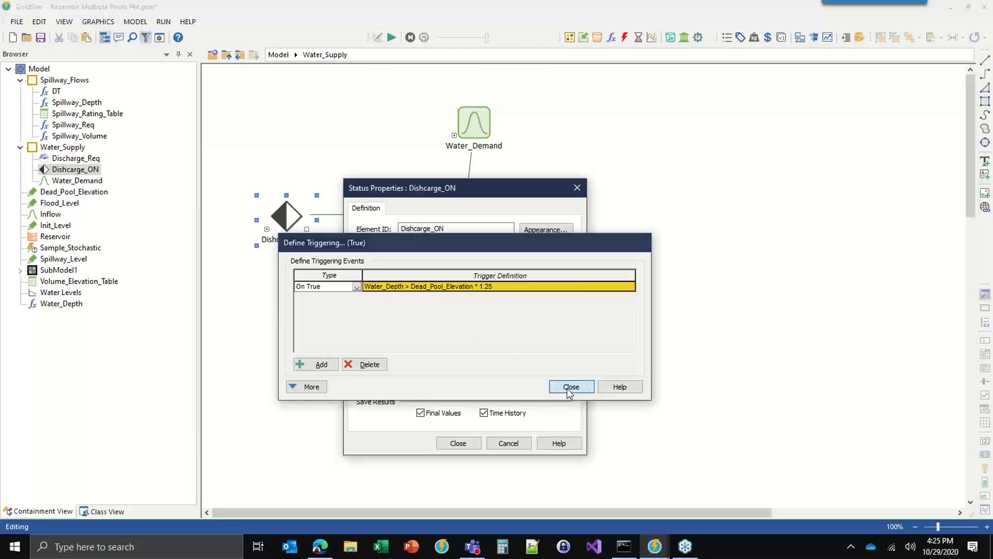
pyautogui.click(457, 443)
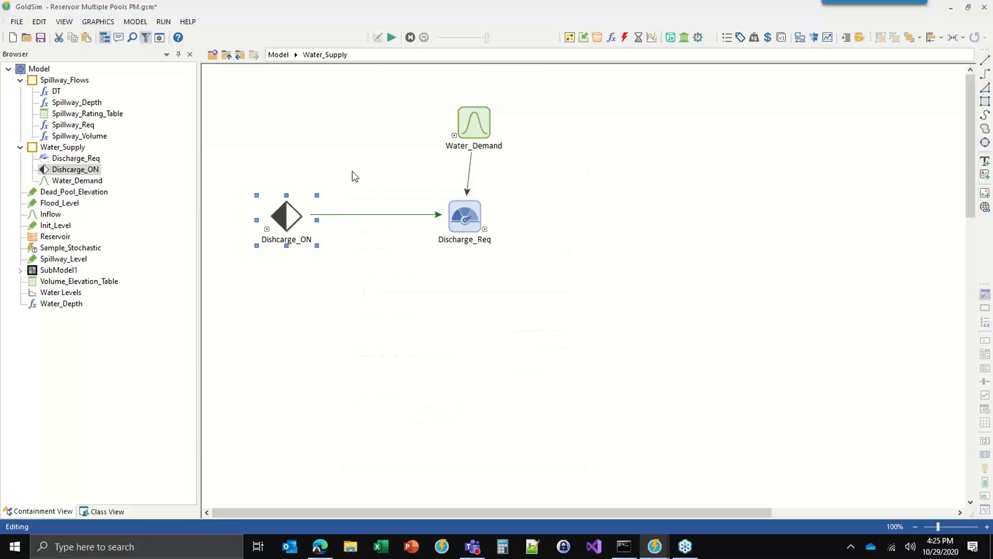
# Step: Rerun the simulation and check the time history of Discharge_Req with the revised trigger
pyautogui.press('F5')
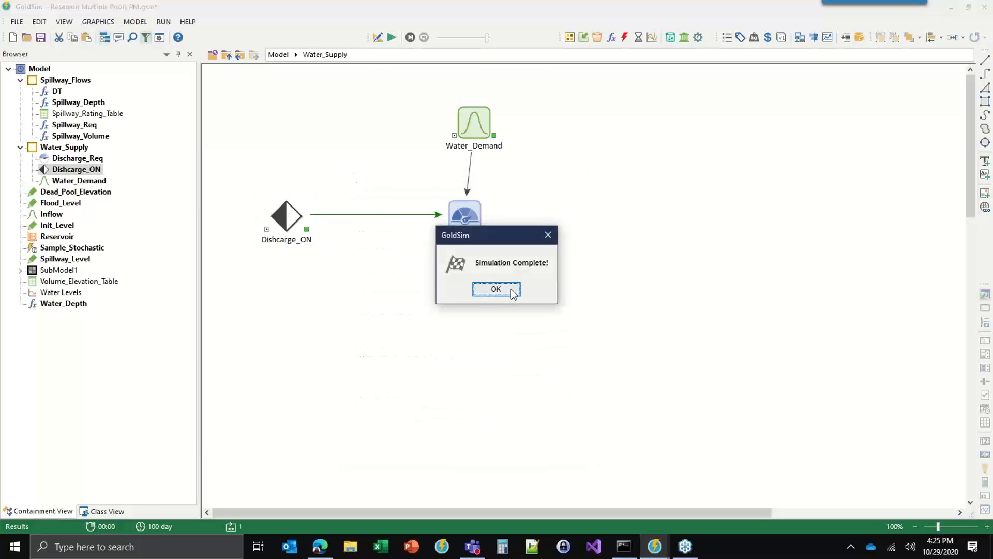
pyautogui.click(496, 289)
pyautogui.rightClick(467, 216)
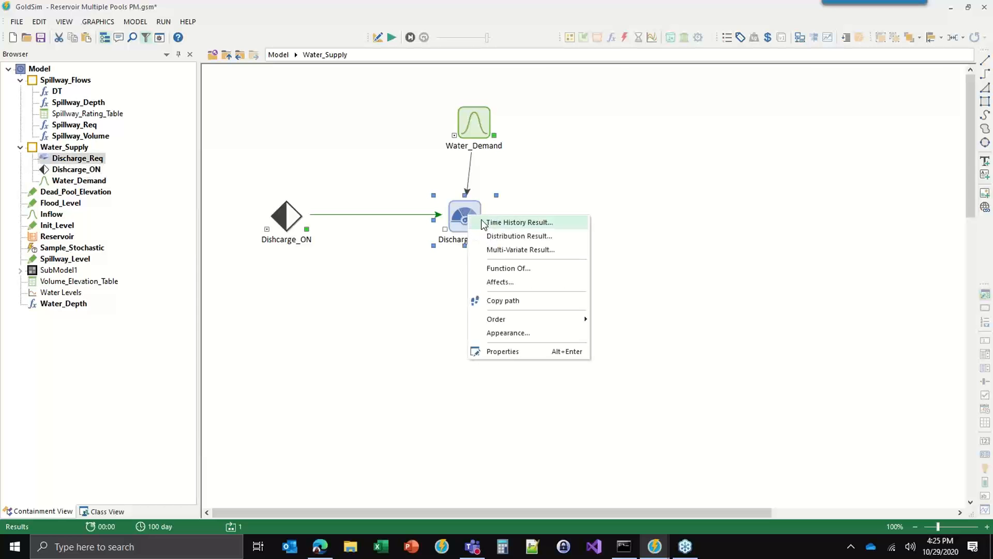
pyautogui.click(497, 224)
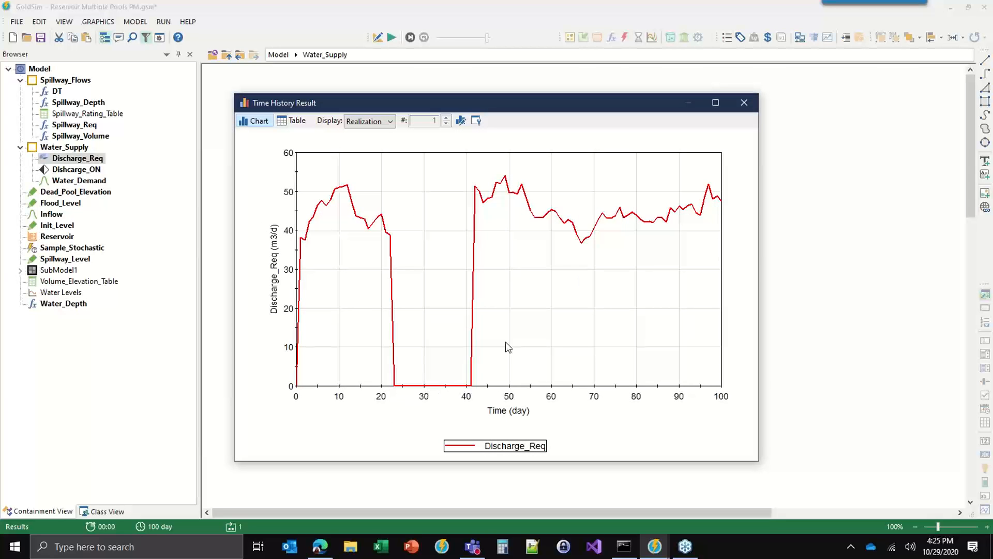
pyautogui.click(744, 103)
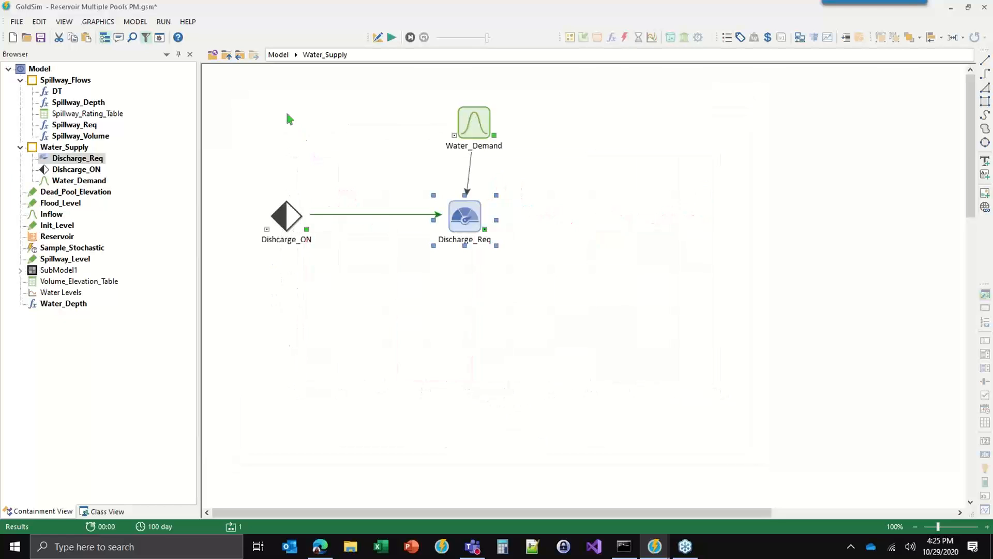
# Step: Review the Water Levels chart at the model's top level, and return the model to edit mode
pyautogui.click(226, 55)
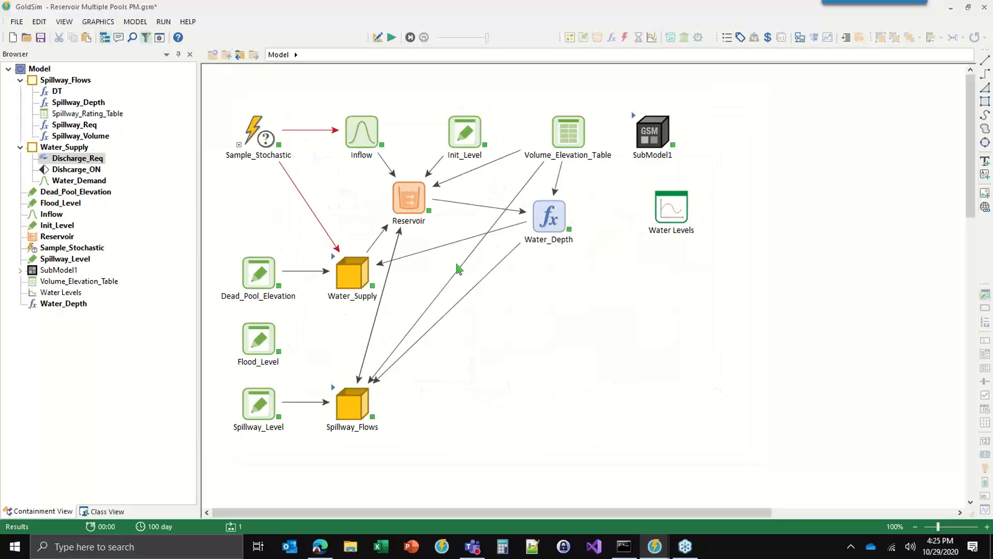
pyautogui.doubleClick(648, 209)
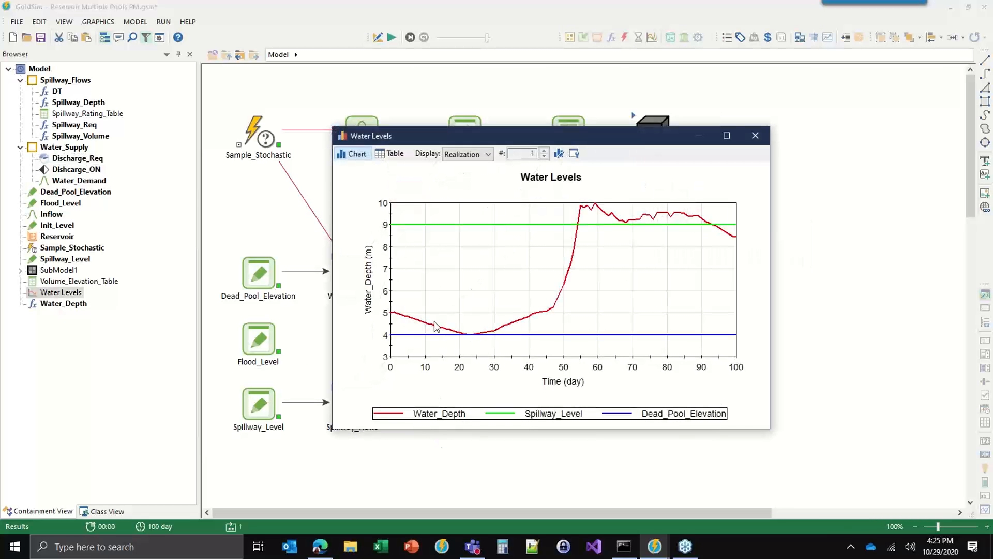
pyautogui.moveTo(428, 328)
pyautogui.moveTo(573, 252)
pyautogui.click(755, 138)
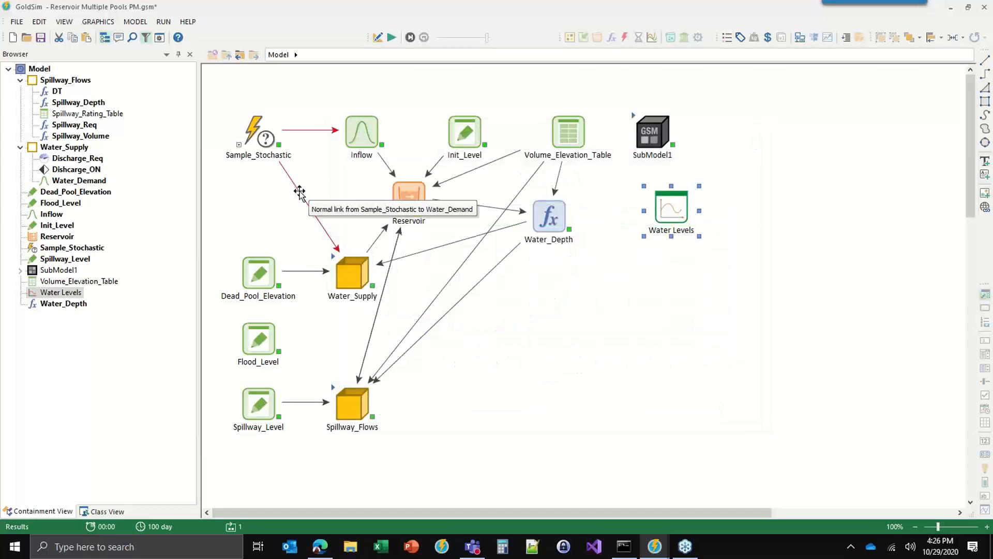
pyautogui.press('F4')
pyautogui.press('Return')
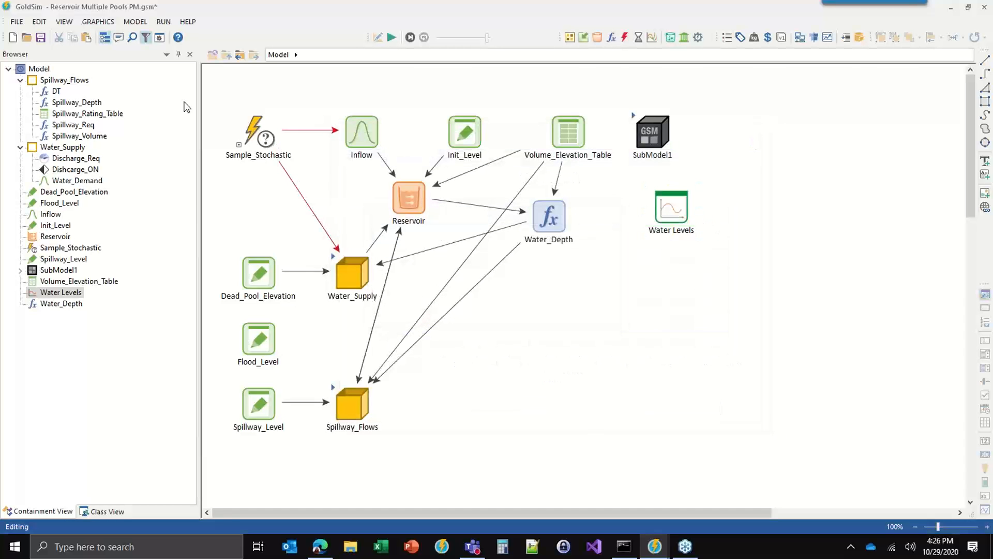
# Step: Review the advanced time settings for unscheduled updates in the simulation settings, and close both dialogs
pyautogui.click(160, 39)
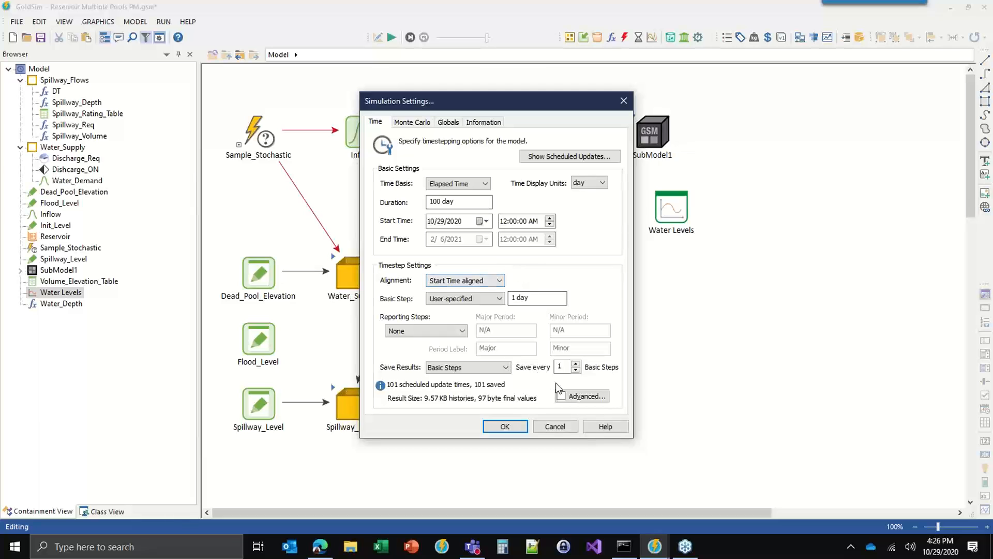
pyautogui.click(584, 396)
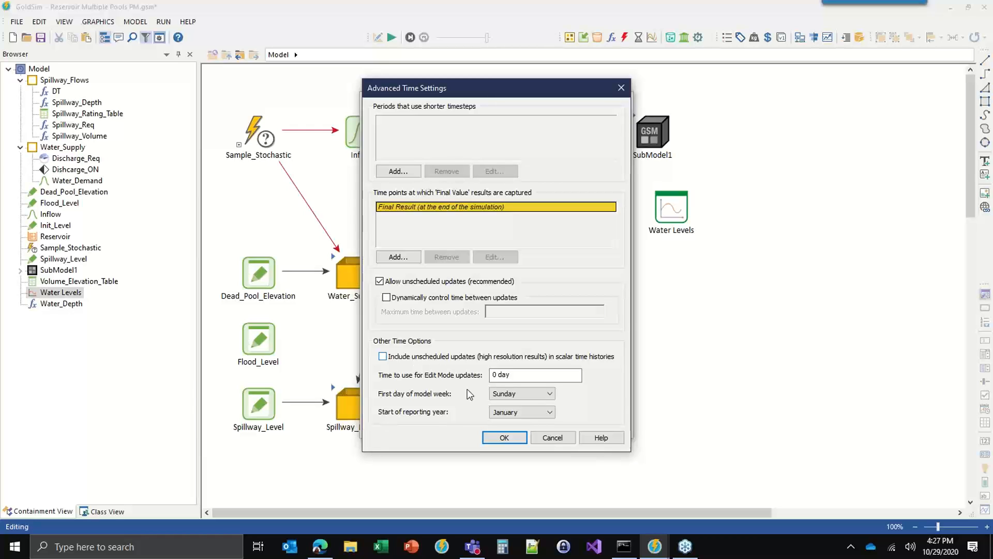
pyautogui.click(504, 437)
pyautogui.click(503, 428)
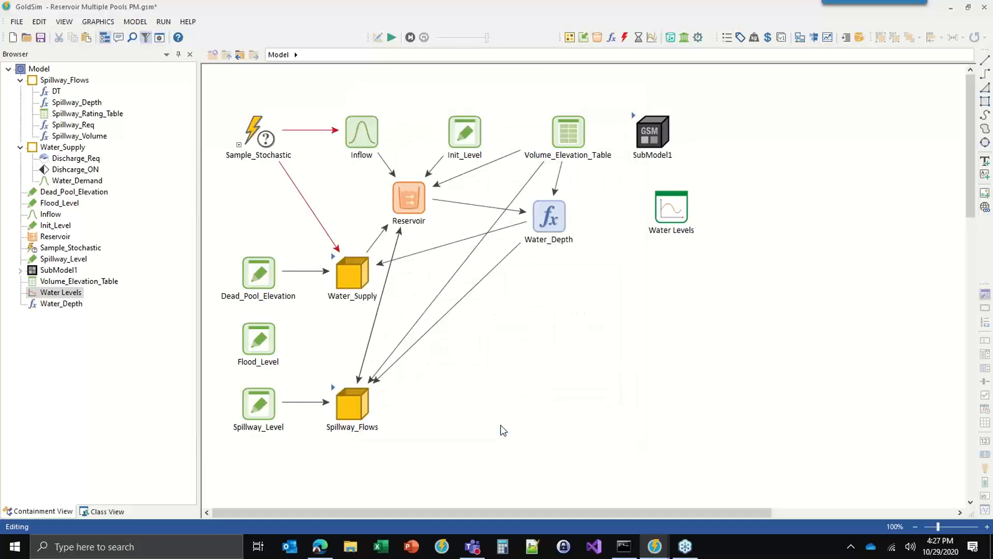
# Step: Examine the Reservoir pool's initial quantity and its lower and upper bound definitions, and close its properties
pyautogui.click(409, 206)
pyautogui.doubleClick(409, 196)
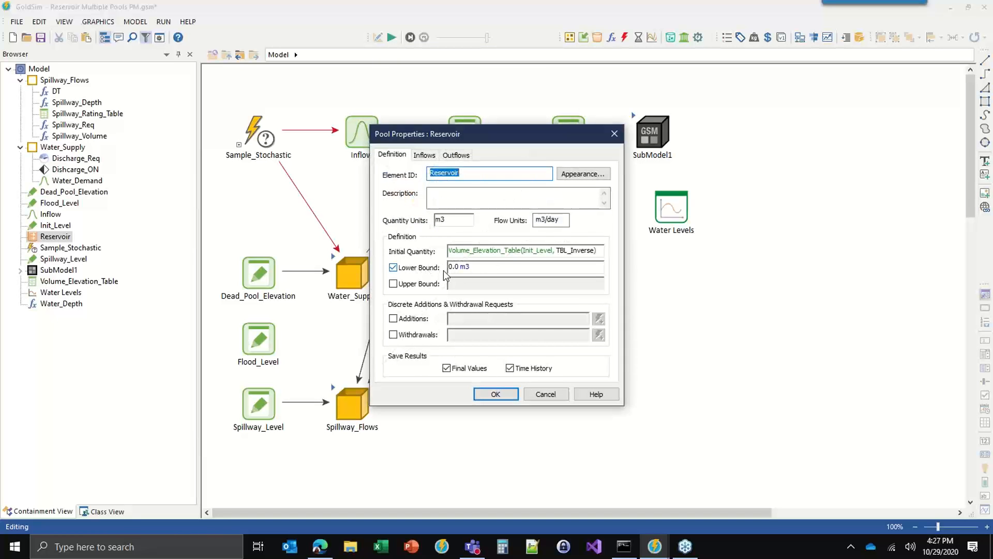
pyautogui.click(487, 392)
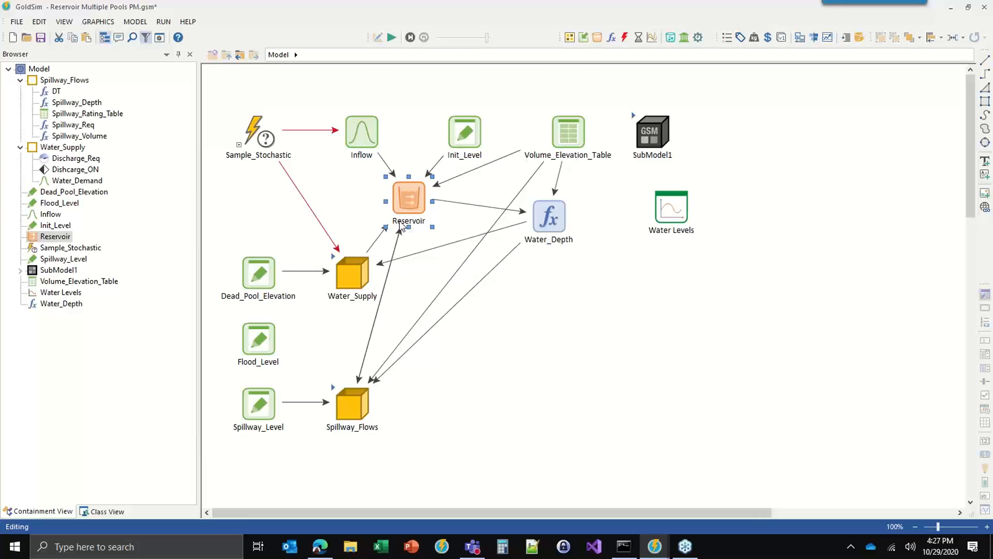
pyautogui.moveTo(399, 203)
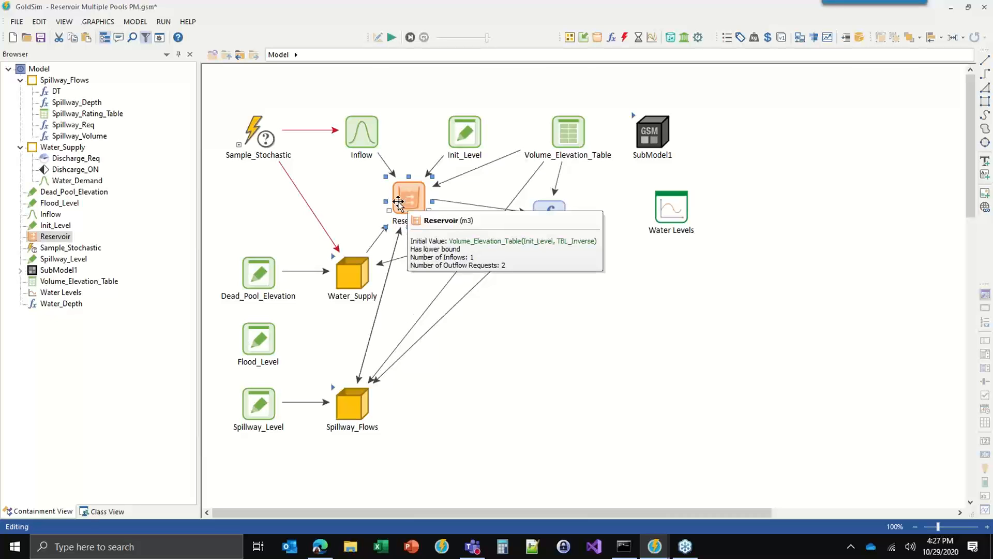
pyautogui.doubleClick(398, 201)
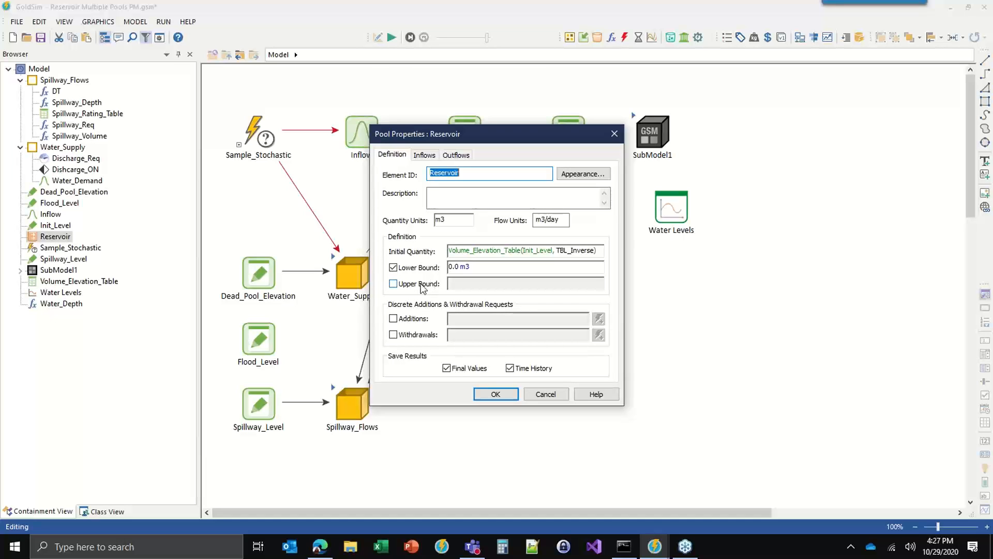
pyautogui.click(493, 394)
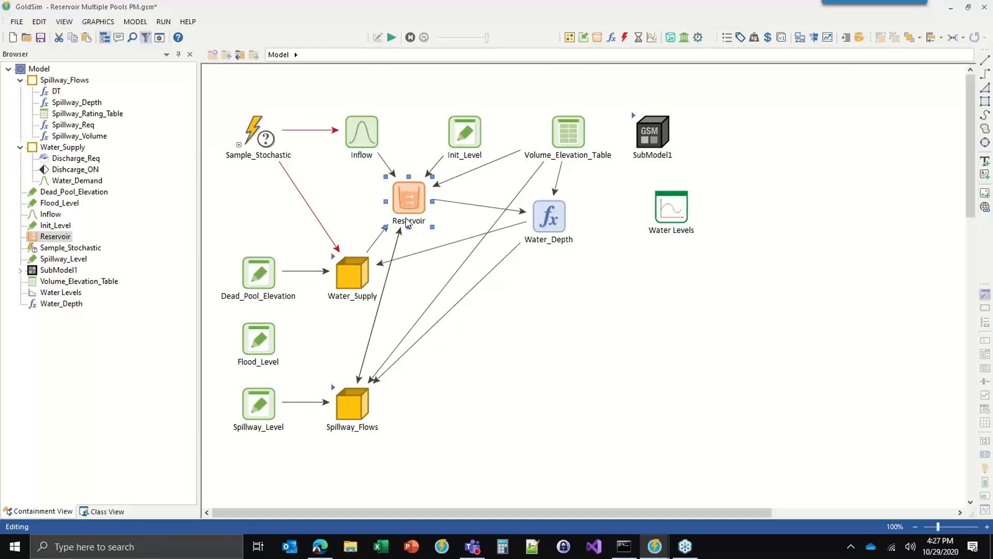
pyautogui.doubleClick(407, 196)
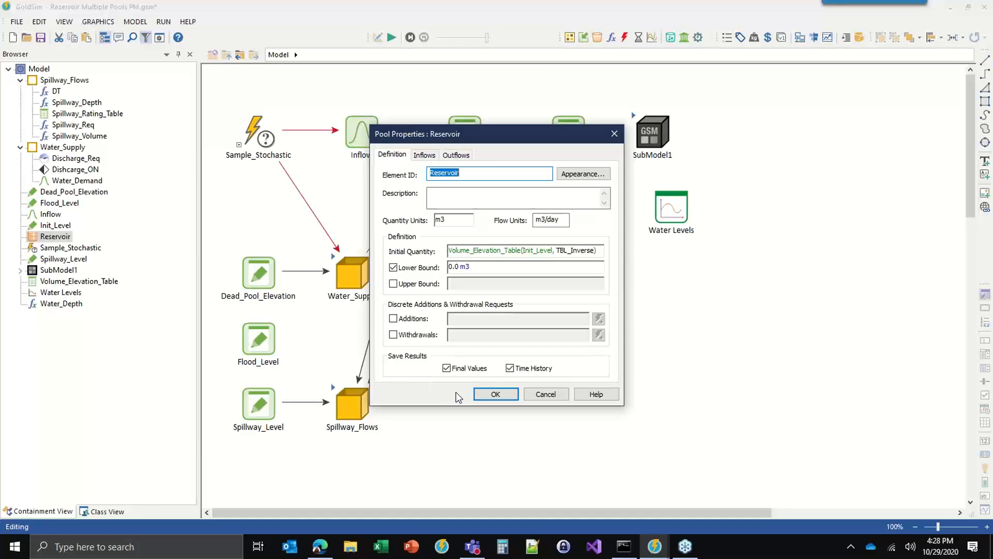
pyautogui.click(494, 394)
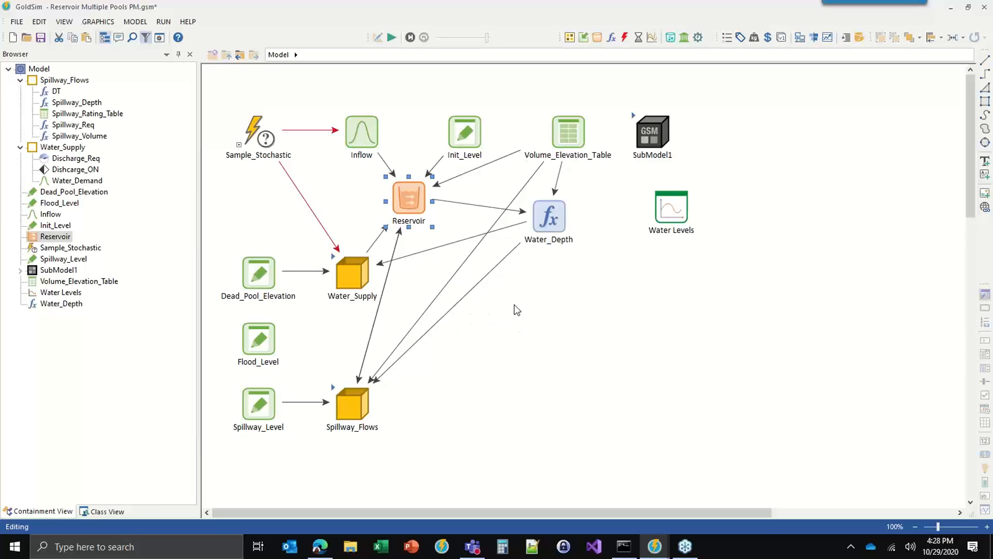
pyautogui.click(624, 39)
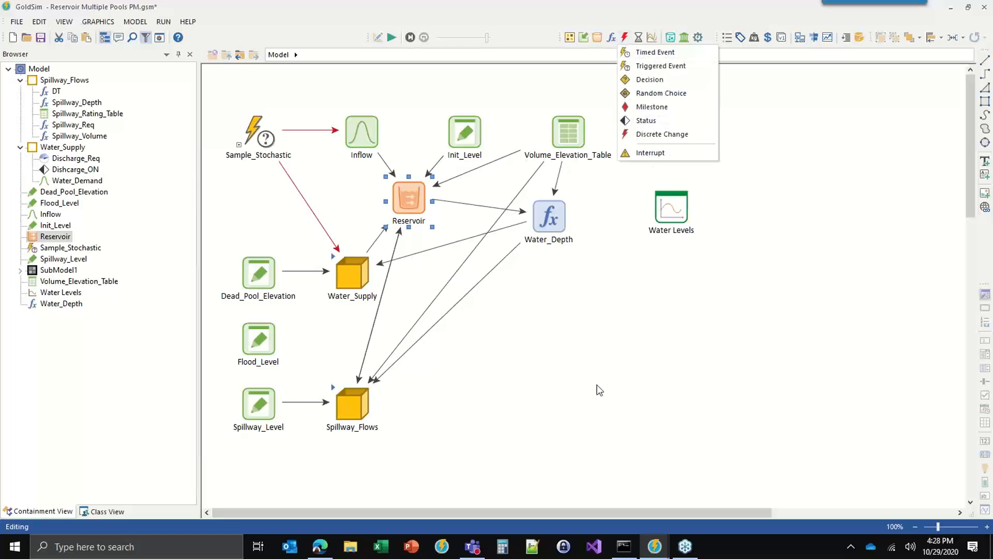
pyautogui.click(598, 422)
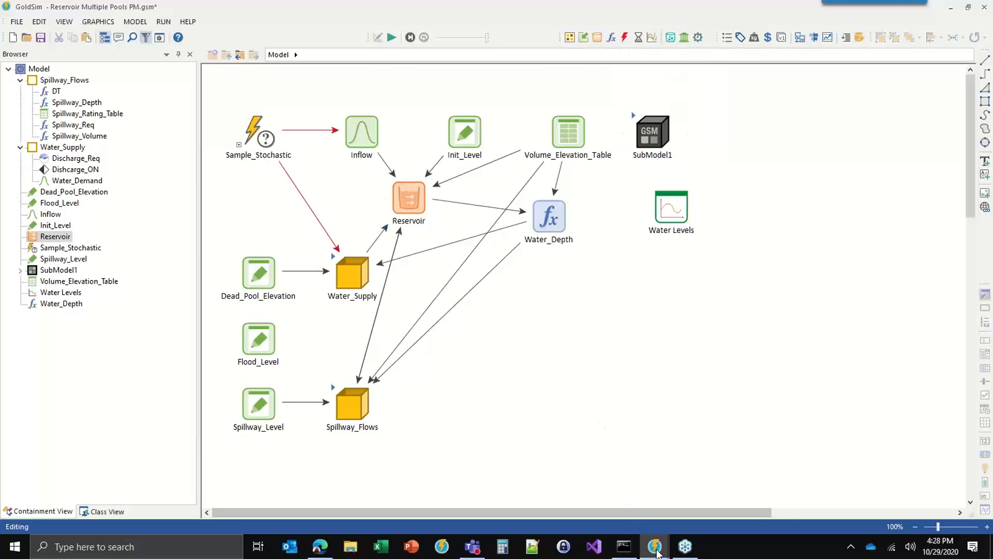
# Step: Switch to the Reservoir_Operating_Pools model and show the uncontrolled spillway flow section inside the Flood_Spill_Controls container
pyautogui.moveTo(656, 543)
pyautogui.click(698, 500)
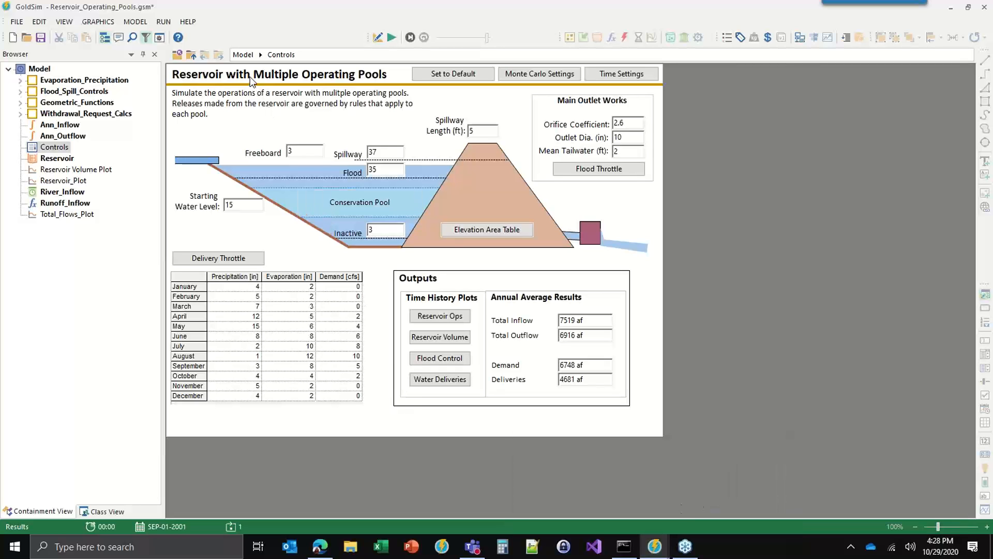
pyautogui.click(239, 55)
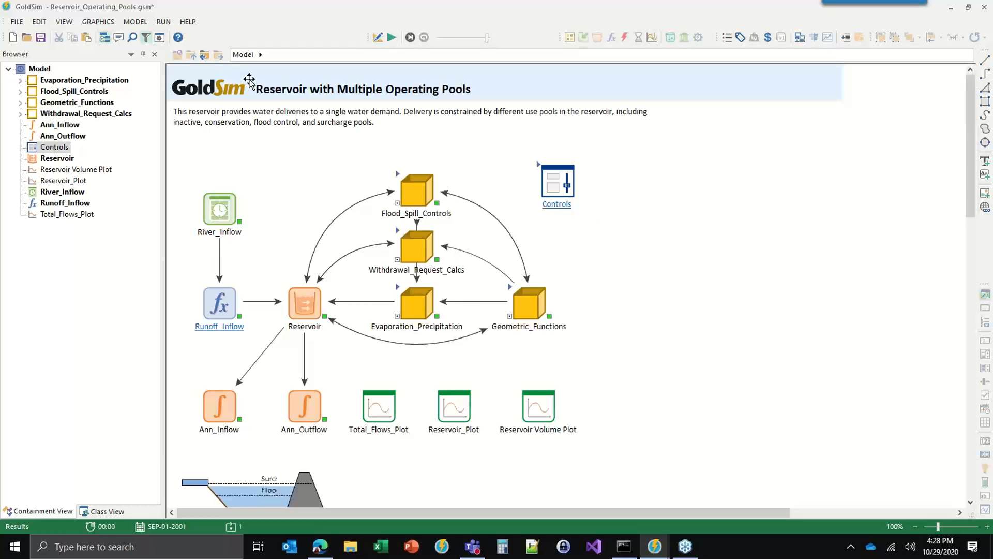
pyautogui.click(399, 176)
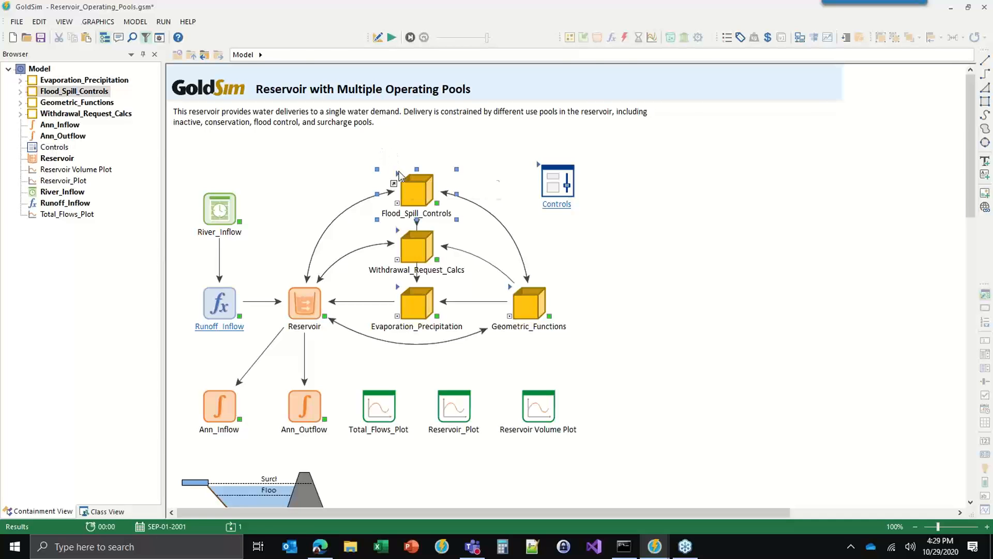
pyautogui.doubleClick(399, 176)
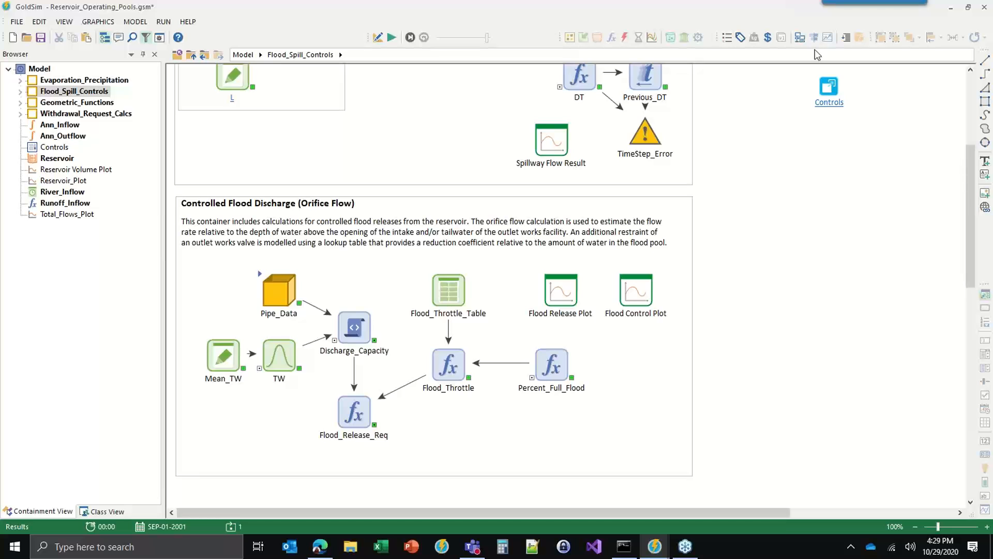
pyautogui.click(969, 103)
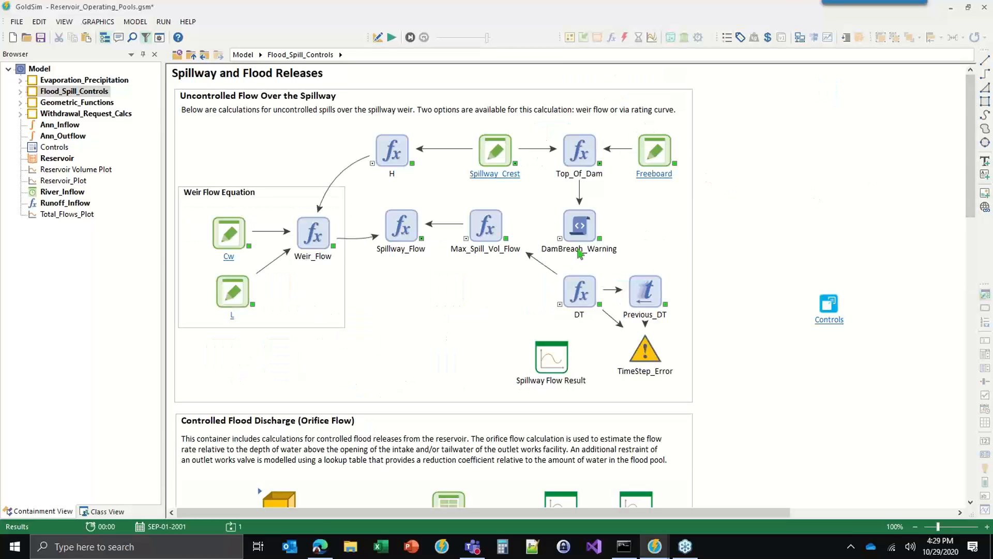
# Step: Examine the DamBreach_Warning script and its log warning statement in result mode, and close the properties
pyautogui.doubleClick(573, 230)
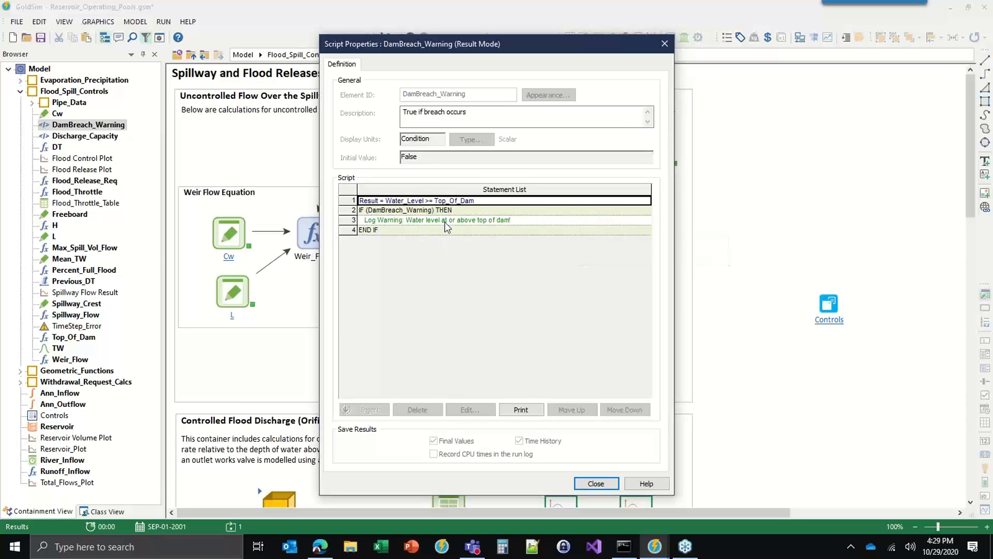
pyautogui.moveTo(406, 223)
pyautogui.click(596, 484)
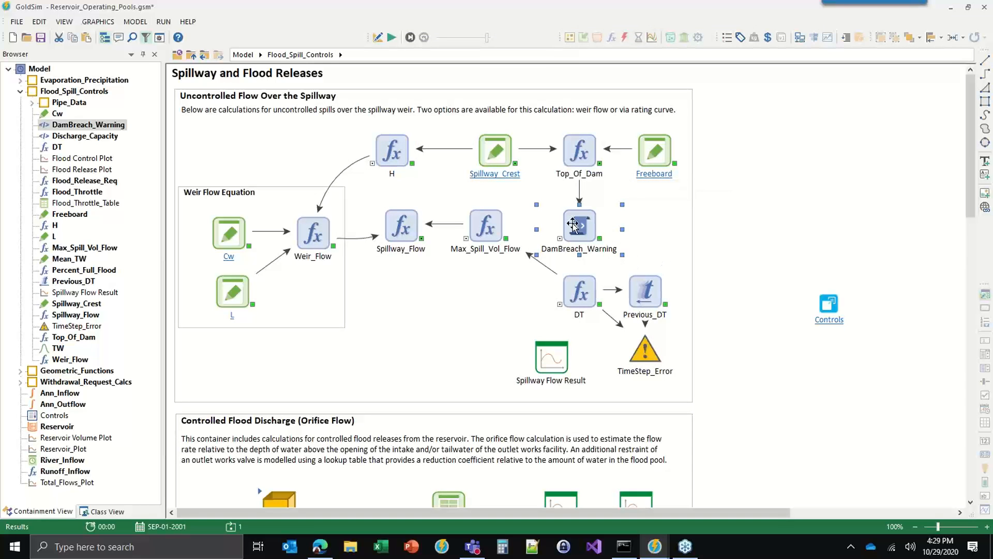
pyautogui.moveTo(573, 225)
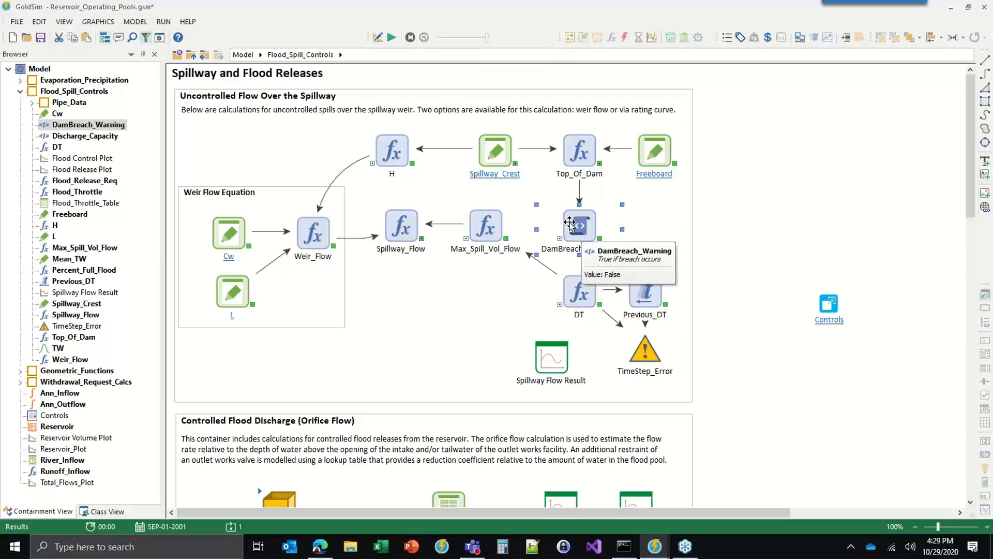
pyautogui.doubleClick(572, 226)
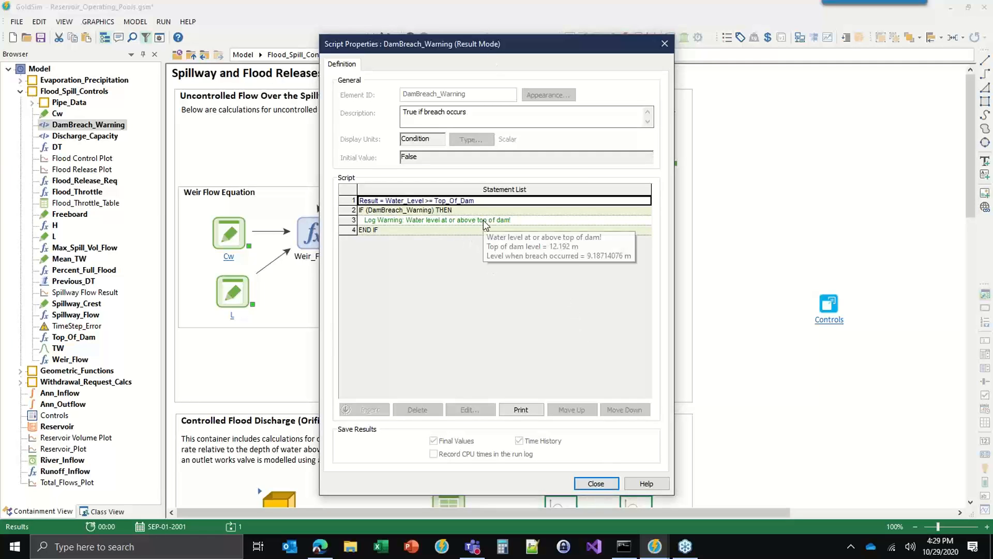
pyautogui.click(596, 484)
# Step: Return the model to edit mode and review the message text of the log statement in the DamBreach_Warning script
pyautogui.press('F4')
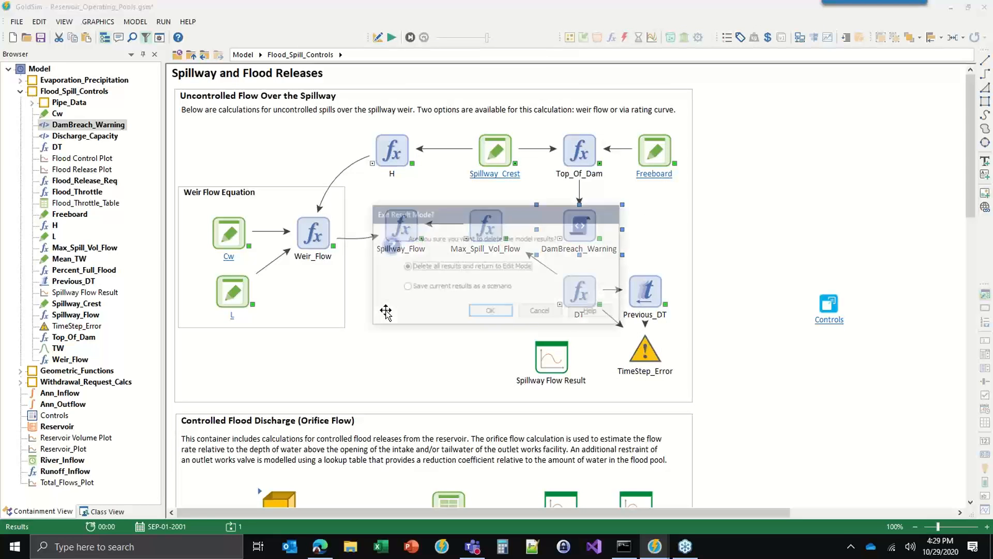
pyautogui.press('Return')
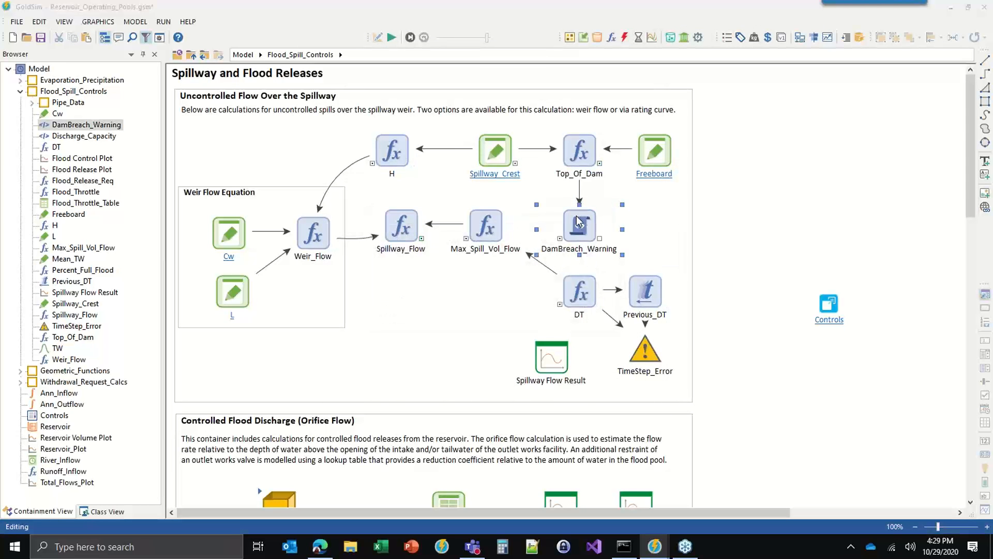
pyautogui.doubleClick(576, 217)
pyautogui.click(517, 220)
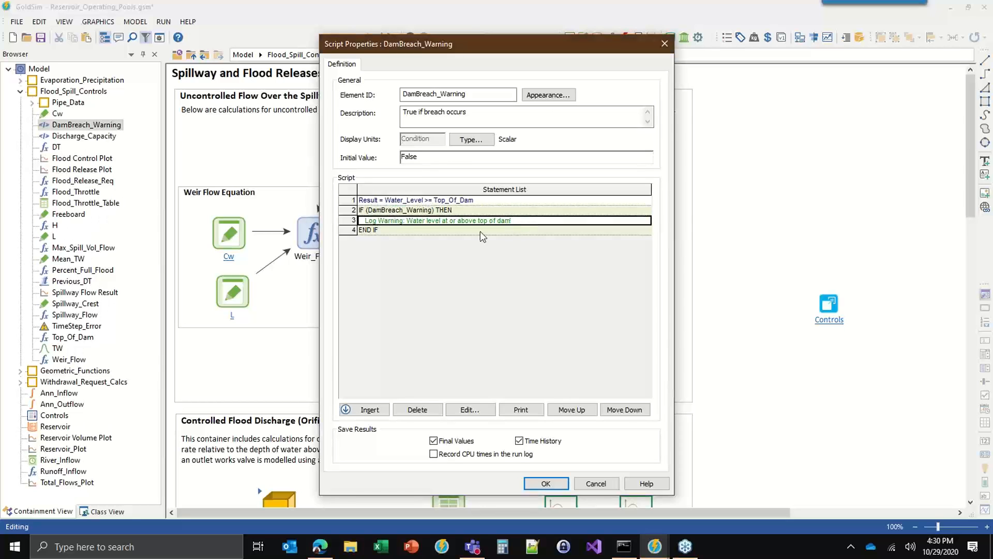
pyautogui.doubleClick(430, 221)
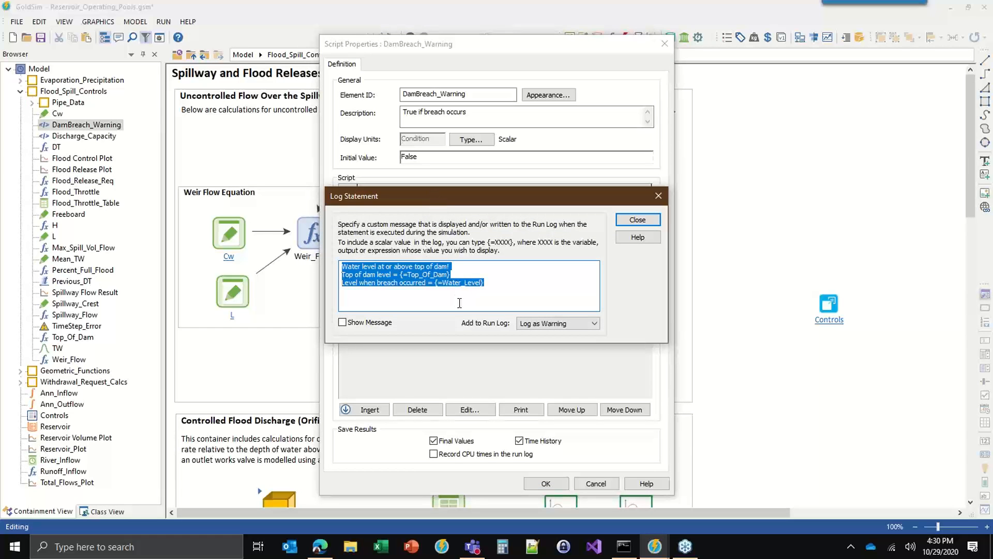
pyautogui.click(496, 283)
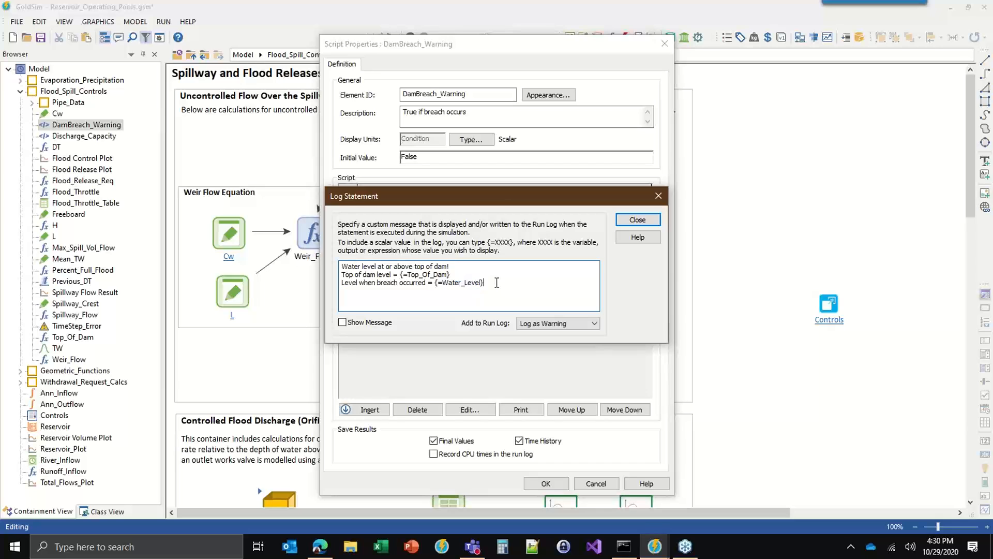
pyautogui.moveTo(502, 195); pyautogui.dragTo(494, 261)
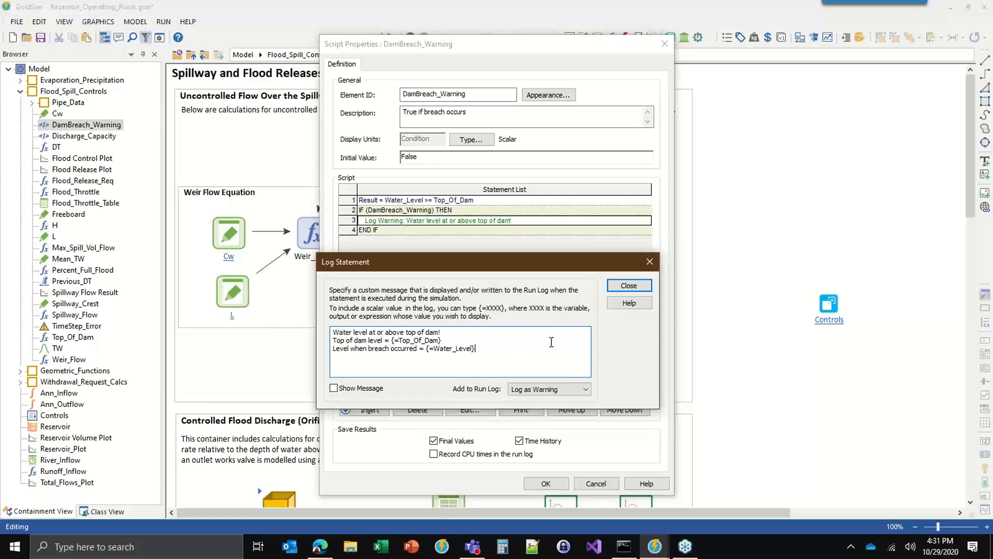
pyautogui.click(629, 286)
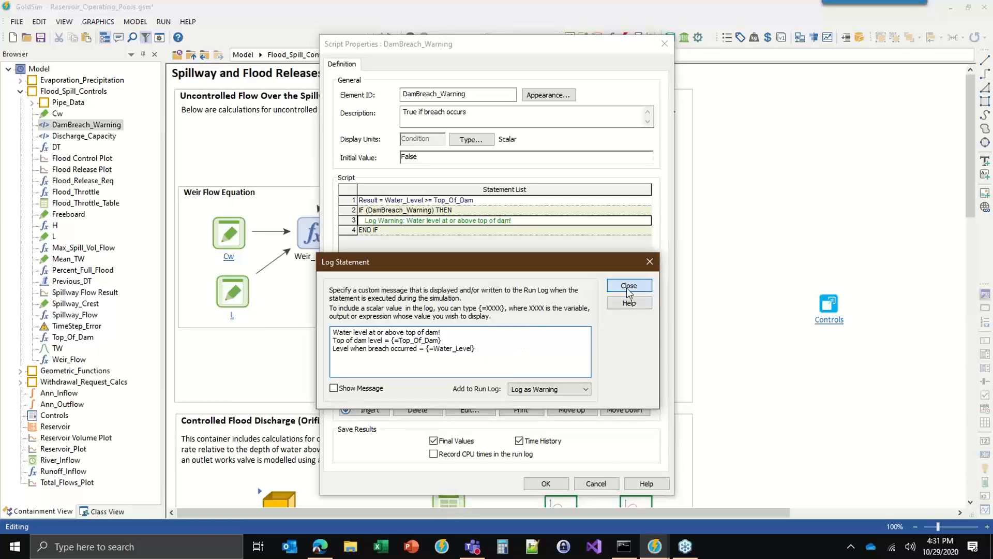
pyautogui.click(547, 483)
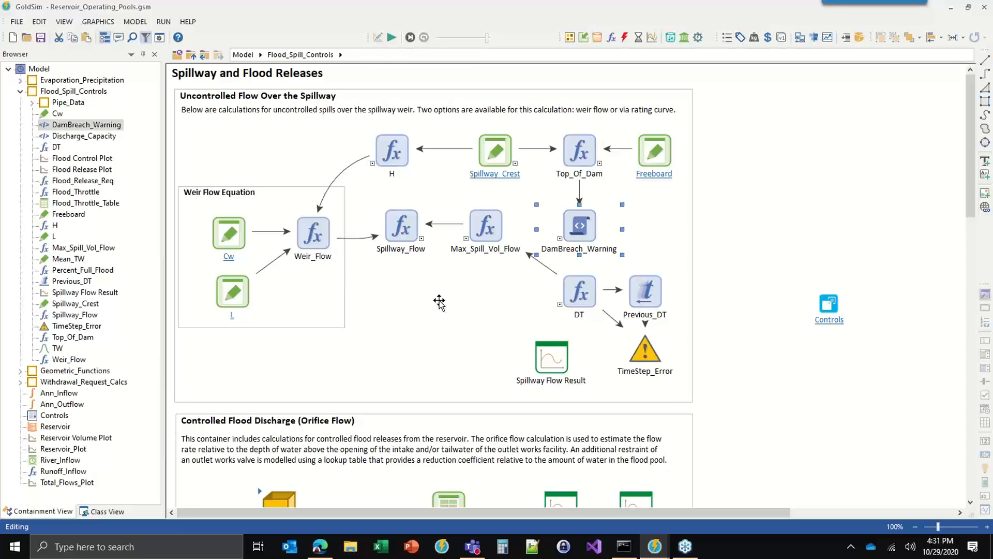
# Step: Switch back to the Reservoir Multiple Pools PM model and review the data entries of Volume_Elevation_Table
pyautogui.moveTo(649, 552)
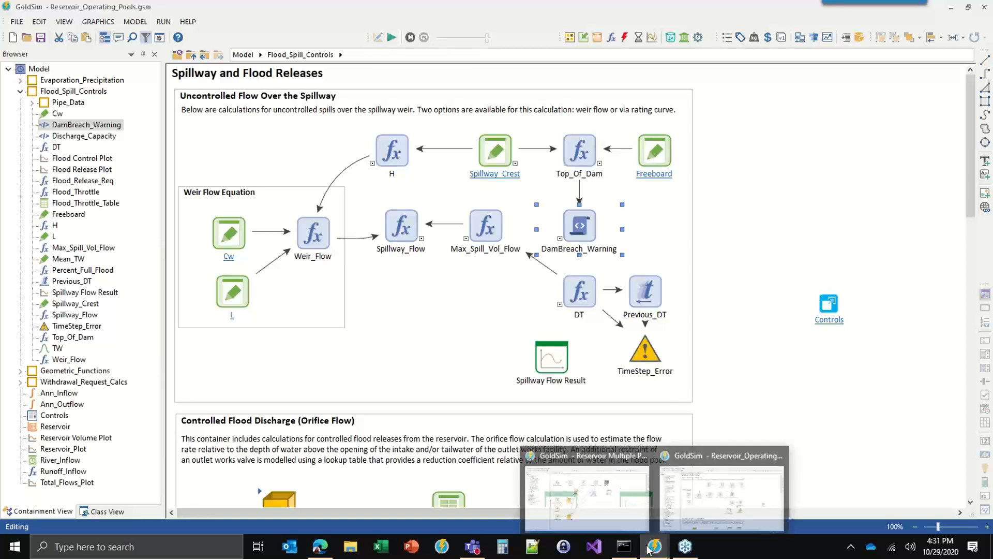
pyautogui.click(615, 518)
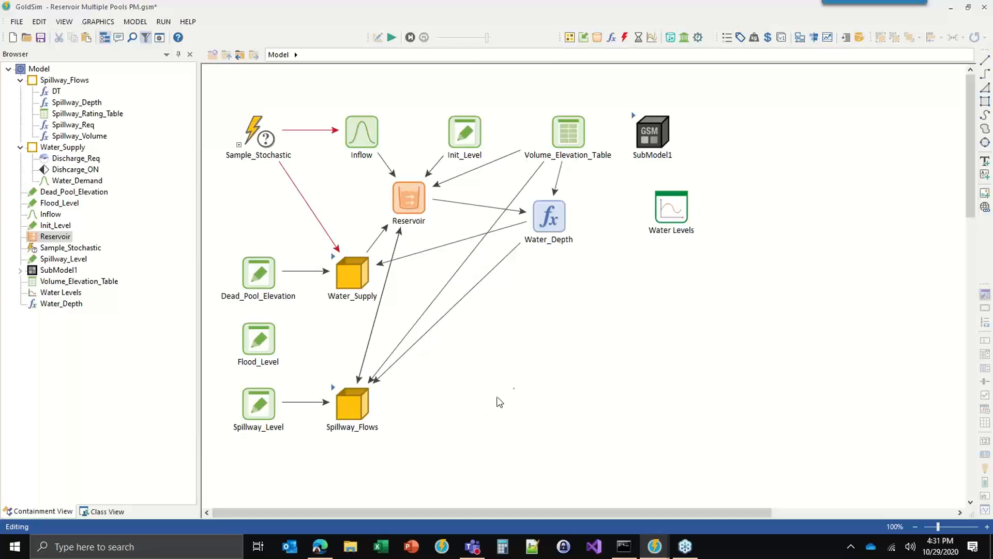
pyautogui.click(575, 137)
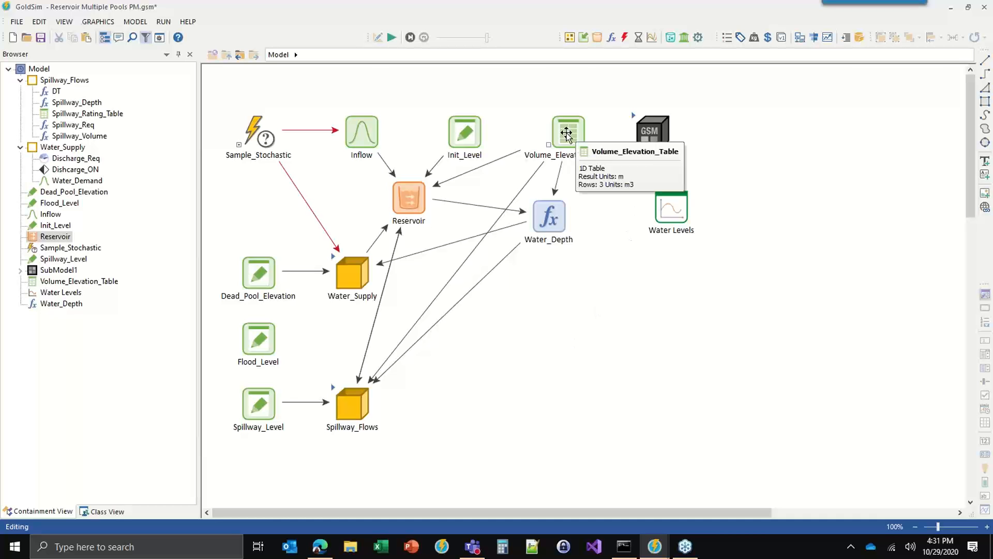
pyautogui.doubleClick(567, 134)
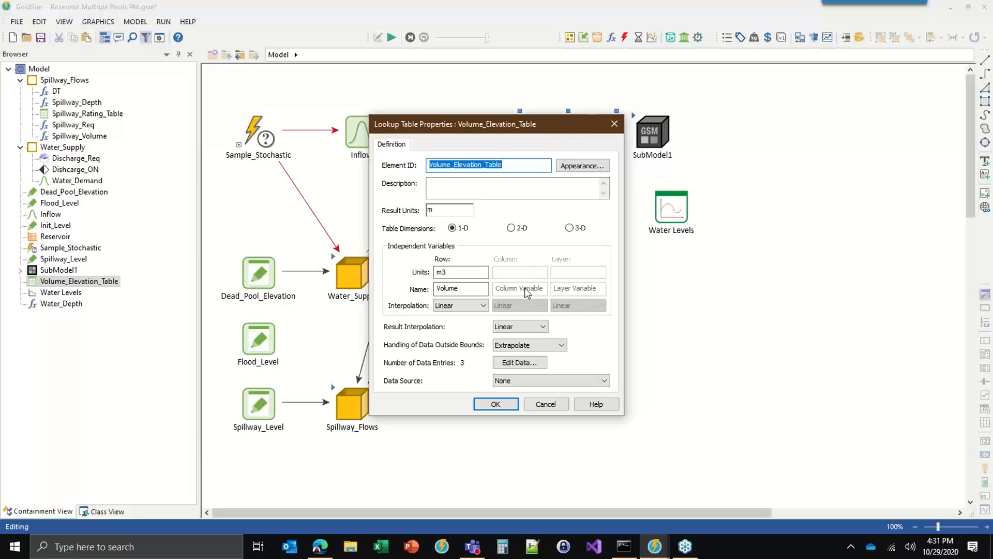
pyautogui.click(520, 362)
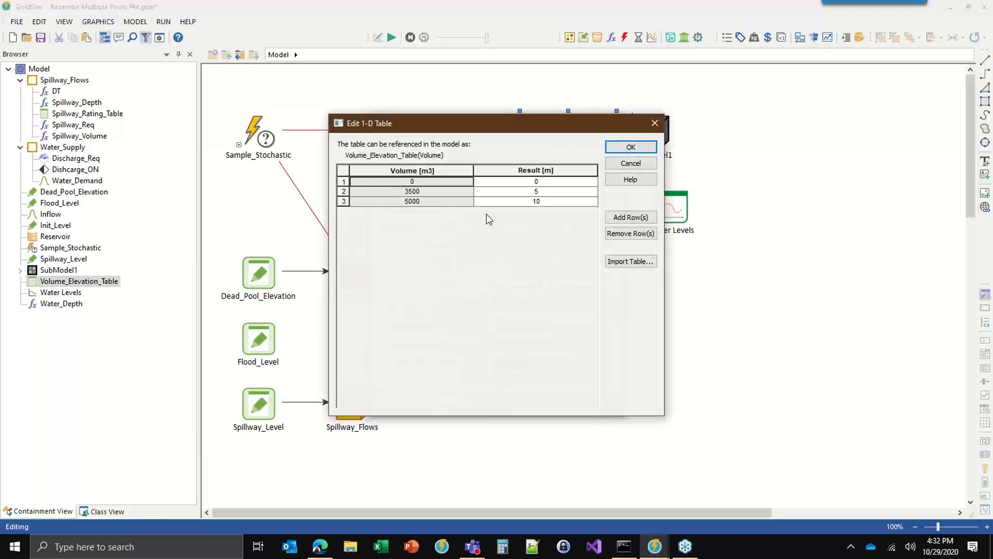
pyautogui.click(631, 148)
pyautogui.click(495, 404)
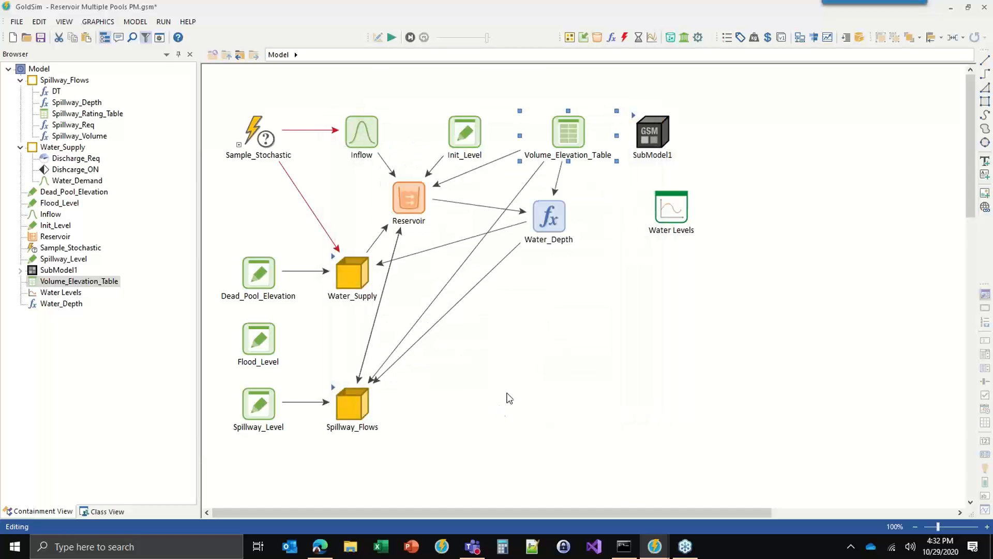
# Step: Review the Monte Carlo and time settings in the properties of SubModel1, and close the properties
pyautogui.click(635, 184)
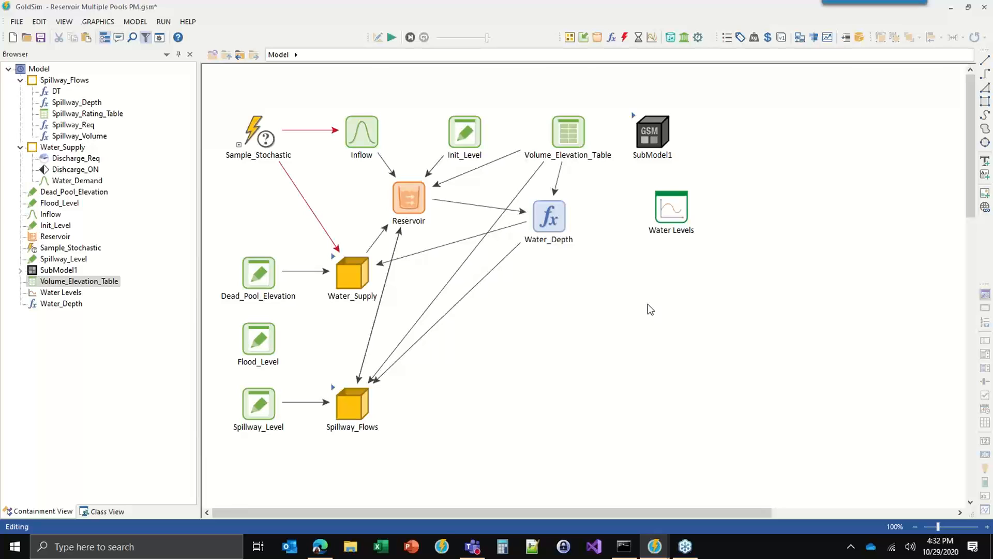
pyautogui.click(660, 144)
pyautogui.click(655, 167)
pyautogui.moveTo(577, 145)
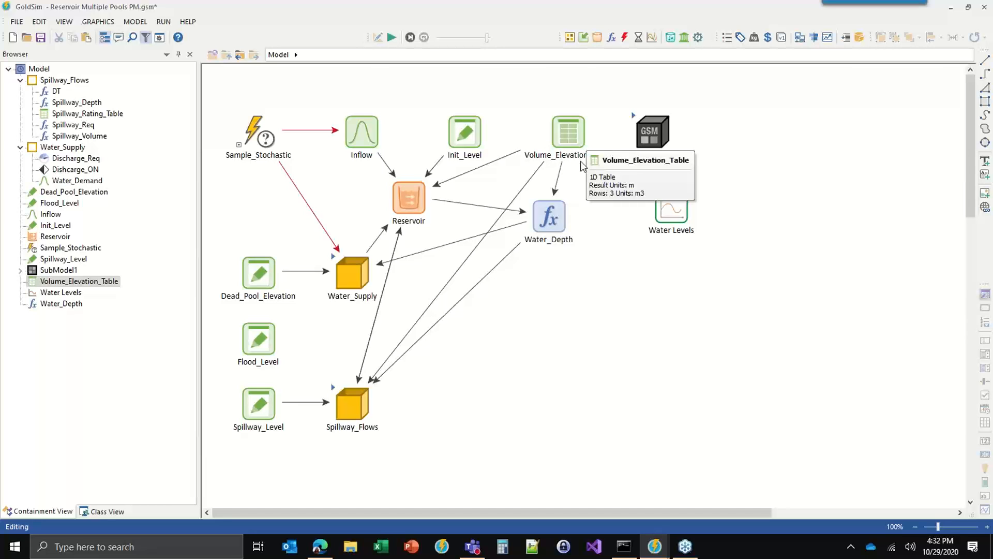
pyautogui.click(647, 126)
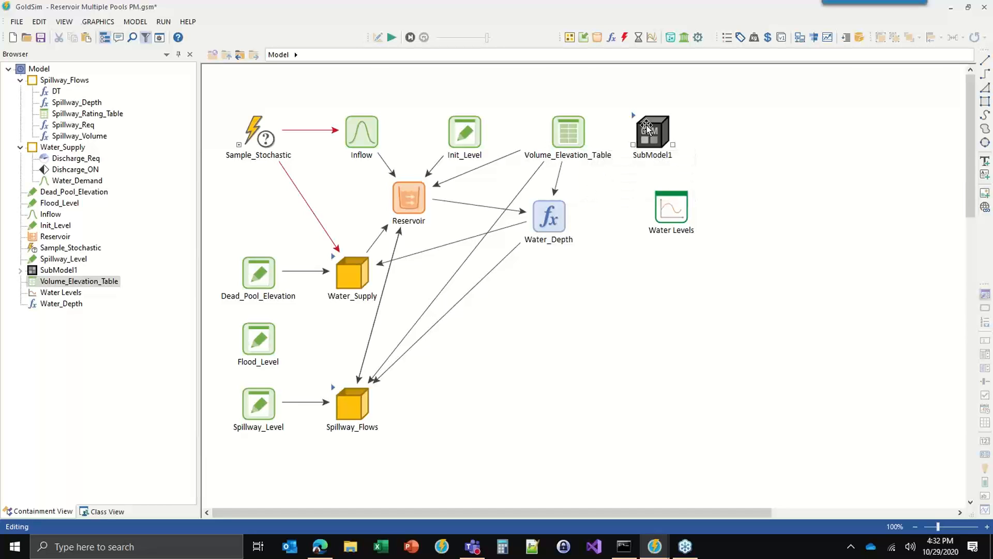
pyautogui.doubleClick(647, 127)
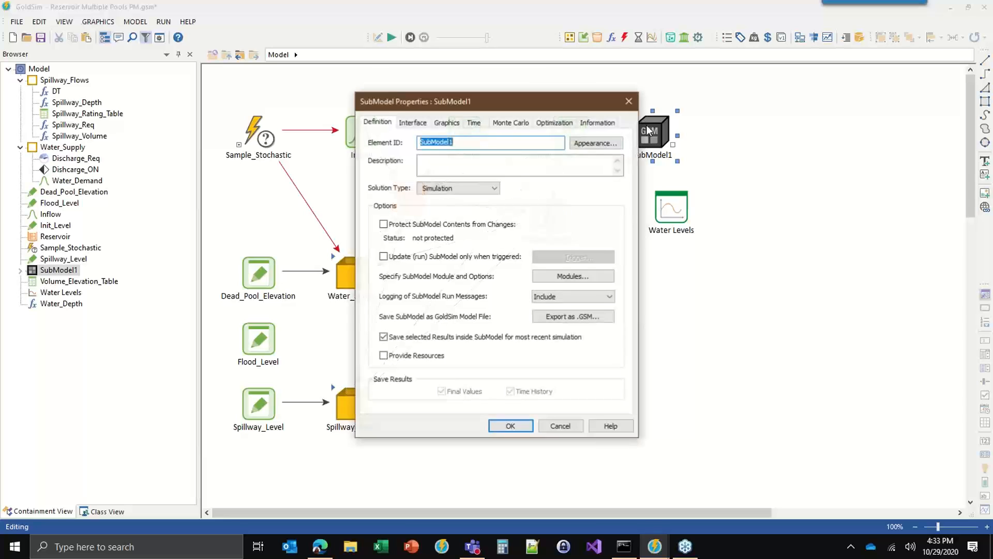
pyautogui.click(511, 122)
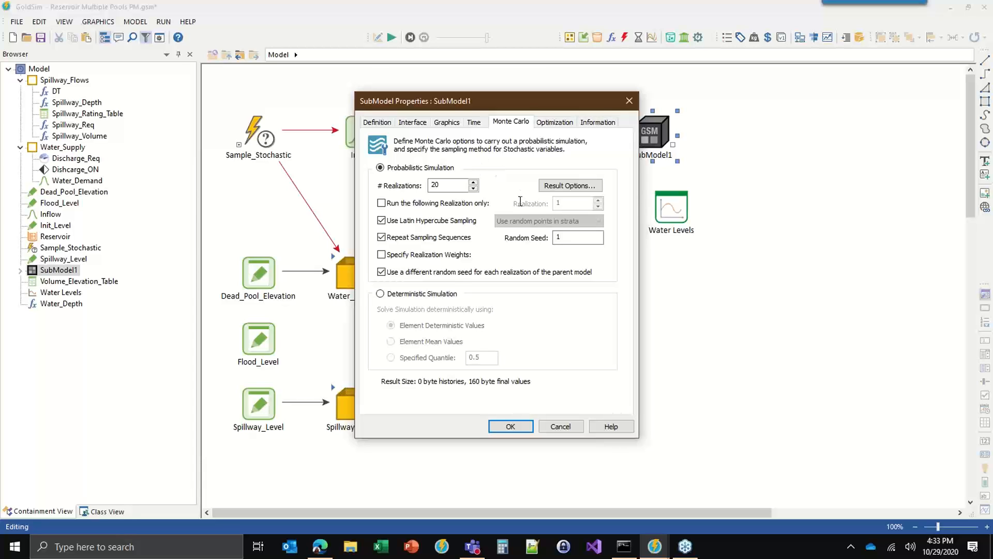
pyautogui.click(474, 123)
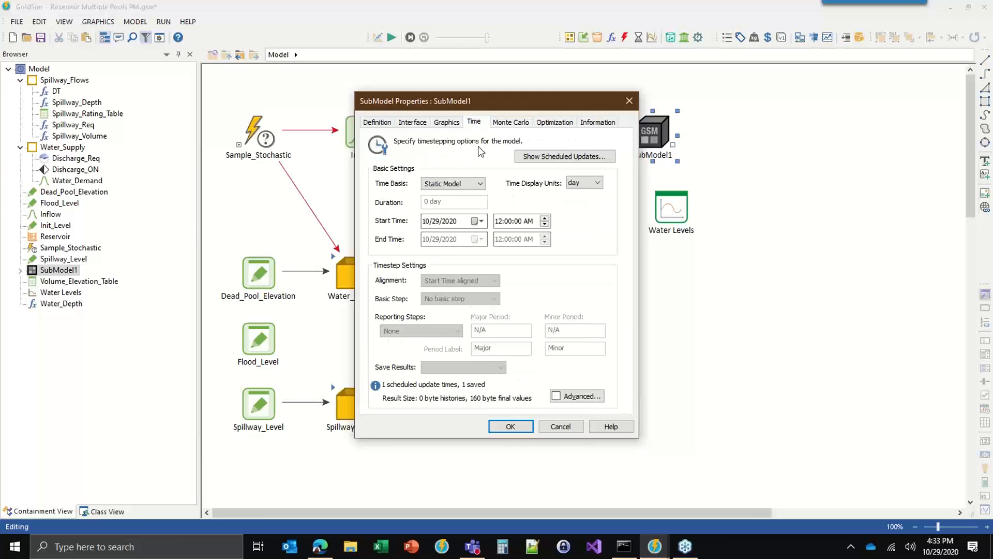
pyautogui.click(502, 124)
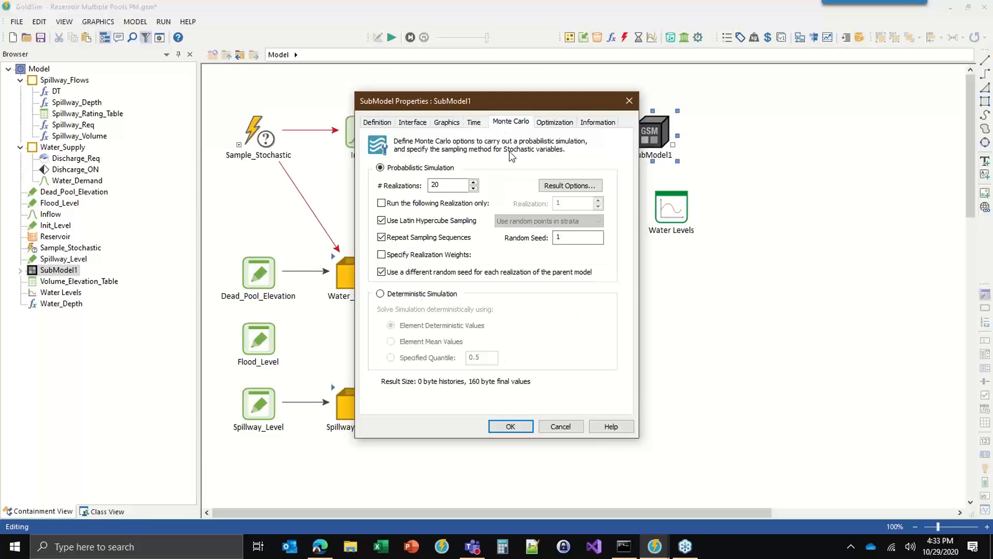
pyautogui.click(505, 427)
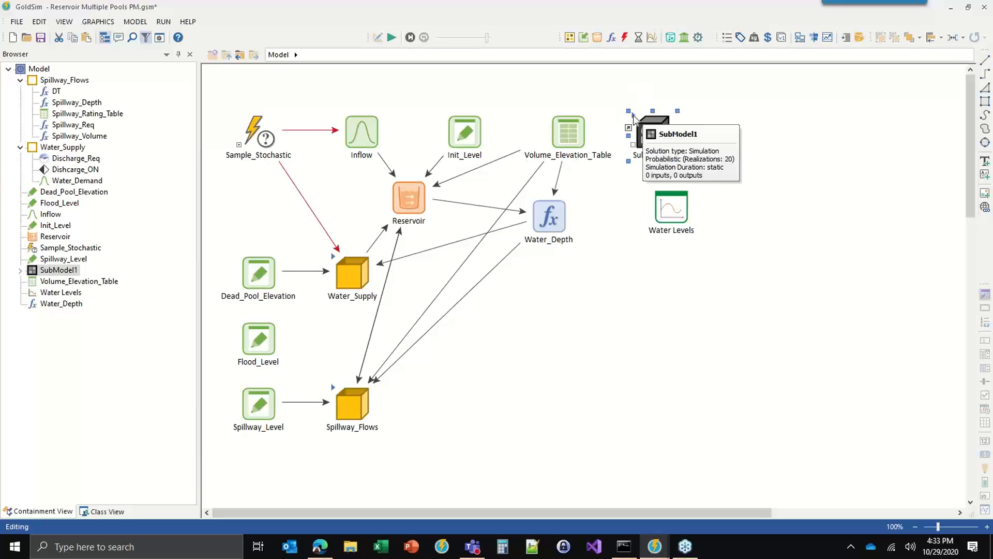
# Step: Inside SubModel1, move Volume_Elevation_Table level with the gap between Depth and Volume, and review the equations of both expressions
pyautogui.doubleClick(636, 120)
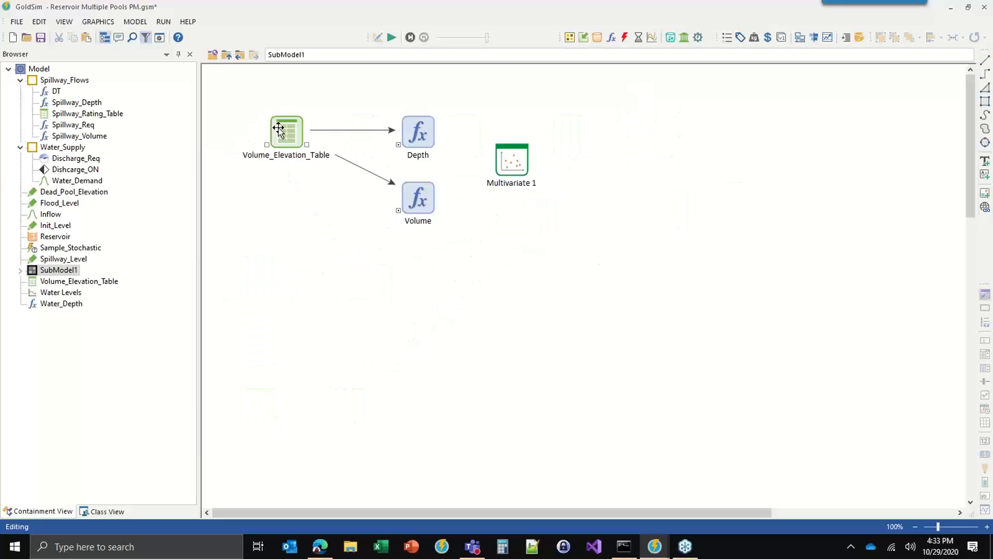
pyautogui.moveTo(284, 130); pyautogui.dragTo(287, 155)
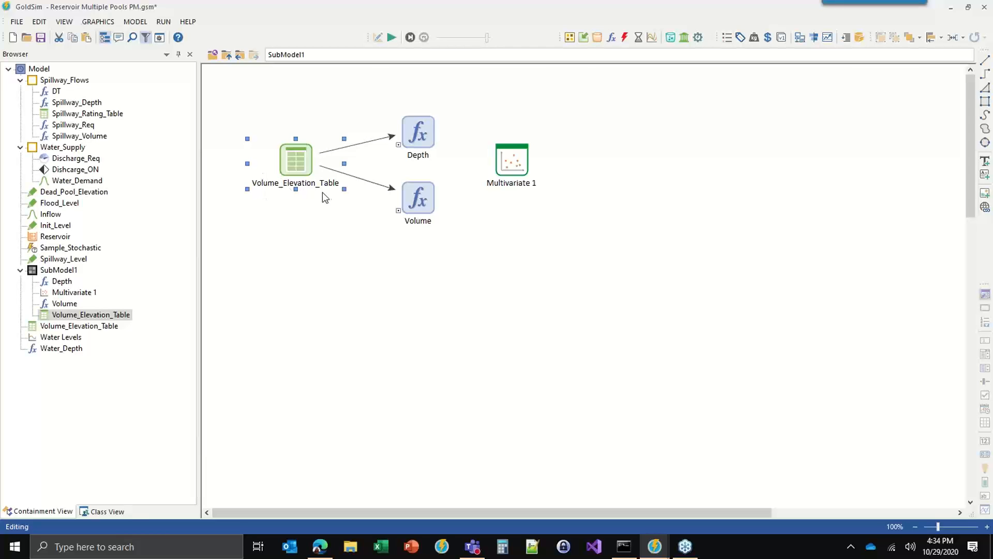
pyautogui.doubleClick(430, 137)
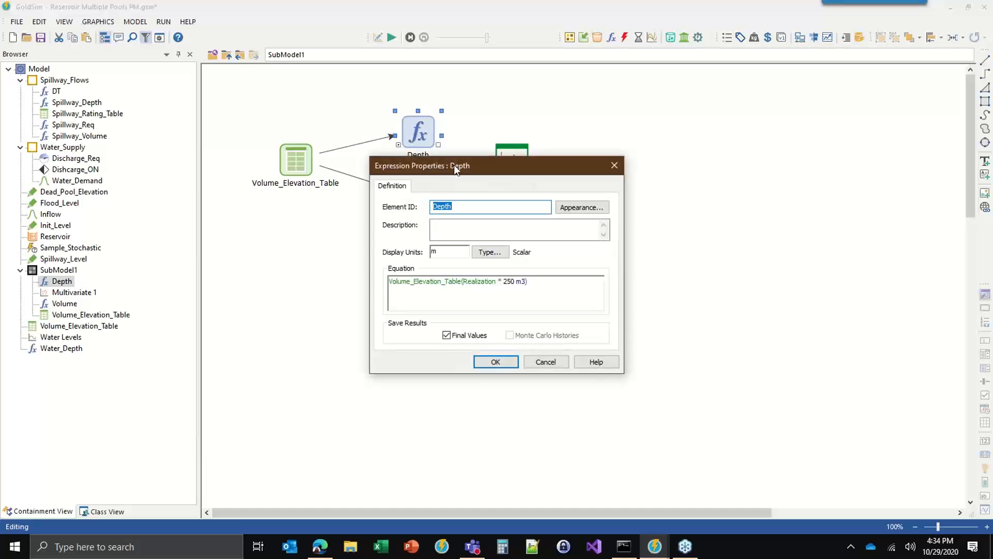
pyautogui.moveTo(461, 175); pyautogui.dragTo(554, 209)
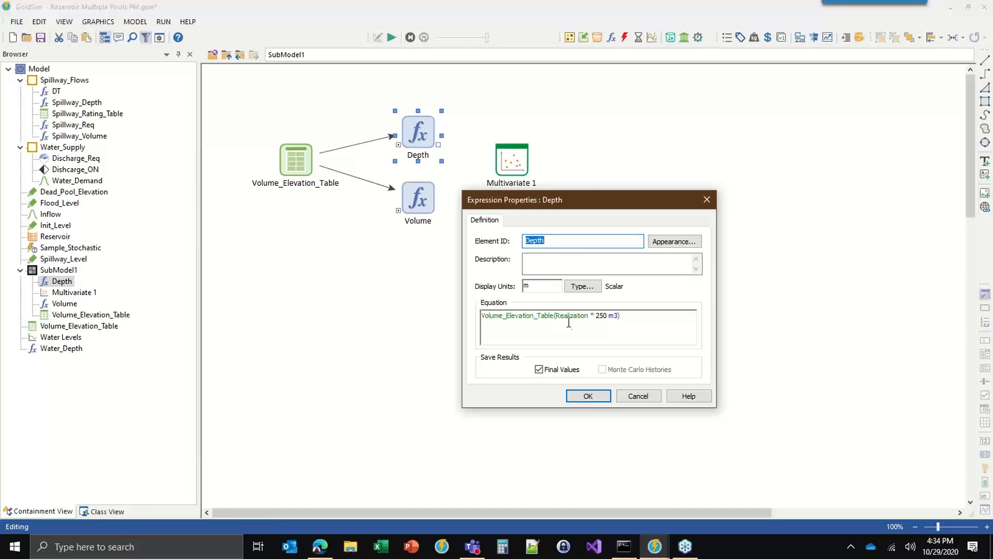
pyautogui.moveTo(570, 326)
pyautogui.click(588, 396)
pyautogui.doubleClick(423, 217)
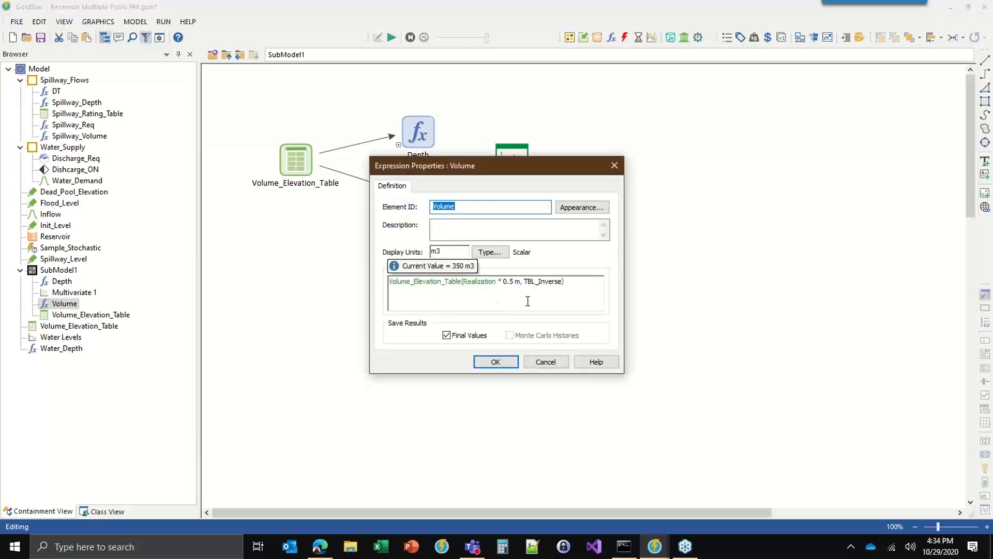
pyautogui.click(503, 364)
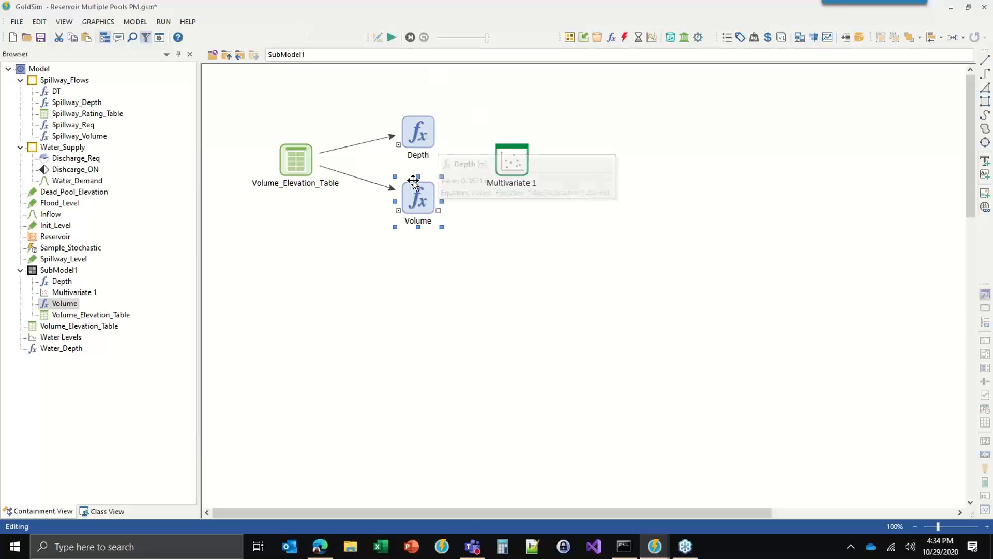
# Step: Run the simulation and display the Multivariate 1 result chart of SubModel1
pyautogui.click(391, 38)
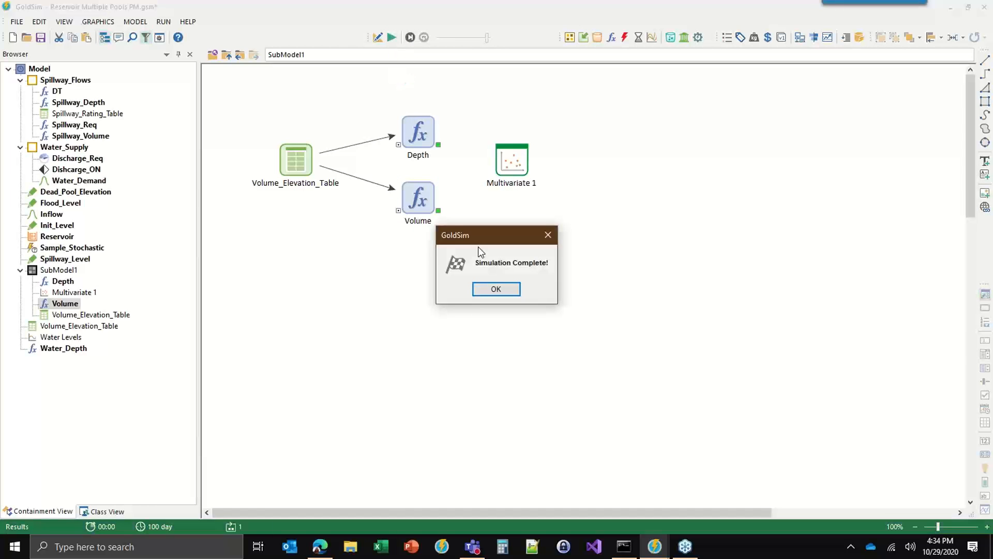
pyautogui.click(506, 293)
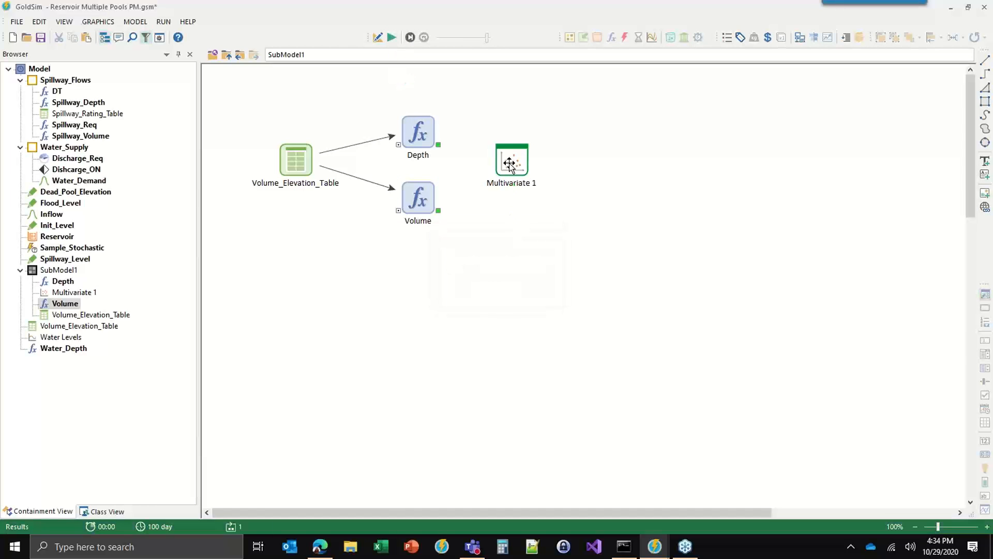
pyautogui.doubleClick(511, 162)
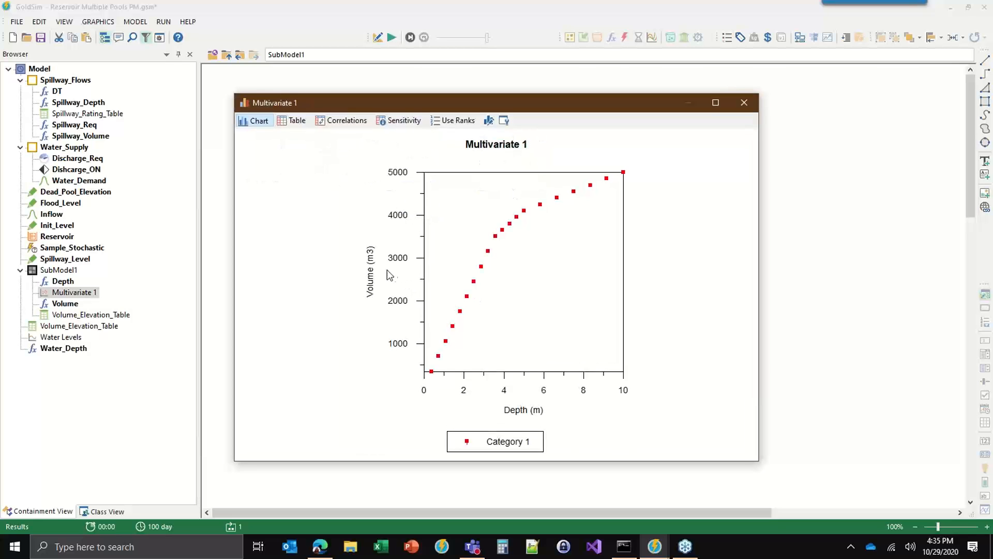
# Step: Reorder the Multivariate 1 results so Depth comes first and Volume second, and close the chart
pyautogui.click(503, 121)
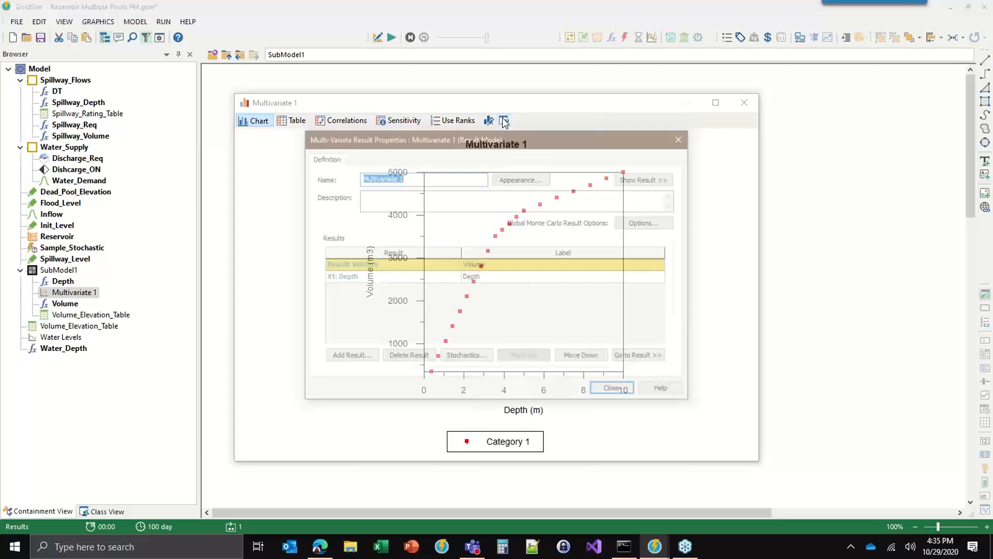
pyautogui.click(574, 358)
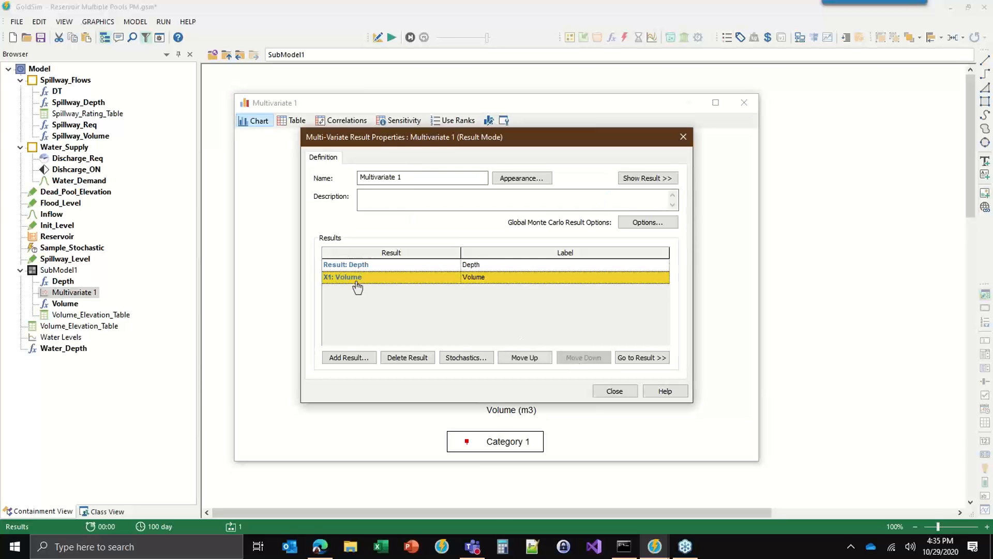
pyautogui.click(619, 391)
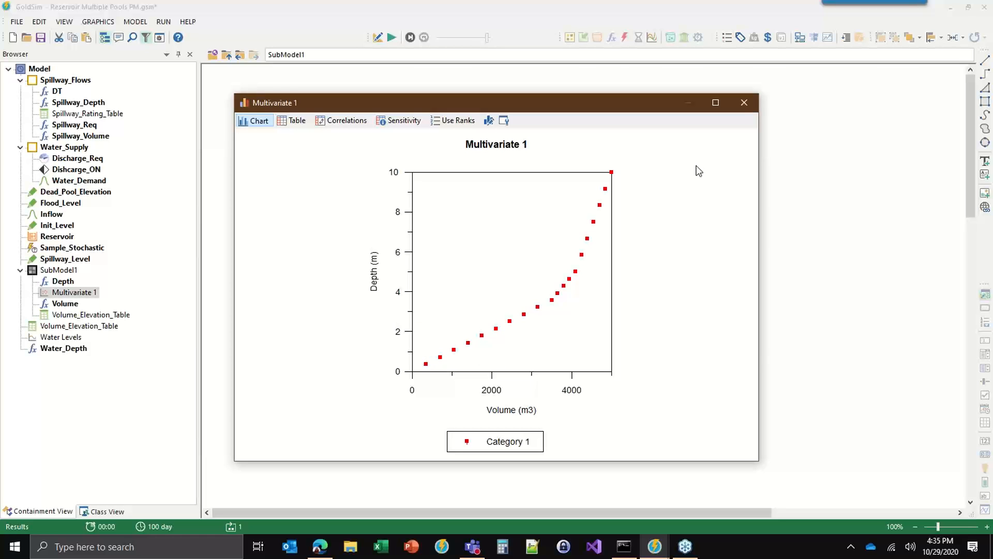
pyautogui.click(744, 103)
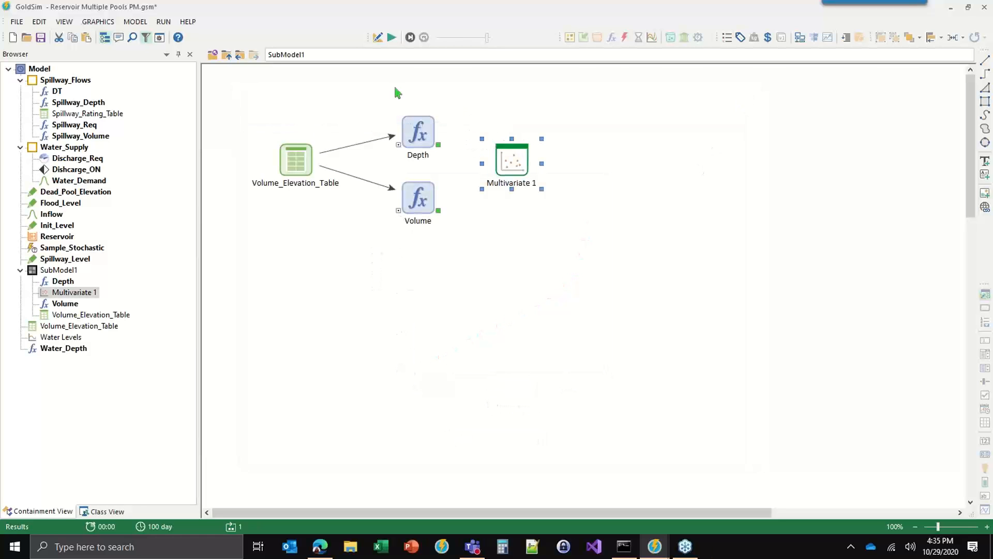
# Step: Review the Water Levels chart at the top level of the model and return the model to edit mode
pyautogui.click(226, 57)
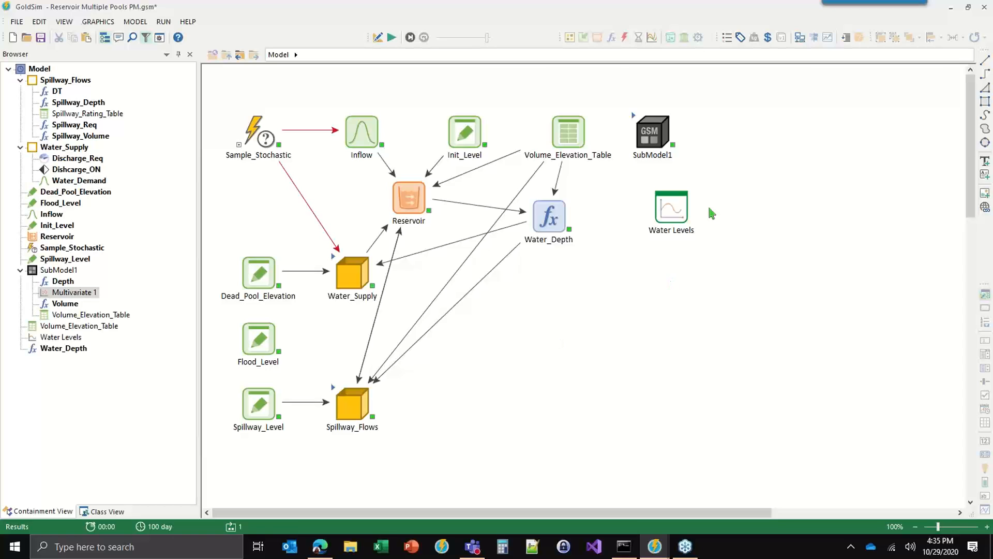
pyautogui.doubleClick(671, 210)
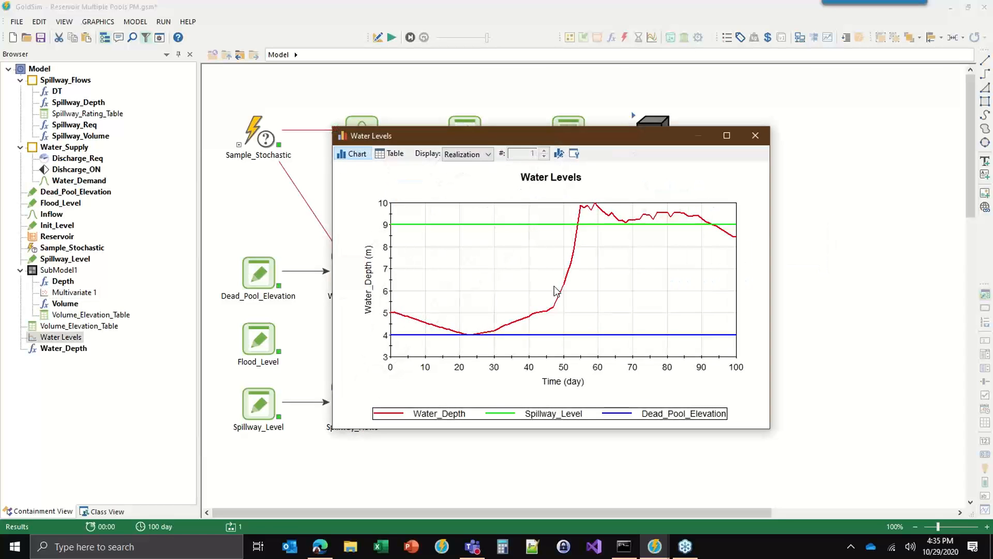
pyautogui.click(755, 135)
pyautogui.press('F4')
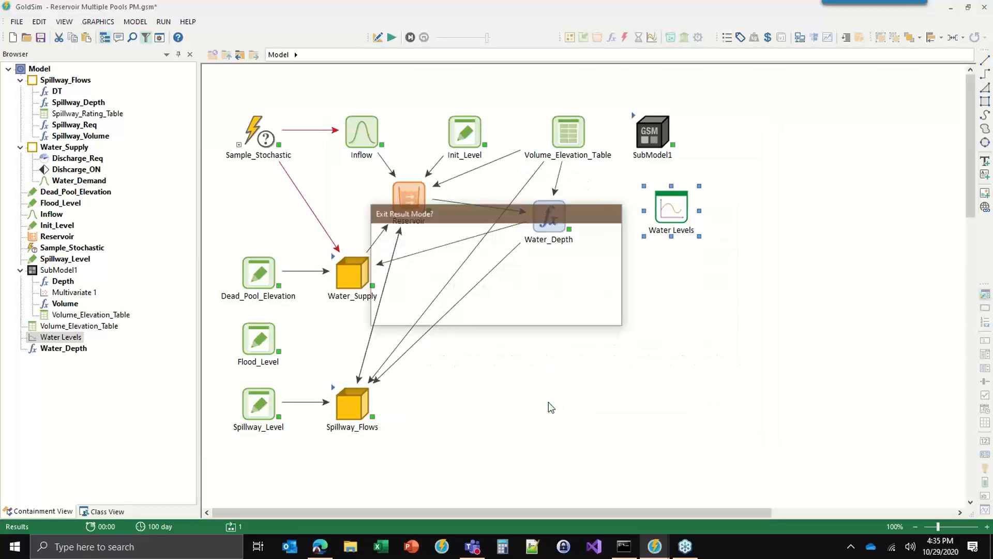
pyautogui.press('Return')
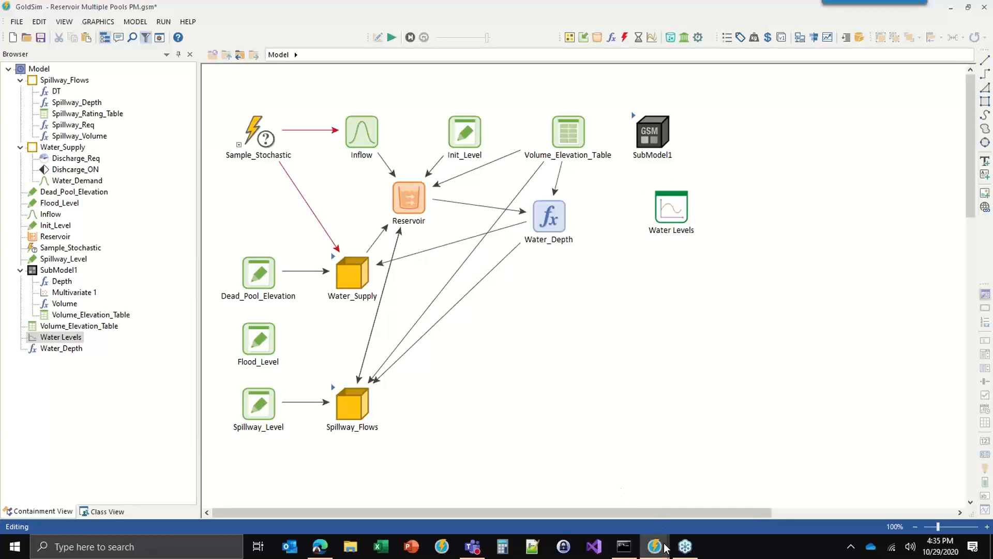
# Step: Switch to the Reservoir_Operating_Pools model and show its Controls dashboard
pyautogui.moveTo(655, 547)
pyautogui.click(701, 507)
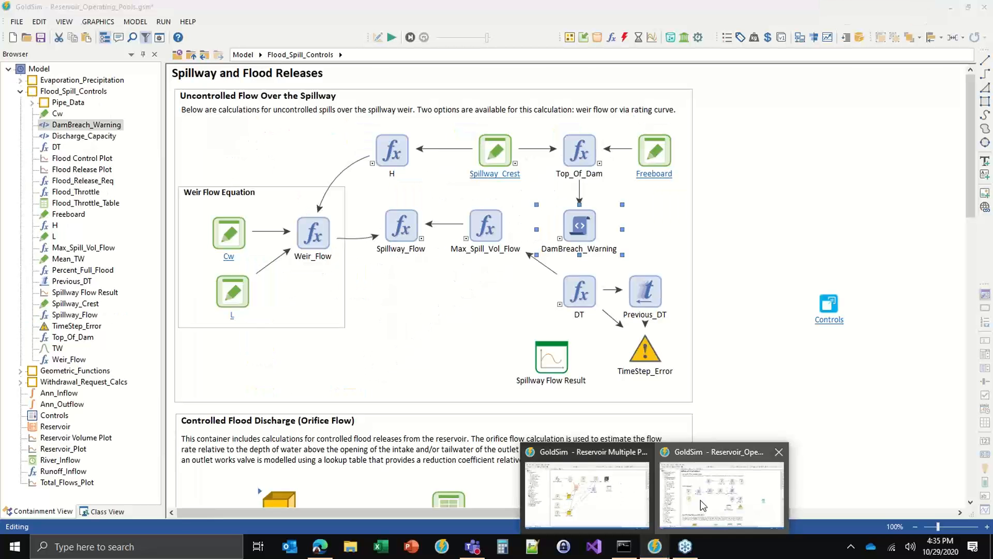
pyautogui.click(241, 55)
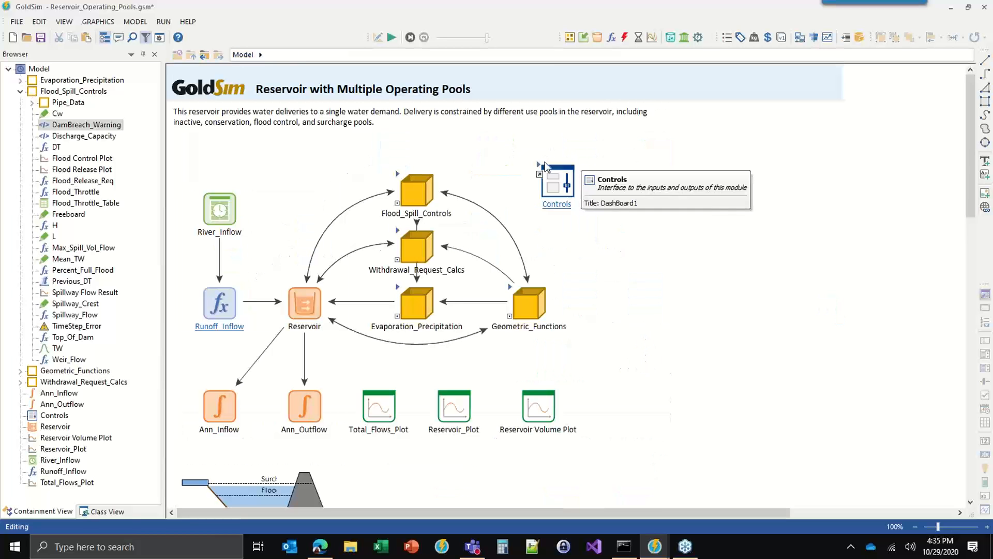
pyautogui.doubleClick(552, 164)
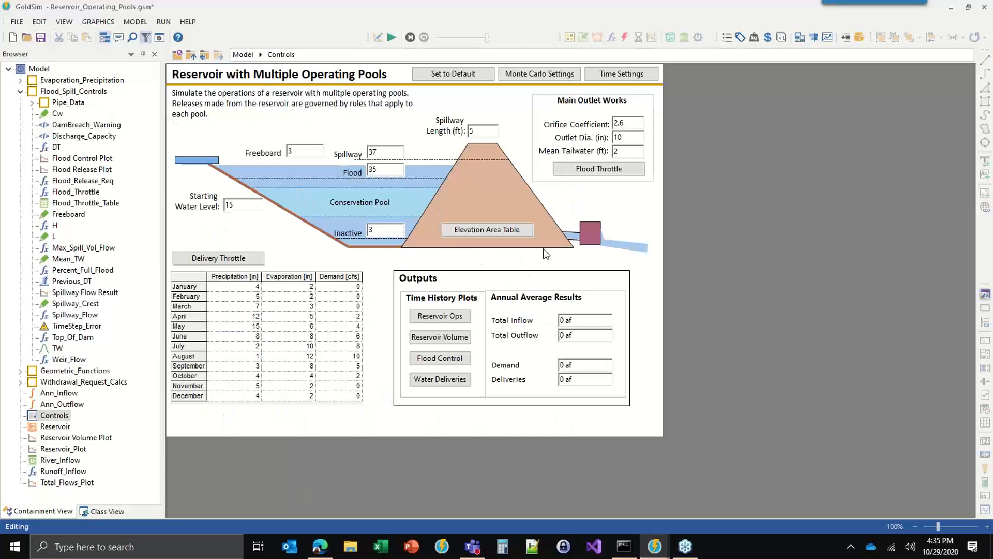
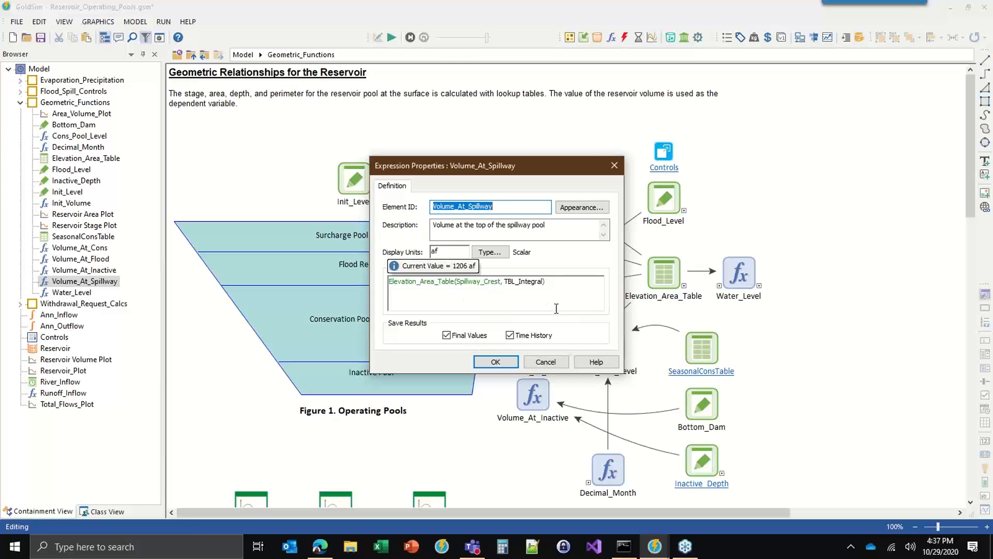
# Step: Close the Volume_At_Spillway properties and show the contents of the Evaporation_Precipitation container
pyautogui.click(496, 362)
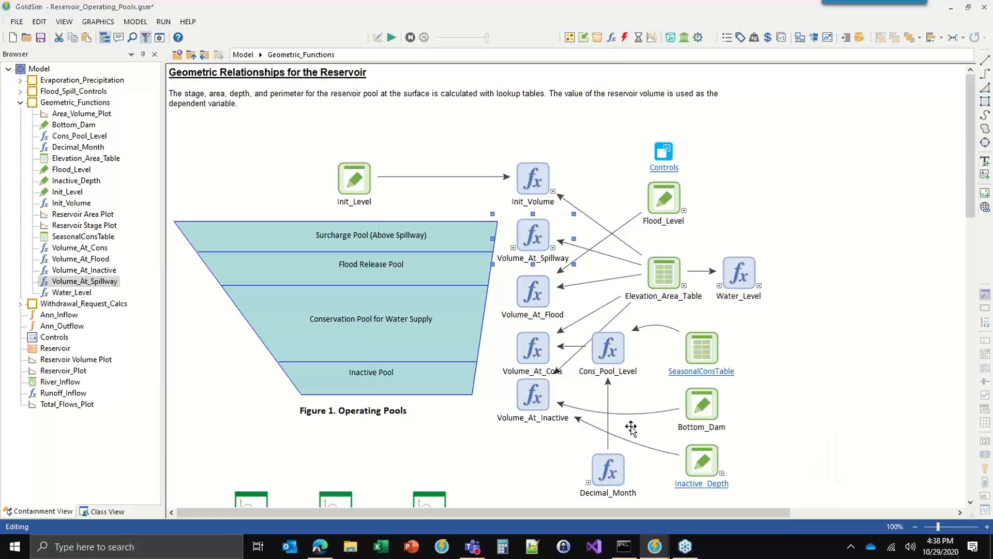
pyautogui.click(243, 55)
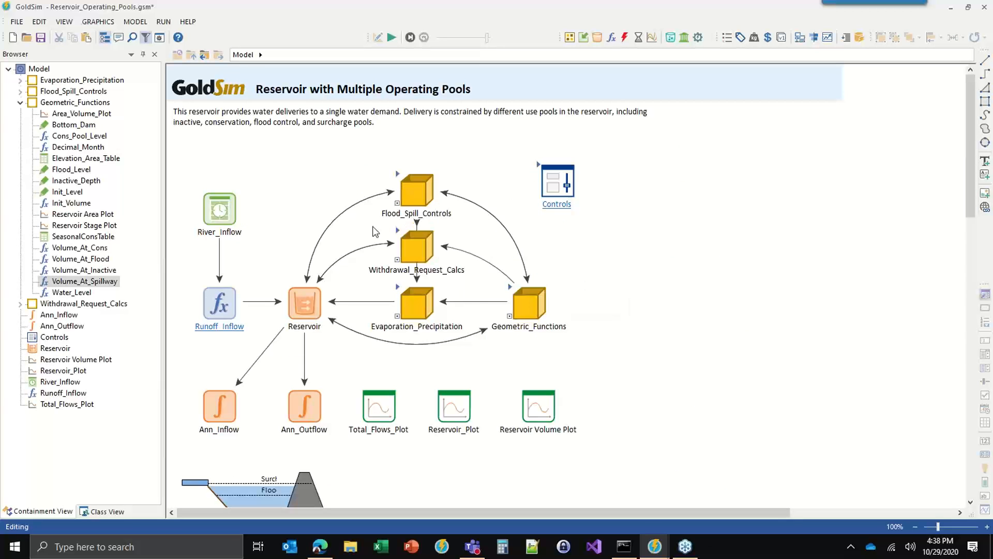
pyautogui.doubleClick(399, 293)
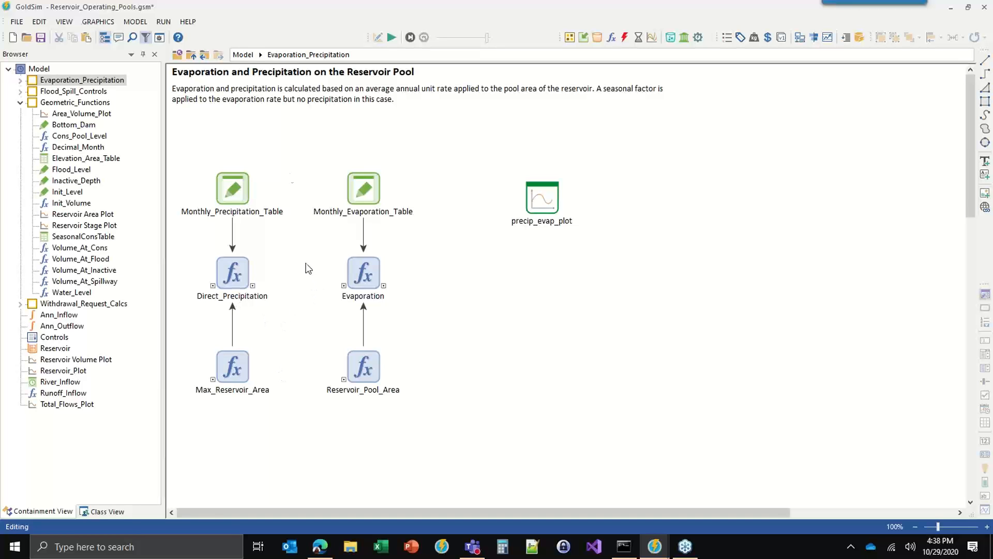
# Step: Show the Controlled Flood Discharge (Orifice Flow) section inside the Flood_Spill_Controls container
pyautogui.click(243, 55)
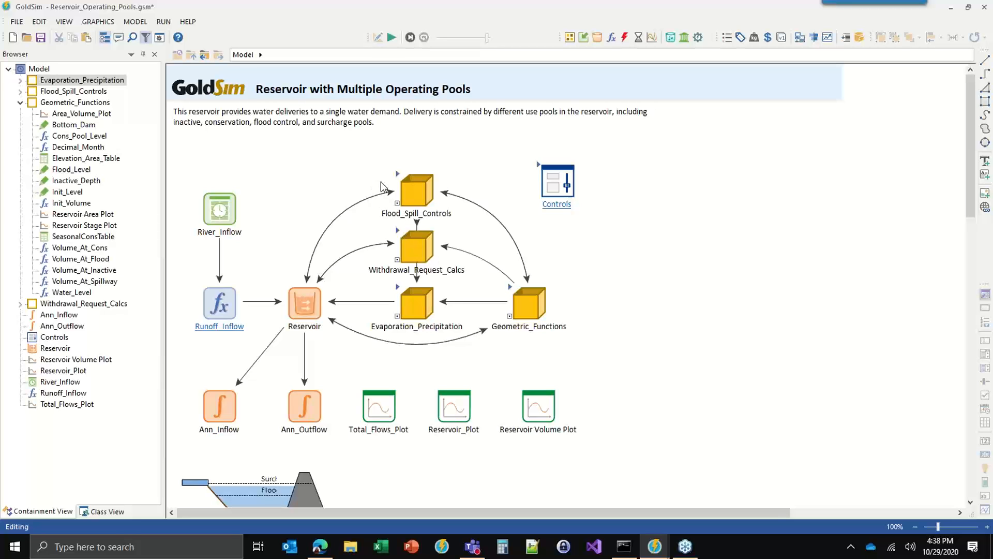
pyautogui.doubleClick(399, 177)
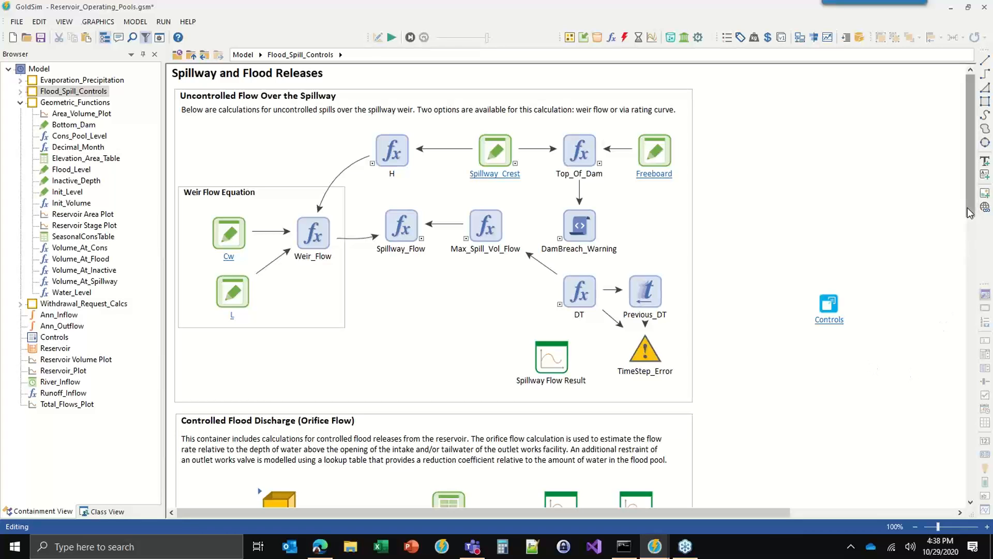
pyautogui.moveTo(970, 212); pyautogui.dragTo(974, 284)
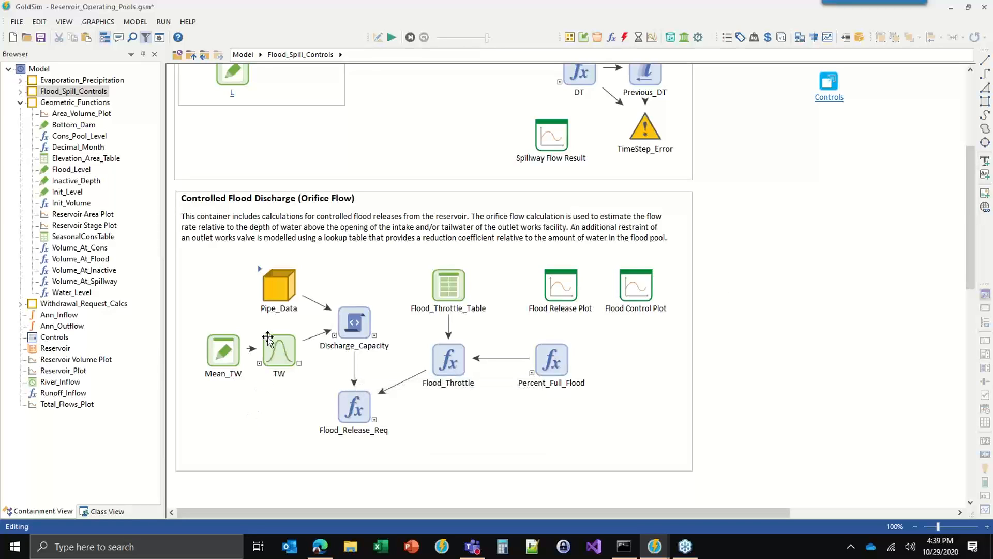
# Step: Review the orifice flow elements and the Weir_Flow and Spillway_Flow elements inside the Flood_Spill_Controls container
pyautogui.moveTo(267, 338)
pyautogui.moveTo(391, 348)
pyautogui.click(970, 121)
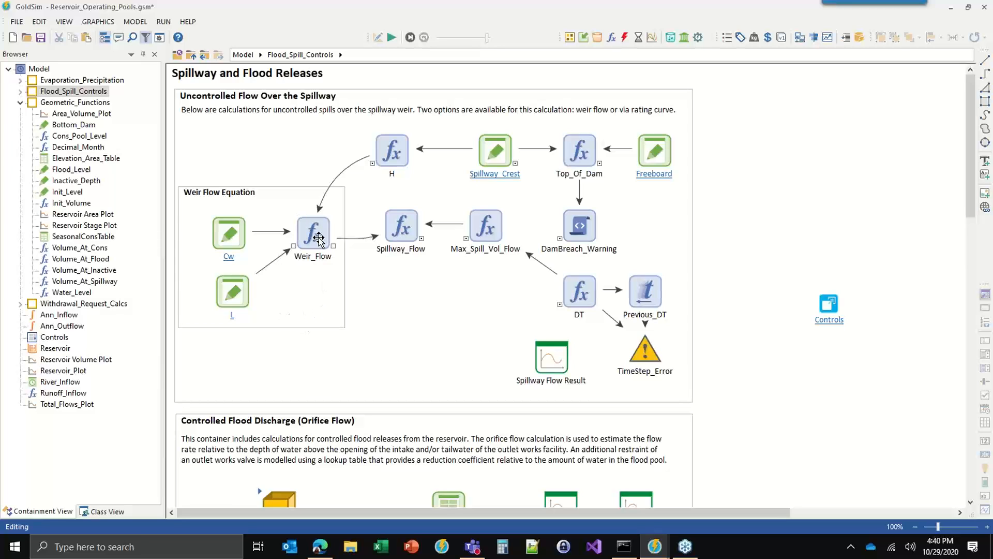
pyautogui.moveTo(319, 239)
pyautogui.moveTo(404, 227)
# Step: Show the contents of the Withdrawal_Request_Calcs container and save the model
pyautogui.click(191, 56)
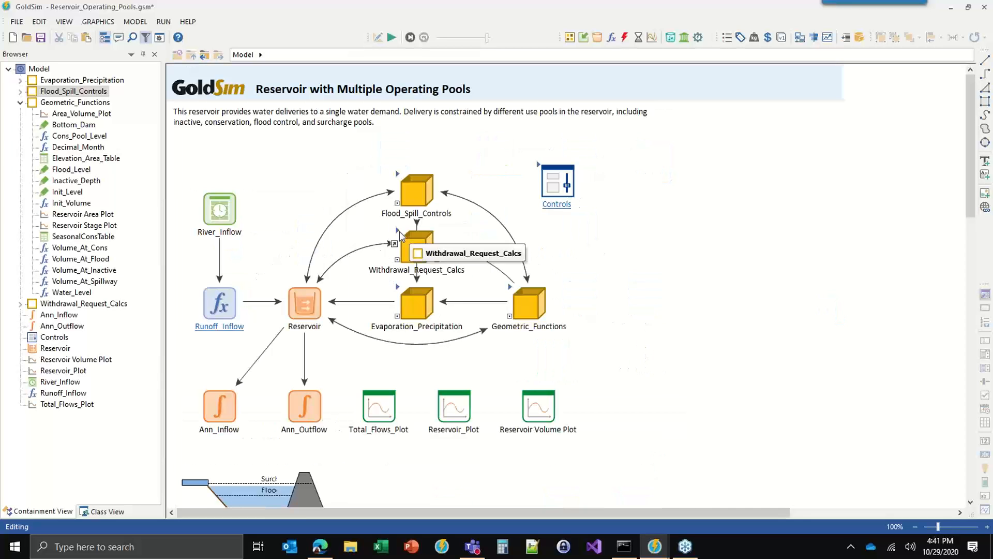
pyautogui.doubleClick(400, 232)
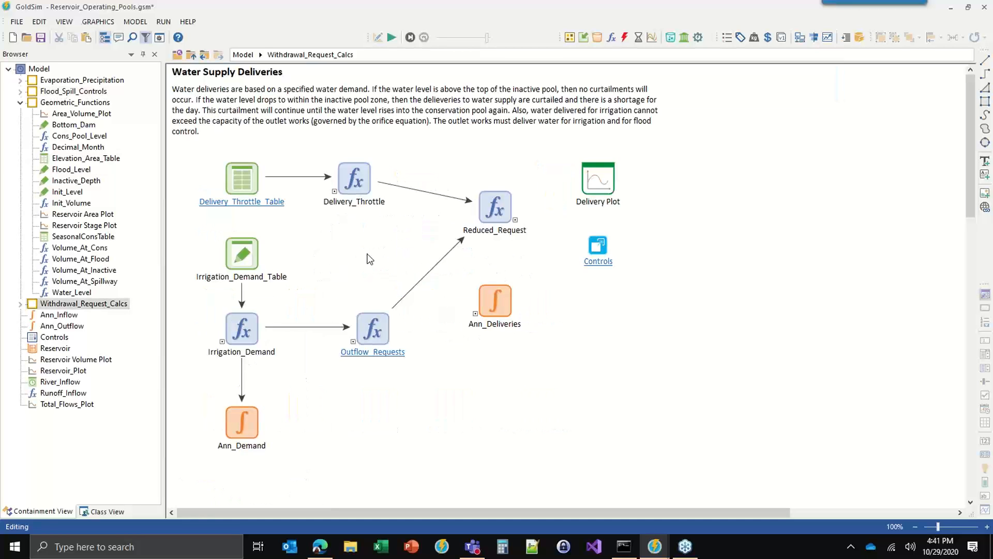
pyautogui.hotkey('ctrl', 's')
pyautogui.moveTo(370, 165)
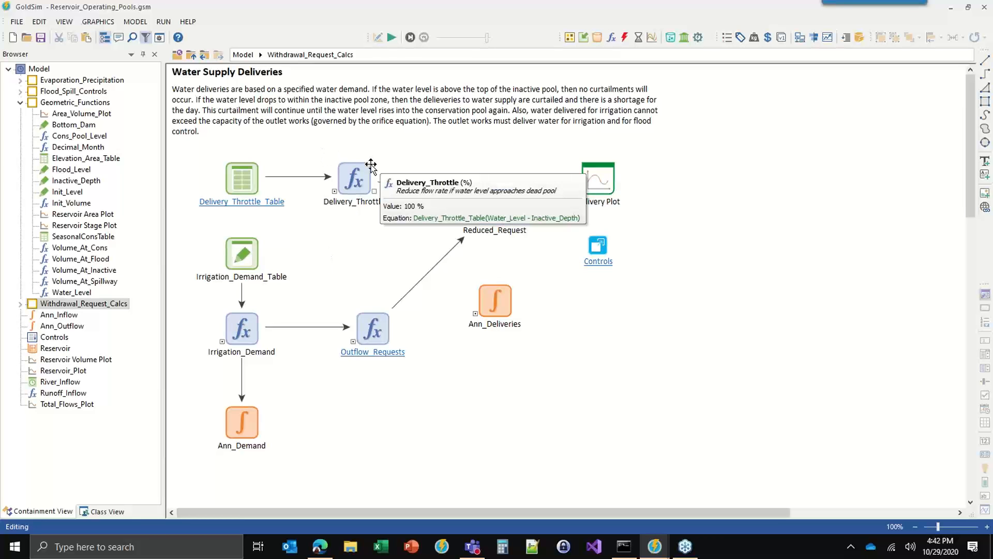
# Step: Review the inflow and outflow definitions of the Reservoir pool at the model's top level, and close its properties
pyautogui.click(241, 55)
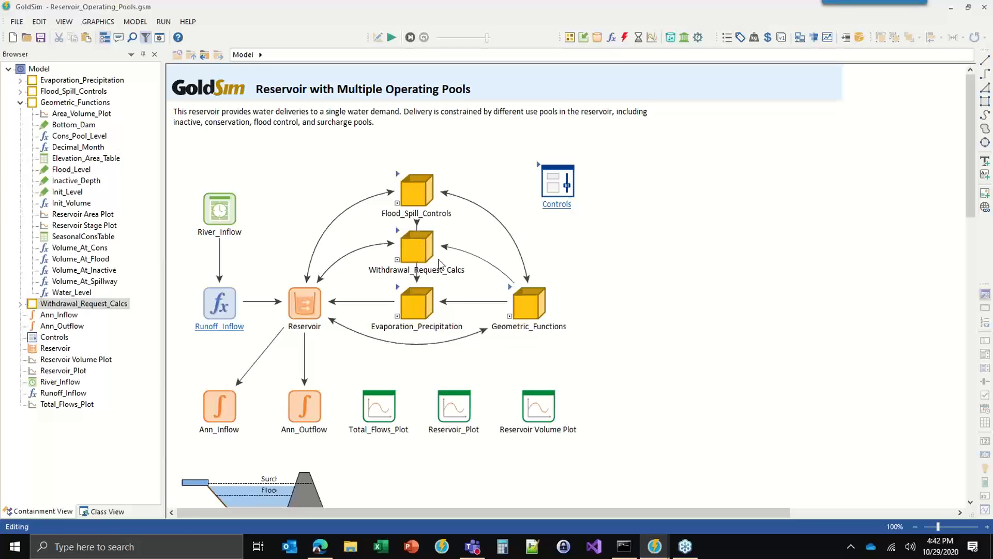
pyautogui.doubleClick(306, 304)
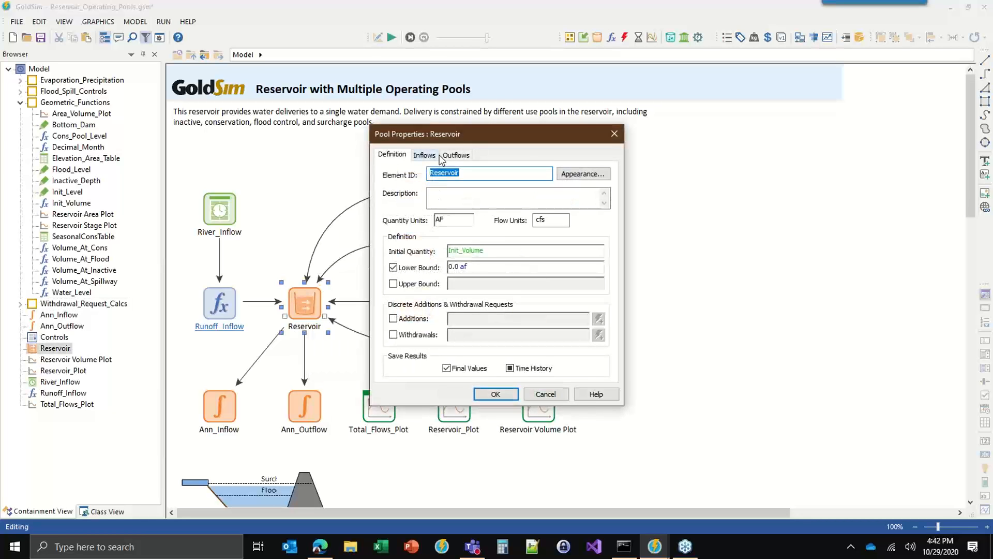
pyautogui.click(425, 155)
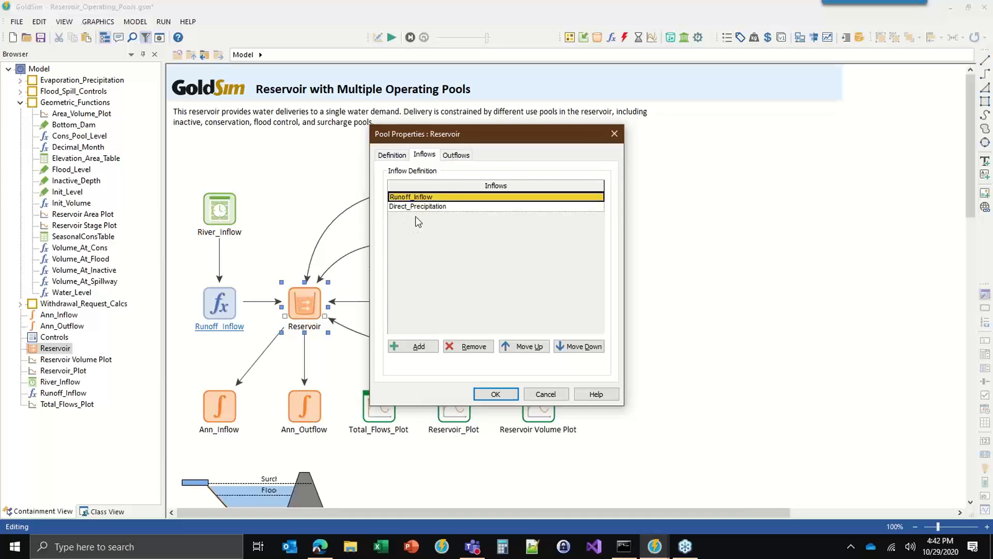
pyautogui.click(455, 155)
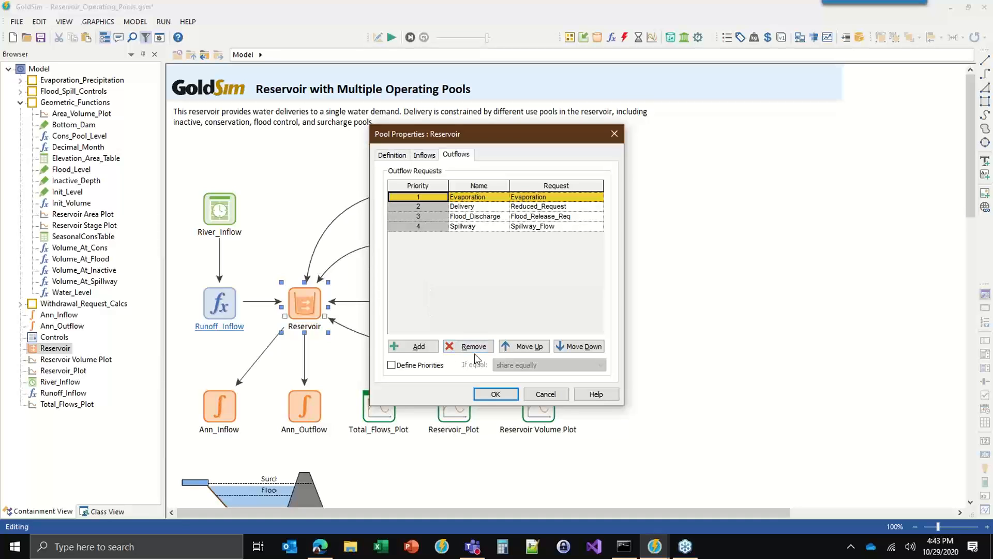
pyautogui.click(487, 392)
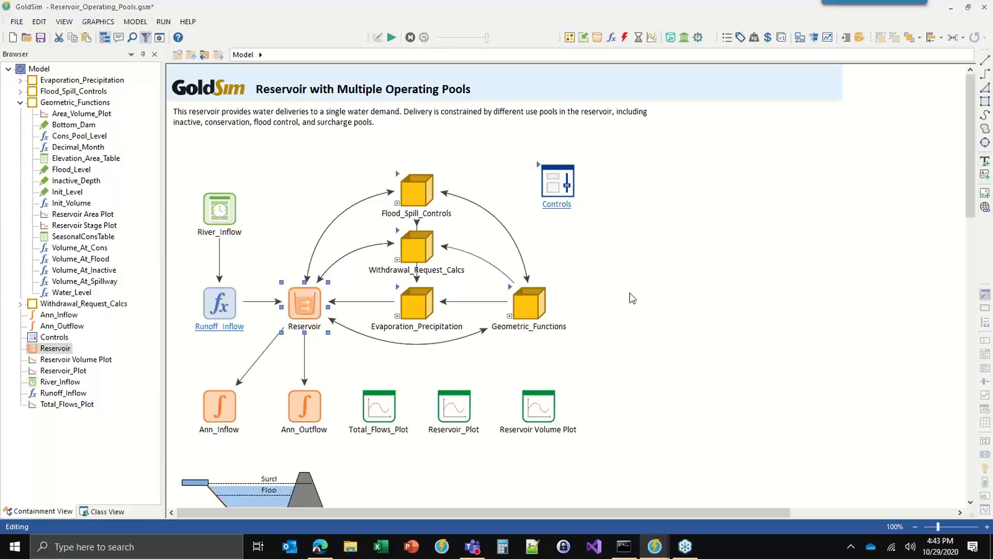
# Step: Revisit the water supply delivery elements in the Withdrawal_Request_Calcs container and return to the model's top level
pyautogui.doubleClick(403, 237)
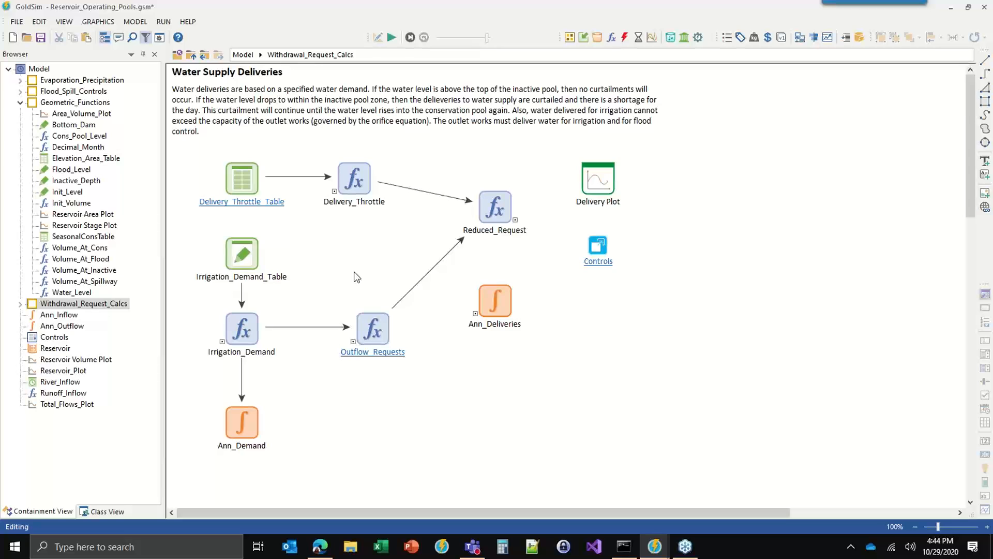
pyautogui.click(239, 56)
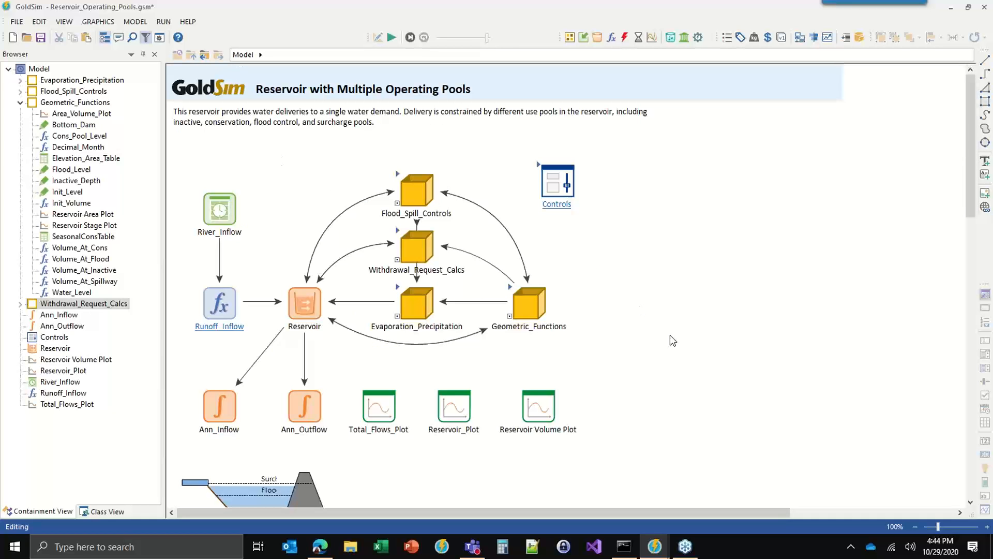